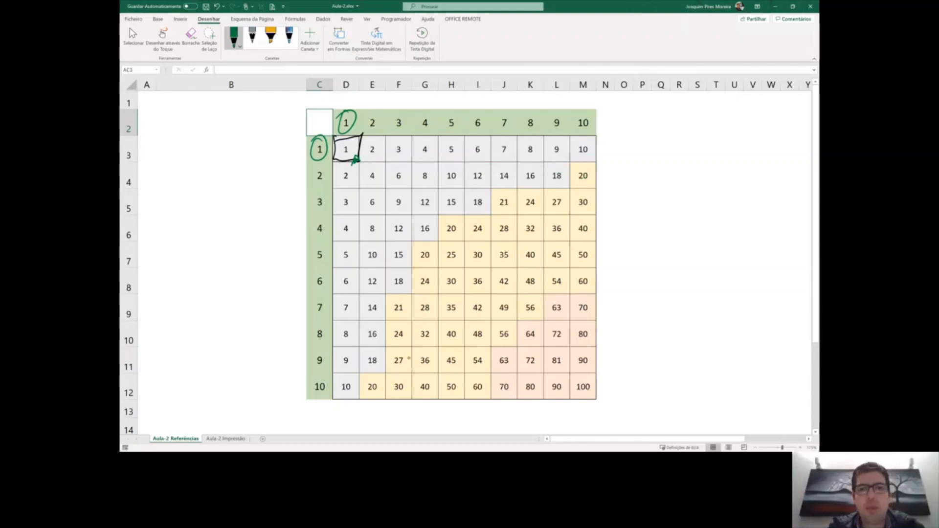
# - Sketch a downward green ink arrow along the first results column of the multiplication table and undo it
pyautogui.moveTo(362, 158)
pyautogui.mouseDown()
pyautogui.moveTo(358, 338)
pyautogui.moveTo(370, 344)
pyautogui.mouseUp()
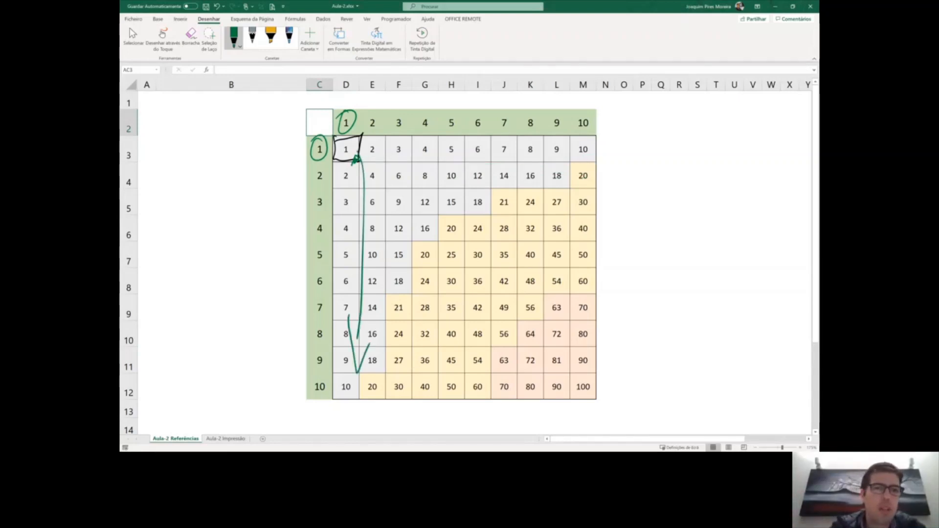
pyautogui.hotkey('ctrl', 'z')
pyautogui.hotkey('ctrl', 'z')
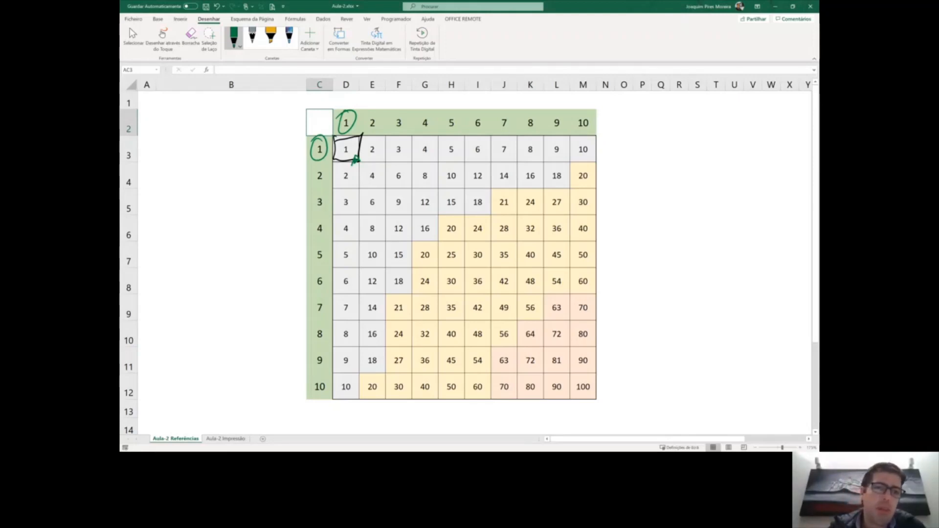
# - Outline the grey and the red cell regions of the multiplication table in green ink, and remove both outlines
pyautogui.moveTo(341, 164)
pyautogui.mouseDown()
pyautogui.moveTo(337, 310)
pyautogui.moveTo(386, 318)
pyautogui.moveTo(432, 233)
pyautogui.moveTo(588, 159)
pyautogui.moveTo(362, 140)
pyautogui.mouseUp()
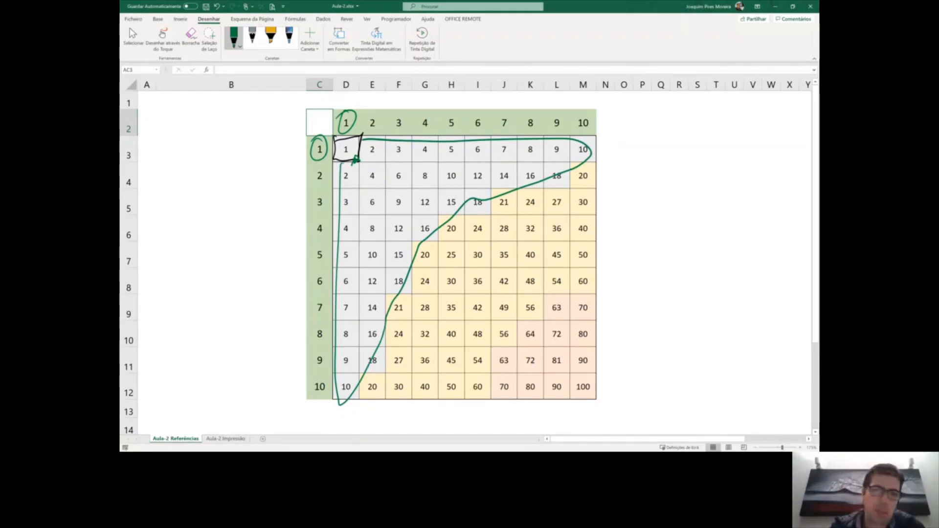
pyautogui.moveTo(552, 300)
pyautogui.mouseDown()
pyautogui.moveTo(494, 387)
pyautogui.moveTo(568, 301)
pyautogui.moveTo(552, 302)
pyautogui.mouseUp()
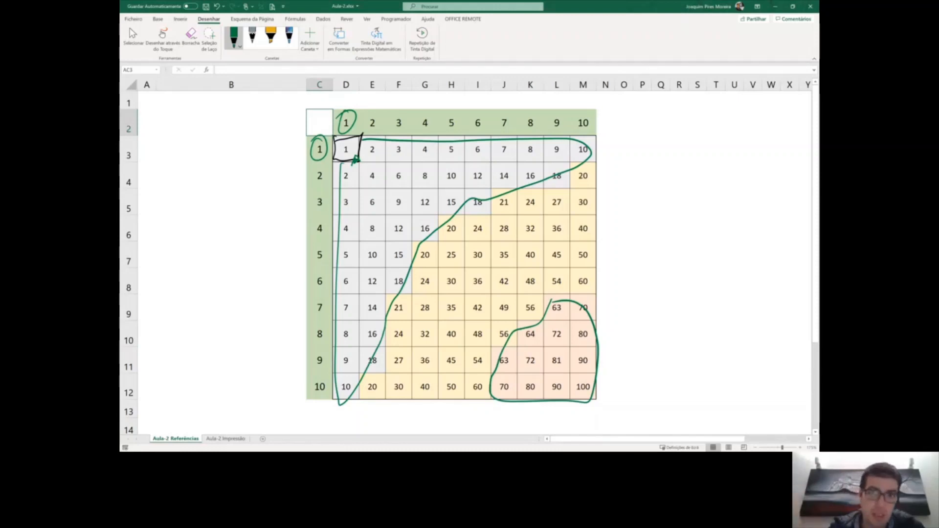
pyautogui.click(436, 229)
pyautogui.click(511, 333)
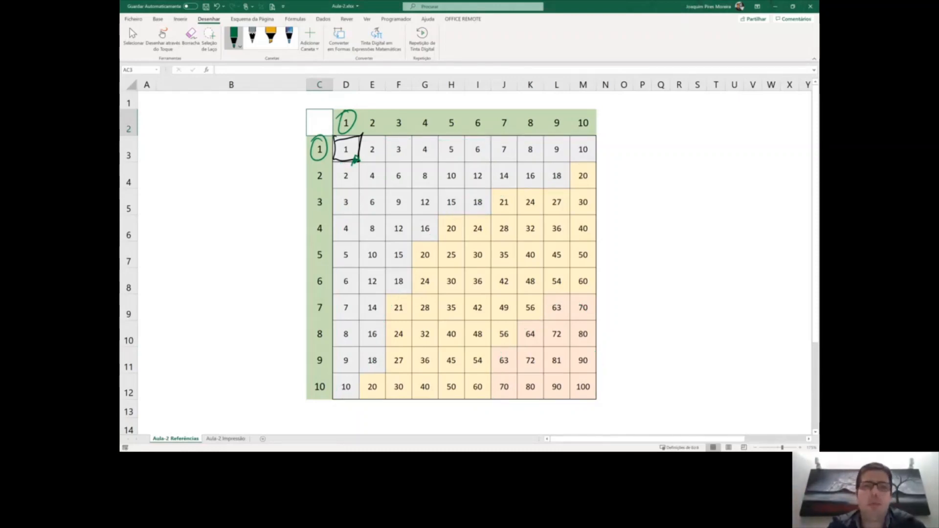
# - Enter the formula =AB3*AC2 in cell AC3 of the empty multiplication table
pyautogui.hscroll(6, 470, 264)
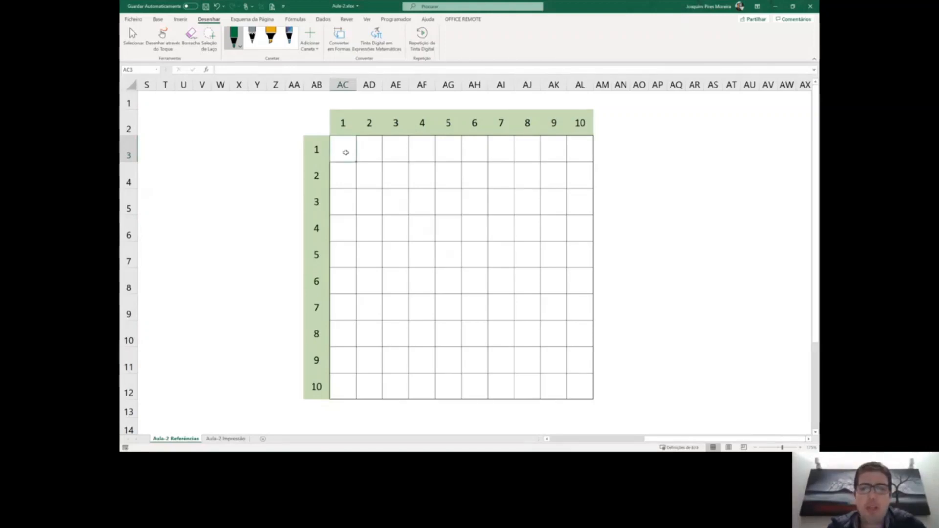
pyautogui.write('=')
pyautogui.press('Left')
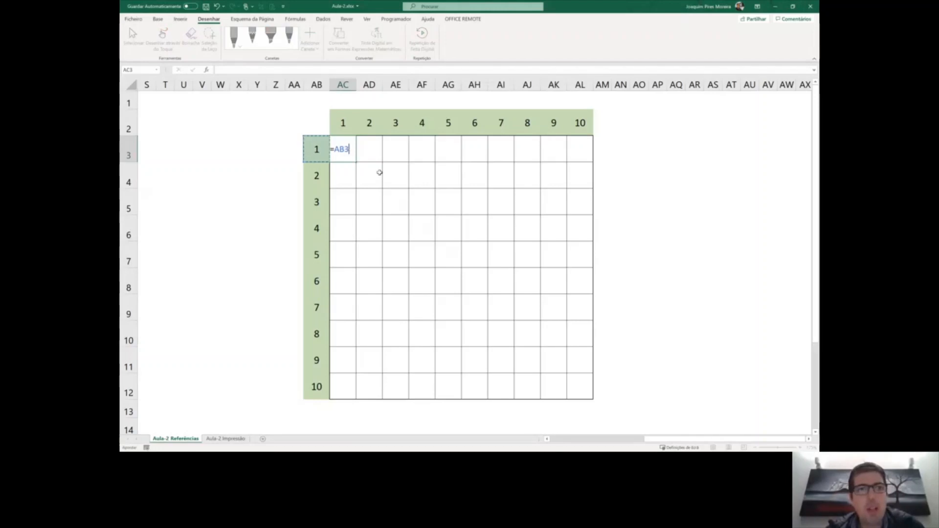
pyautogui.write('*')
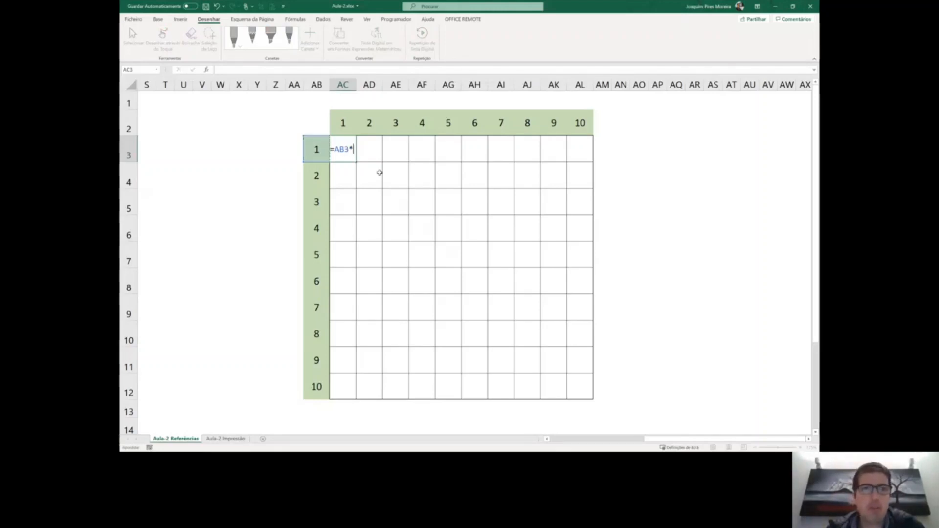
pyautogui.click(338, 123)
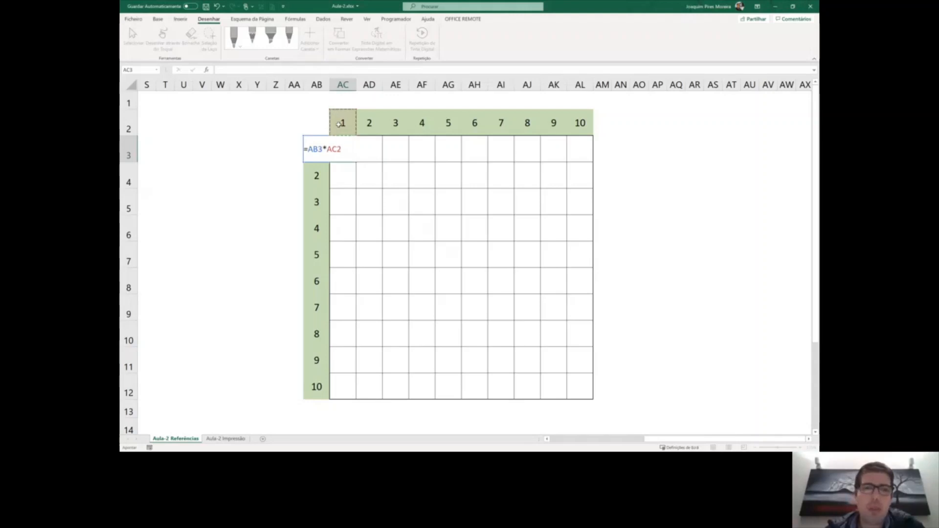
pyautogui.press('Return')
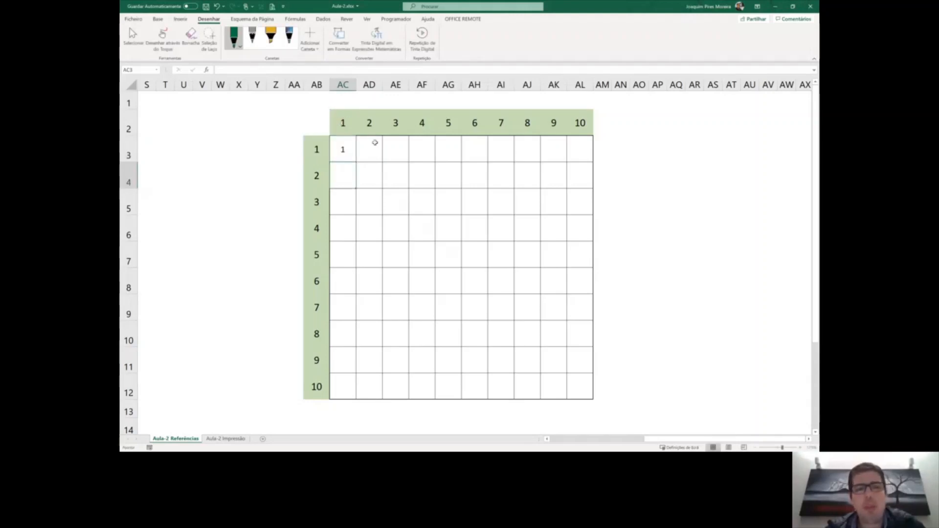
# - Fill the formula in AC3 across the row to AL3
pyautogui.click(343, 149)
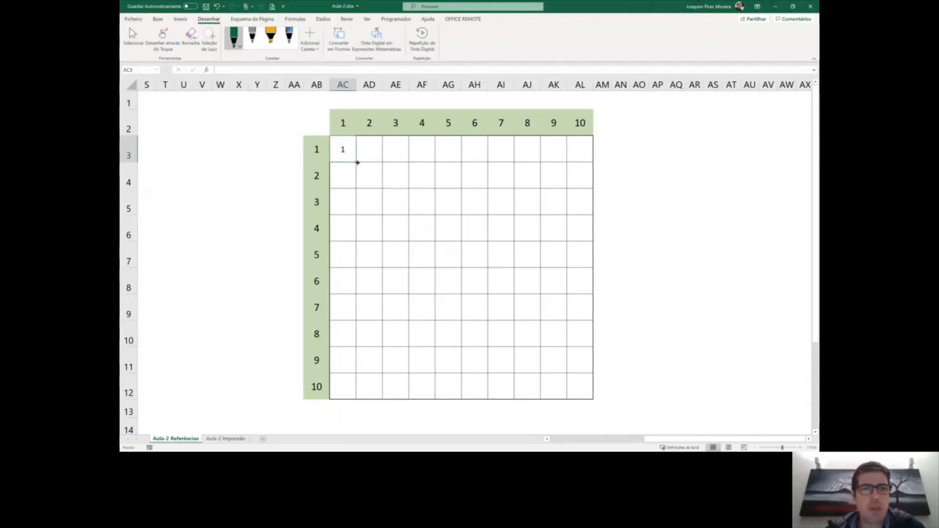
pyautogui.moveTo(358, 162); pyautogui.dragTo(581, 160)
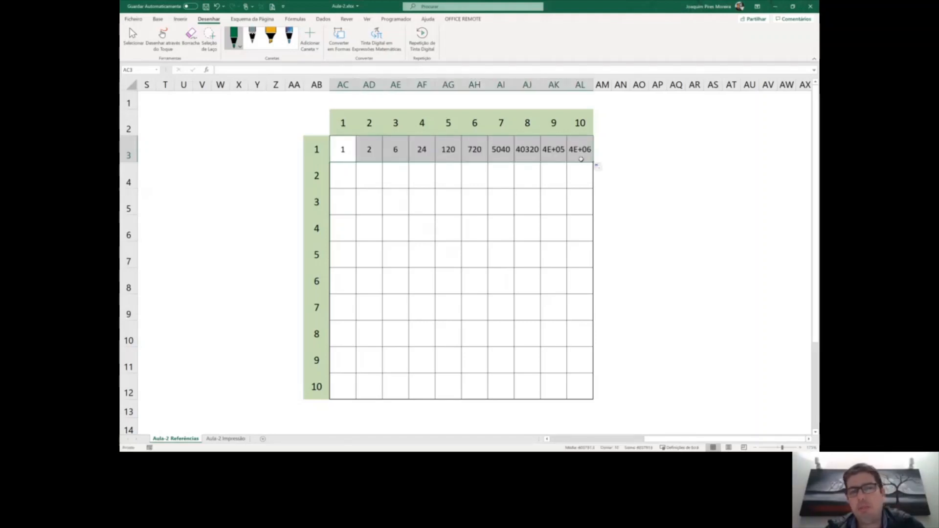
# - Examine which cells the copied formulas in AD3 and AE3 refer to, without changing them
pyautogui.click(335, 156)
pyautogui.doubleClick(364, 155)
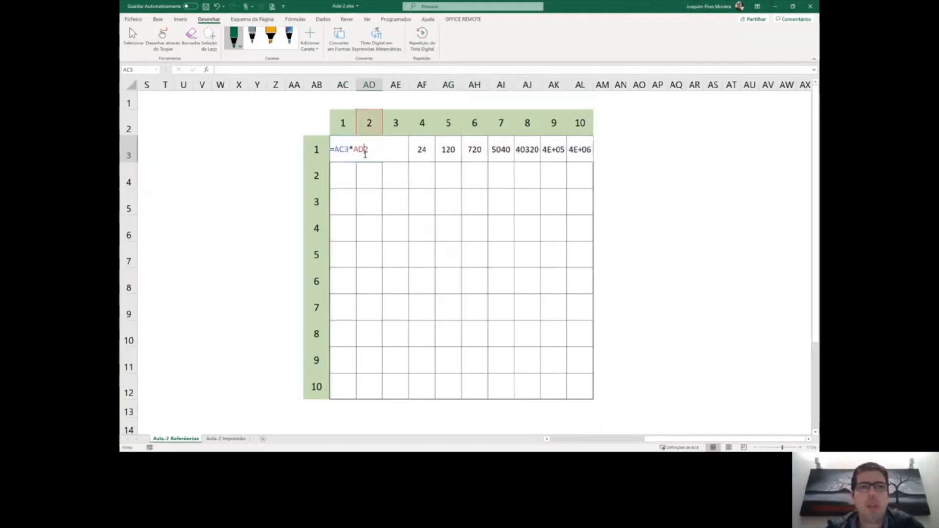
pyautogui.press('Escape')
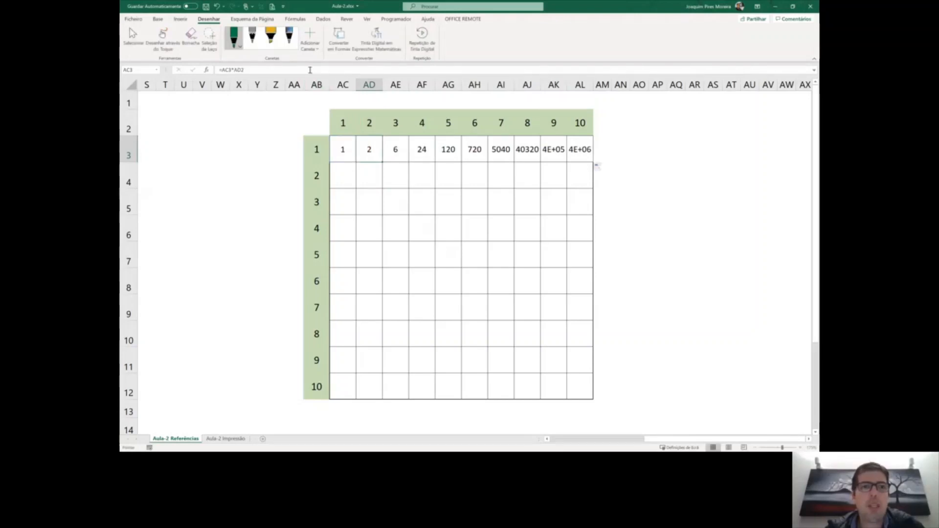
pyautogui.click(309, 70)
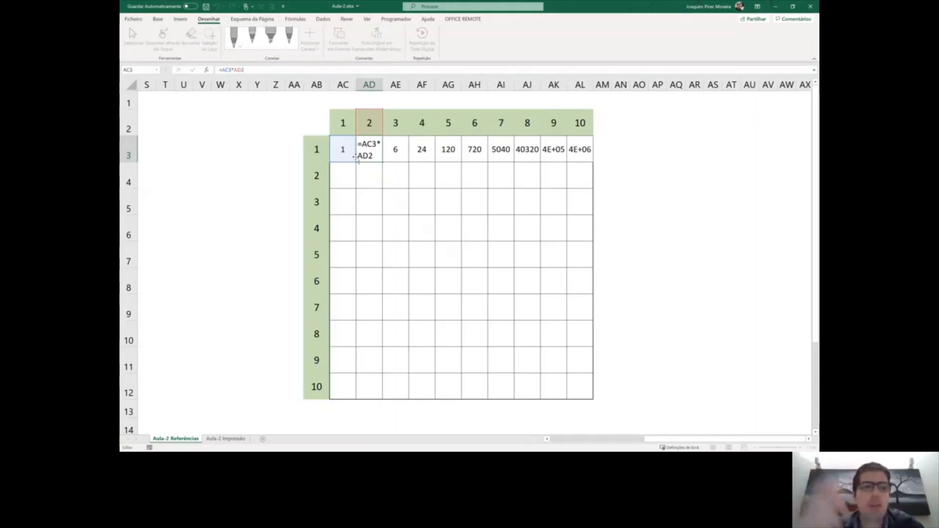
pyautogui.click(406, 151)
pyautogui.doubleClick(402, 153)
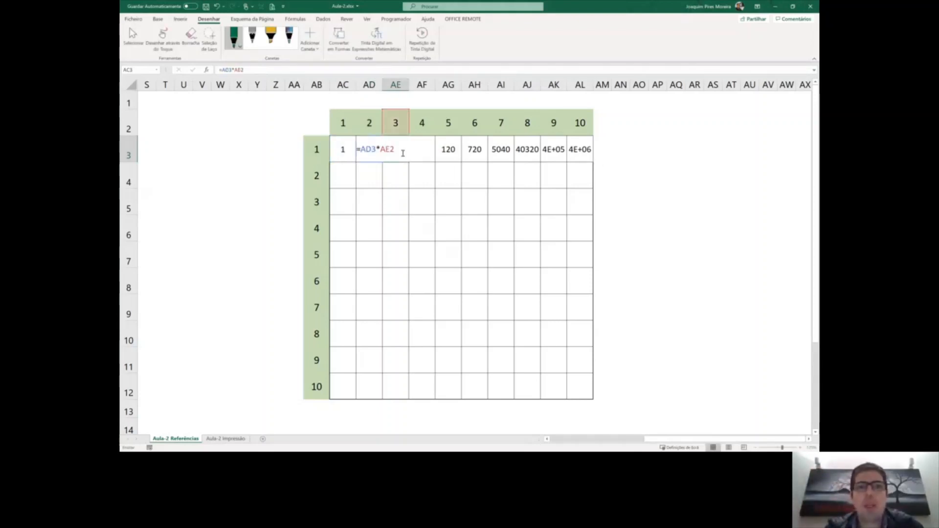
pyautogui.press('Escape')
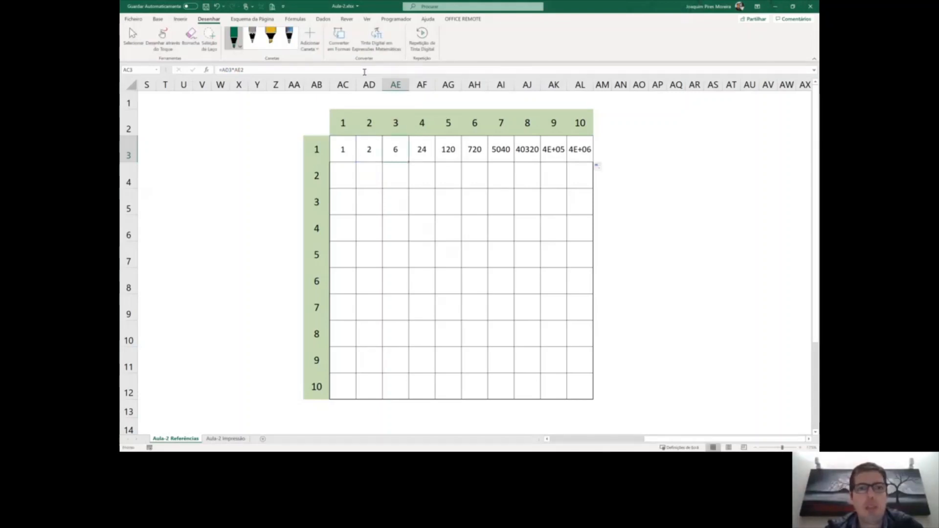
pyautogui.click(364, 70)
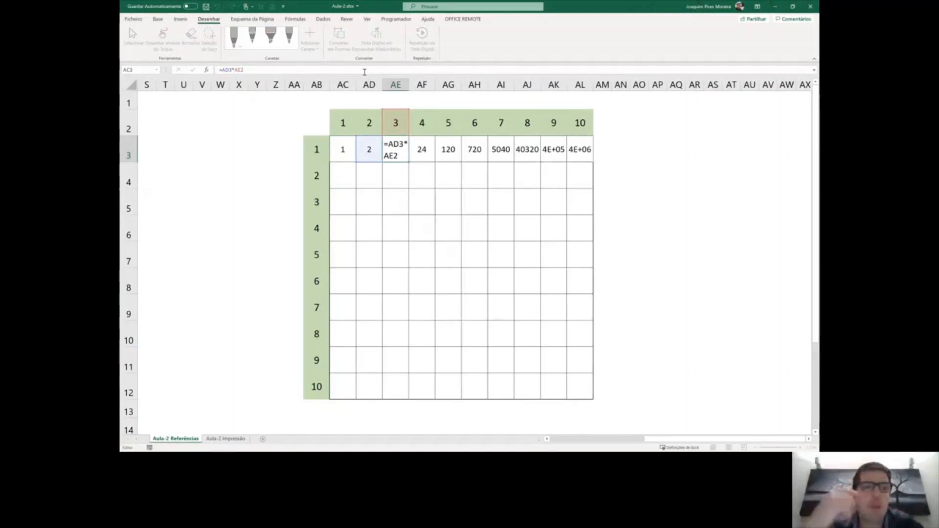
pyautogui.press('Escape')
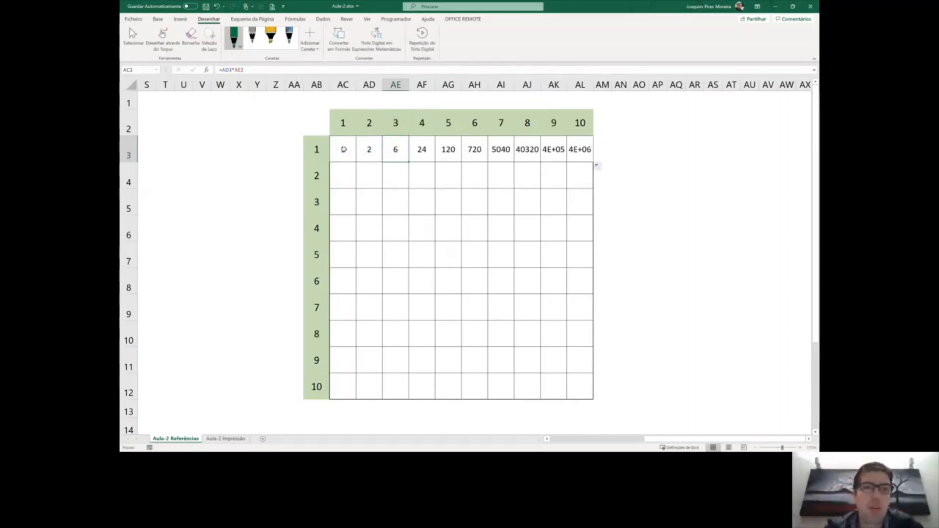
# - Fill the formula in AC3 down to AC11 and inspect the references of the copied formula in AC6
pyautogui.click(344, 149)
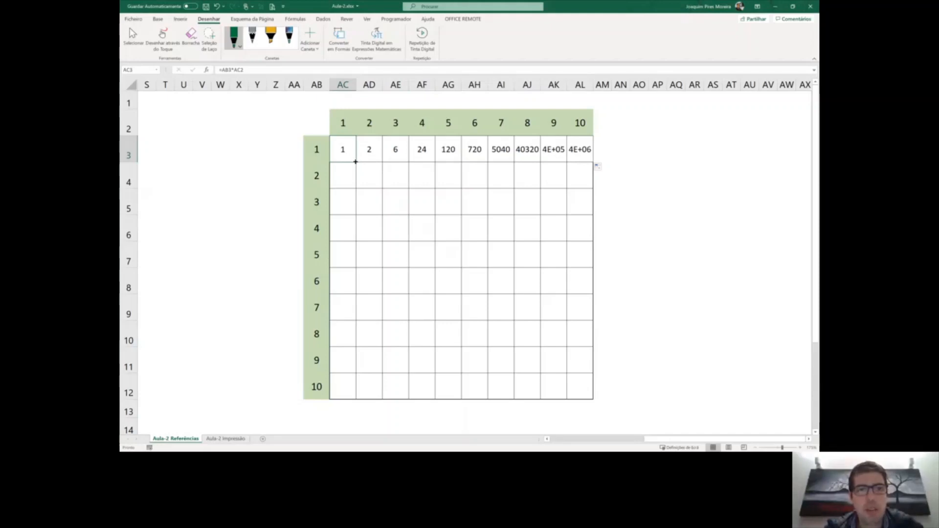
pyautogui.moveTo(356, 162); pyautogui.dragTo(356, 360)
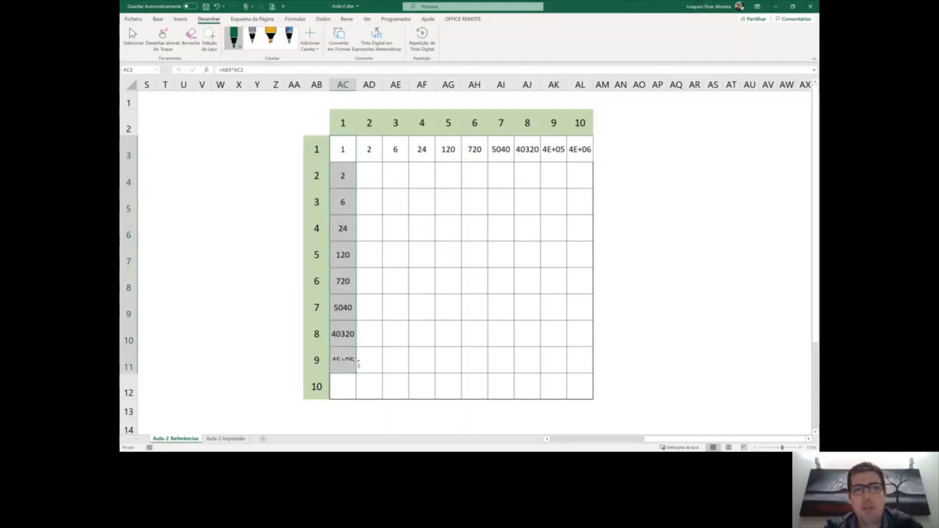
pyautogui.click(350, 230)
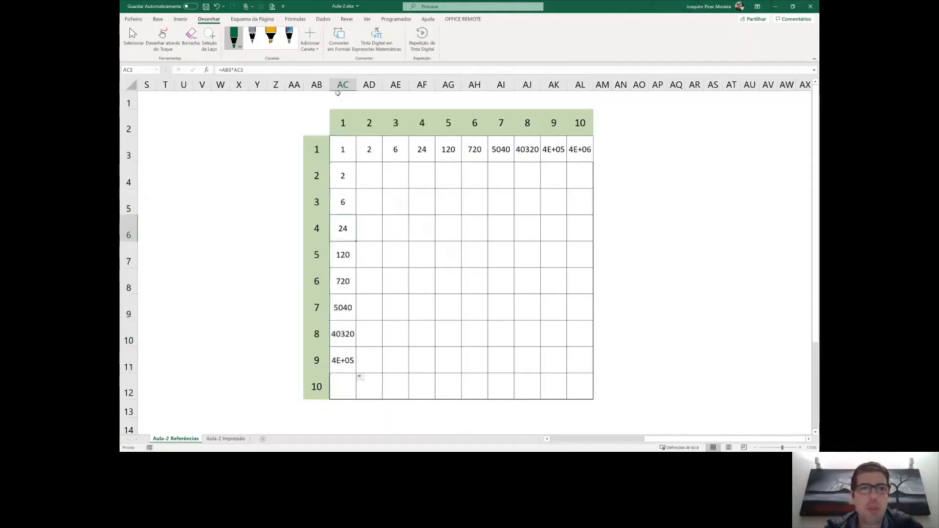
pyautogui.click(345, 71)
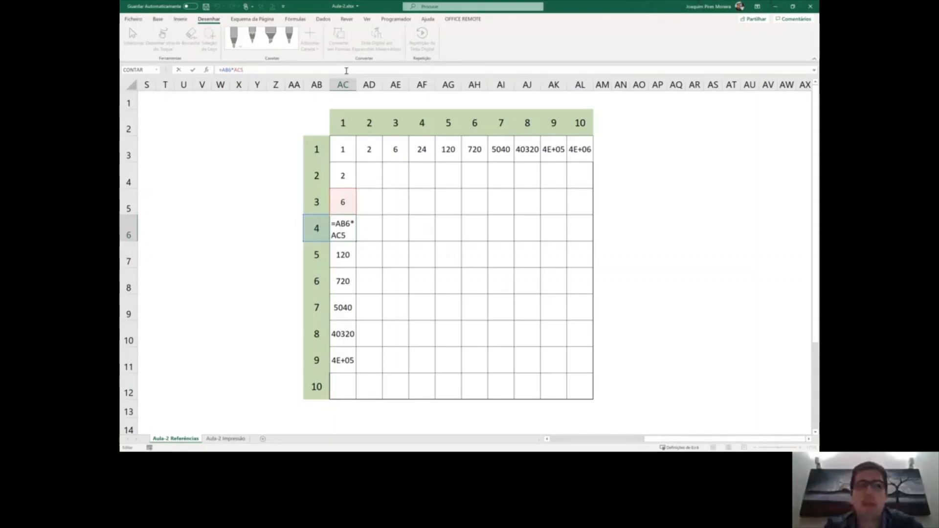
pyautogui.hotkey('ctrl', 'Return')
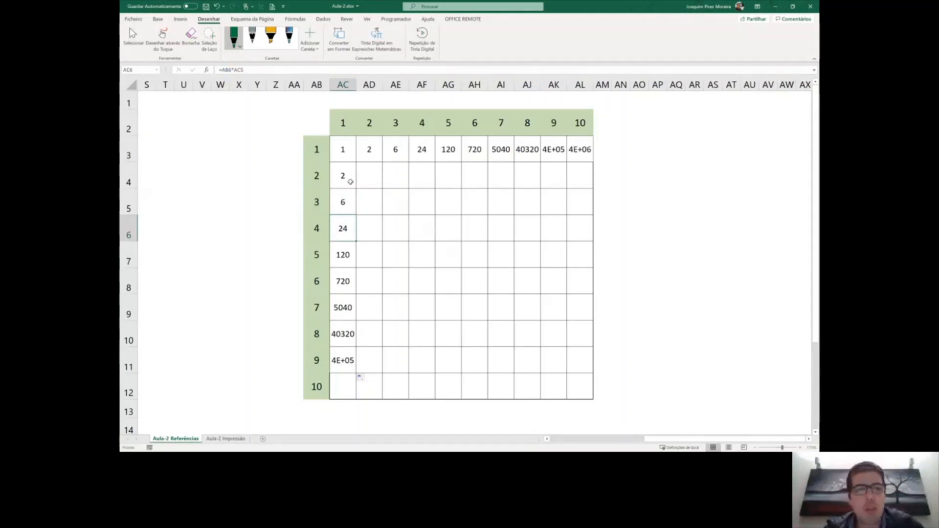
# - Undo both the downward and the across fill of the AC3 formula
pyautogui.hotkey('ctrl', 'z')
pyautogui.hotkey('ctrl', 'z')
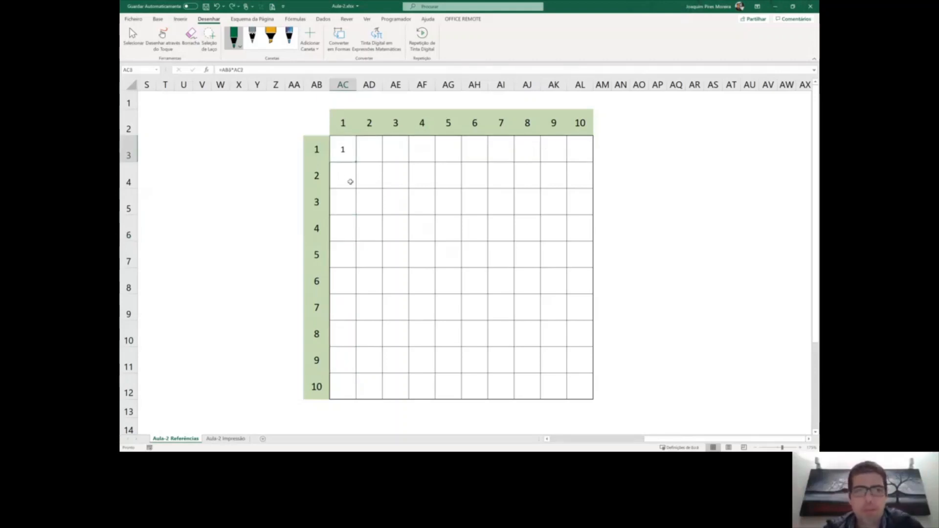
# - Try the $AC$2, AC$2 and $AC2 forms of the AC2 reference in the AC3 formula, ending with =AB3*AC2
pyautogui.doubleClick(345, 153)
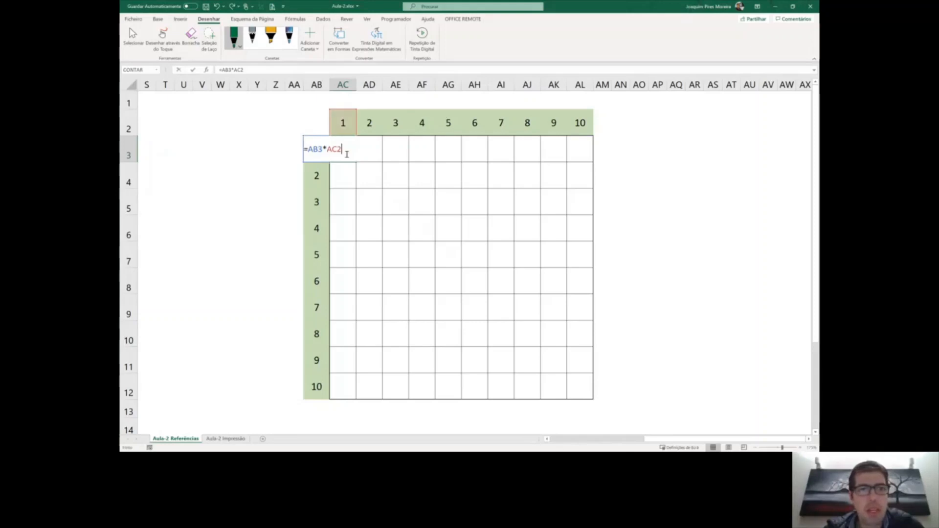
pyautogui.doubleClick(328, 149)
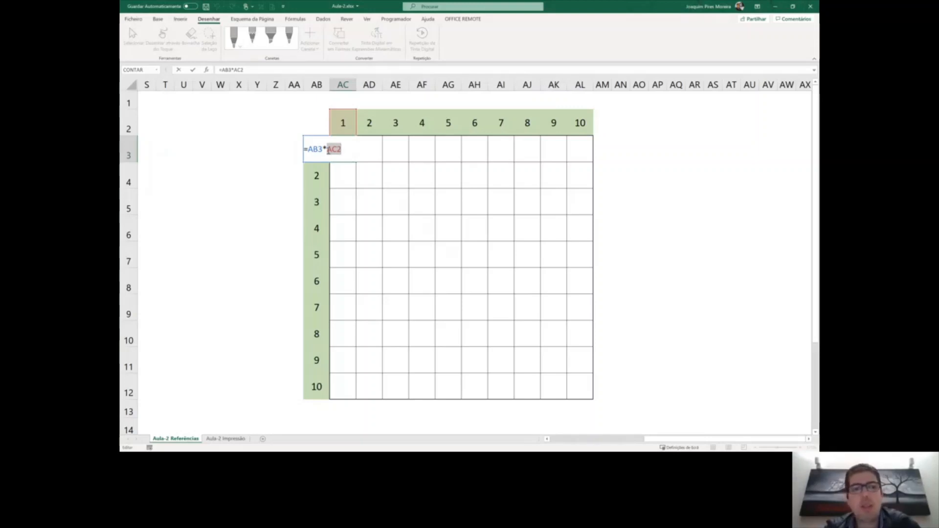
pyautogui.press('F4')
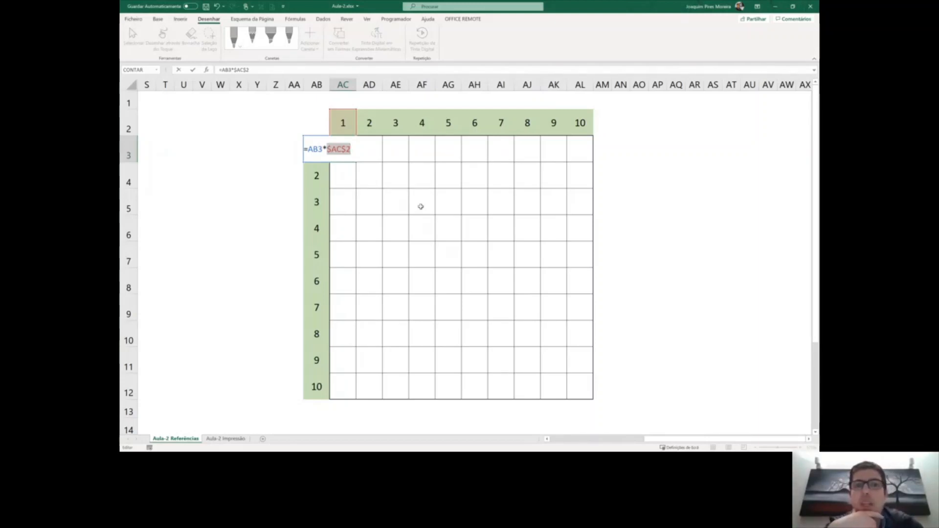
pyautogui.press('F4')
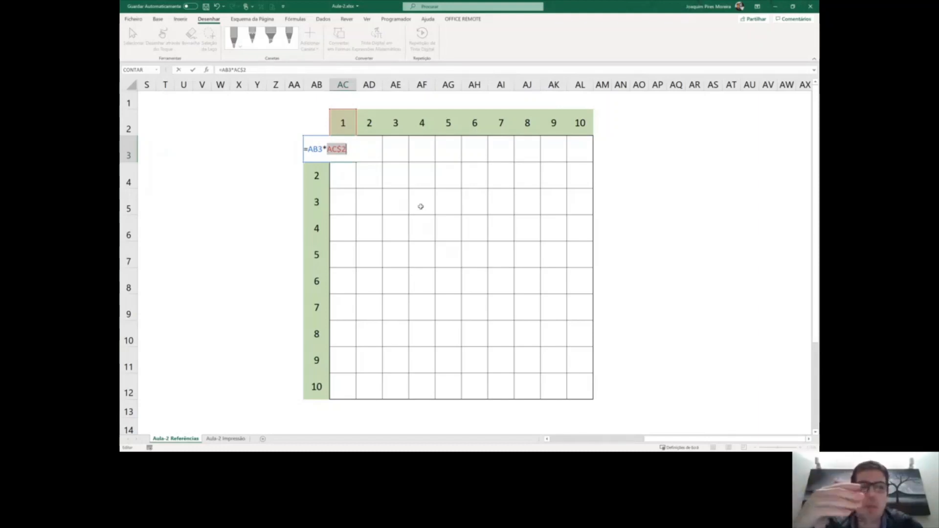
pyautogui.press('F4')
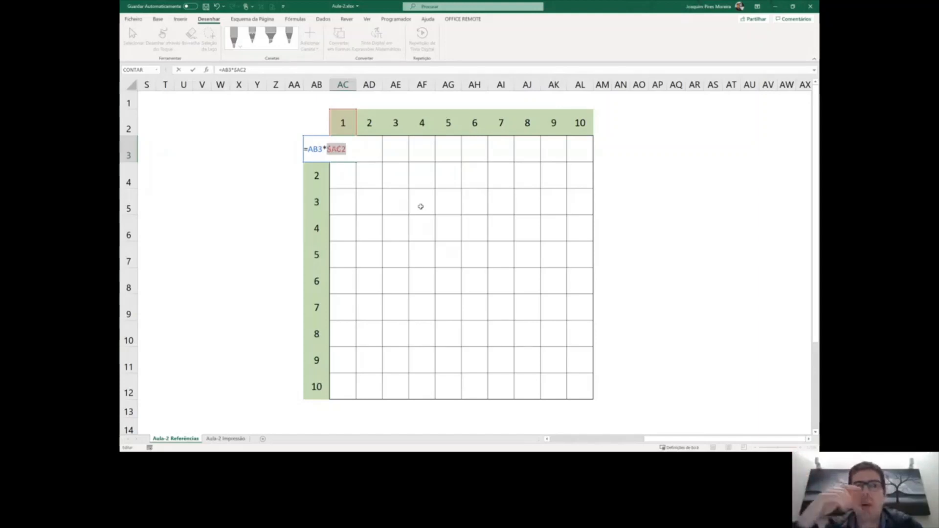
pyautogui.press('F4')
pyautogui.press('F4')
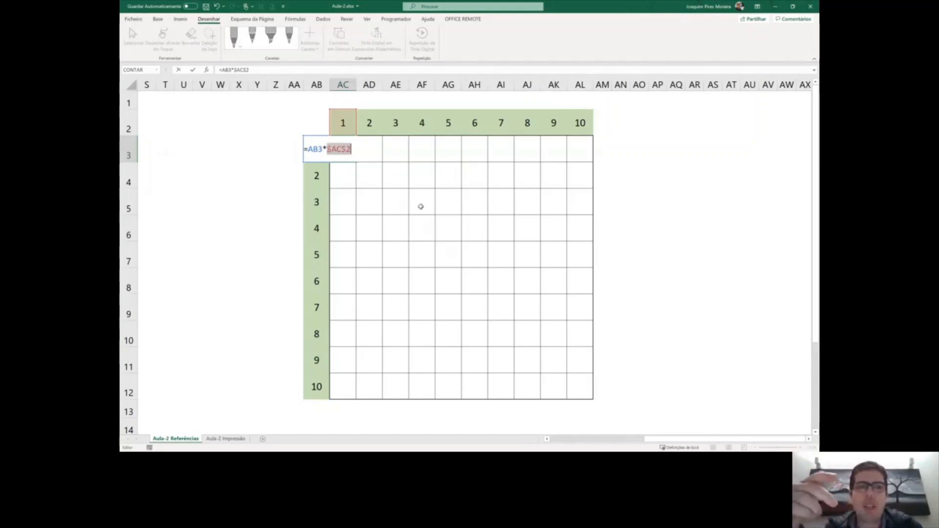
pyautogui.press('F4')
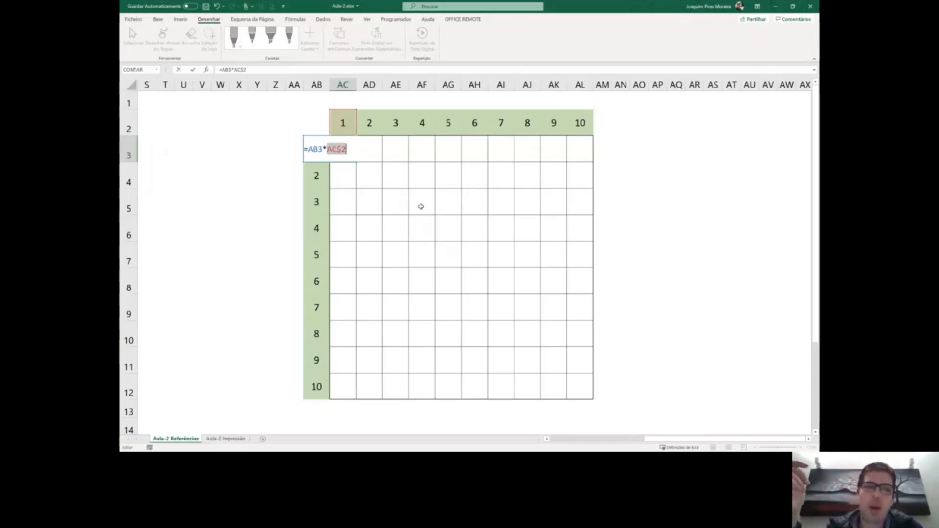
pyautogui.press('F4')
pyautogui.hotkey('ctrl', 'Return')
# - Handwrite "F4" in green ink over the empty table and undo the ink strokes
pyautogui.moveTo(508, 195)
pyautogui.mouseDown()
pyautogui.moveTo(505, 227)
pyautogui.moveTo(522, 188)
pyautogui.mouseUp()
pyautogui.moveTo(503, 215)
pyautogui.mouseDown()
pyautogui.moveTo(531, 210)
pyautogui.moveTo(532, 226)
pyautogui.mouseUp()
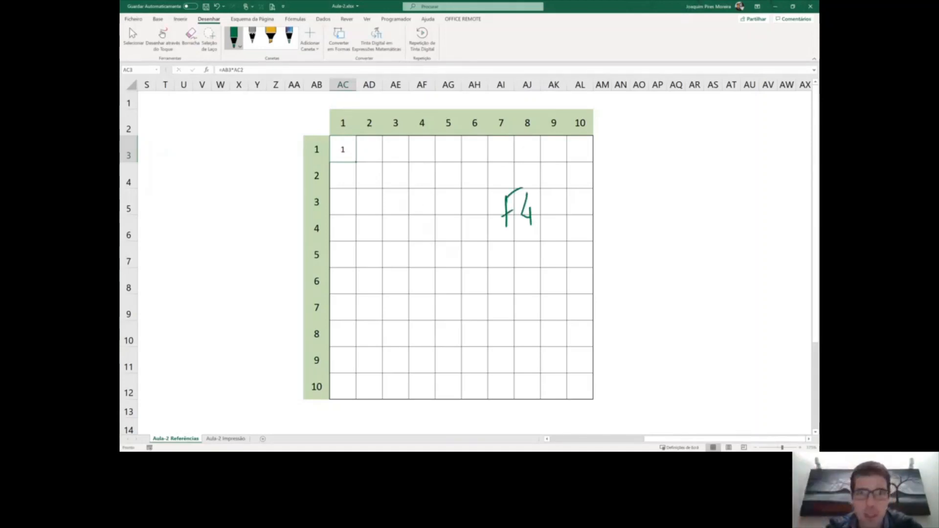
pyautogui.hotkey('ctrl', 'z')
pyautogui.hotkey('ctrl', 'z')
pyautogui.hotkey('ctrl', 'z')
pyautogui.hotkey('ctrl', 'z')
pyautogui.hotkey('ctrl', 'z')
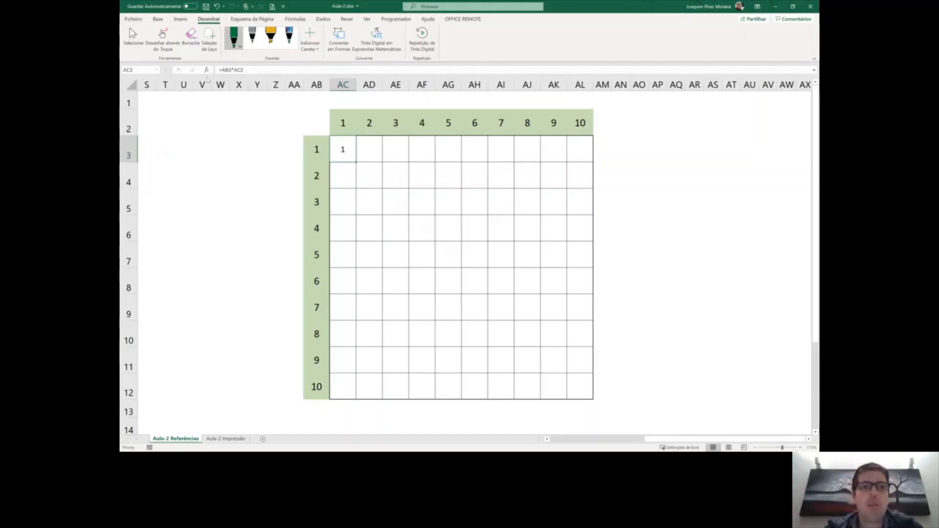
# - Make the AB3 reference absolute in the AC3 formula, giving =$AB$3*AC2
pyautogui.click(266, 68)
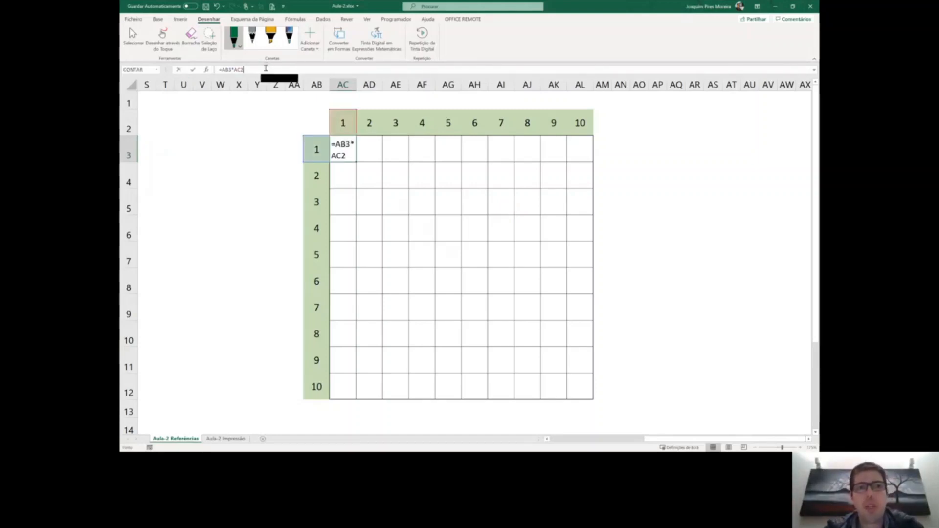
pyautogui.click(348, 149)
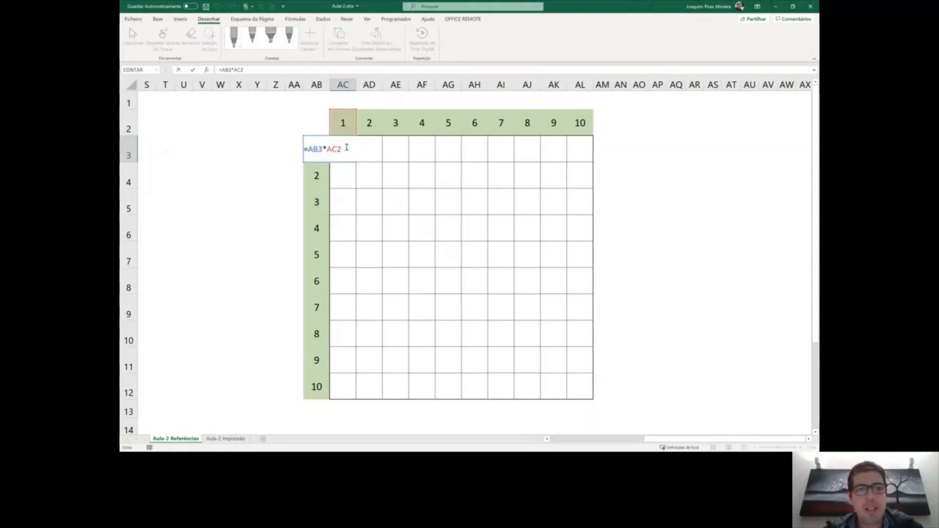
pyautogui.press('F4')
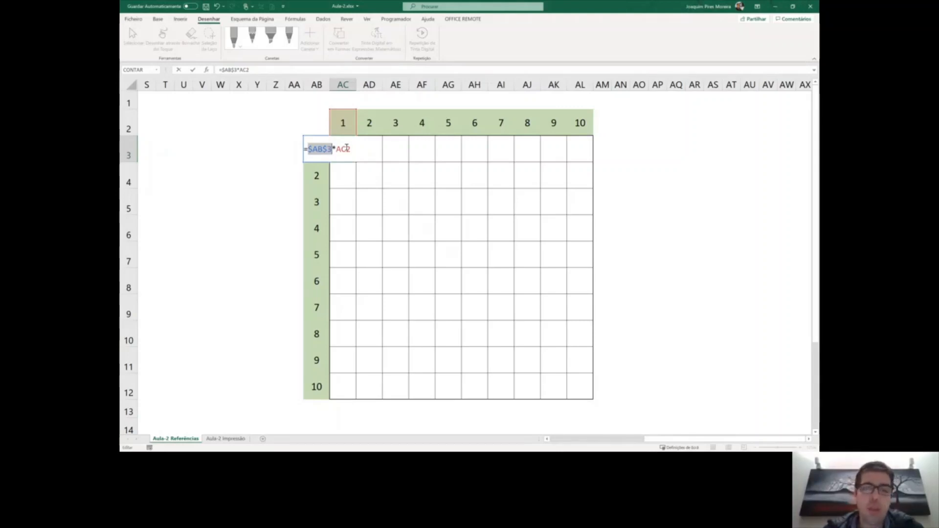
pyautogui.press('Return')
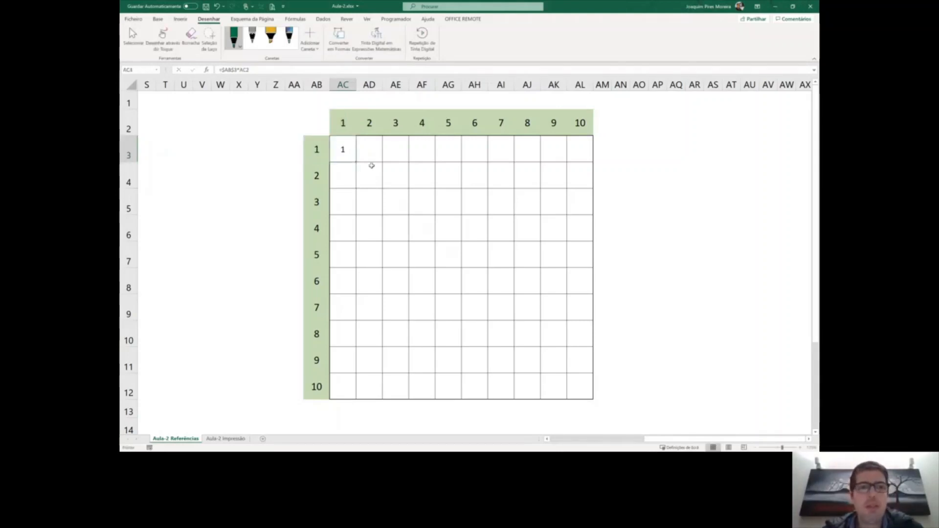
# - Fill the AC3 formula across to AL3 and inspect the references of the copied formula in AE3
pyautogui.moveTo(355, 161); pyautogui.dragTo(600, 158)
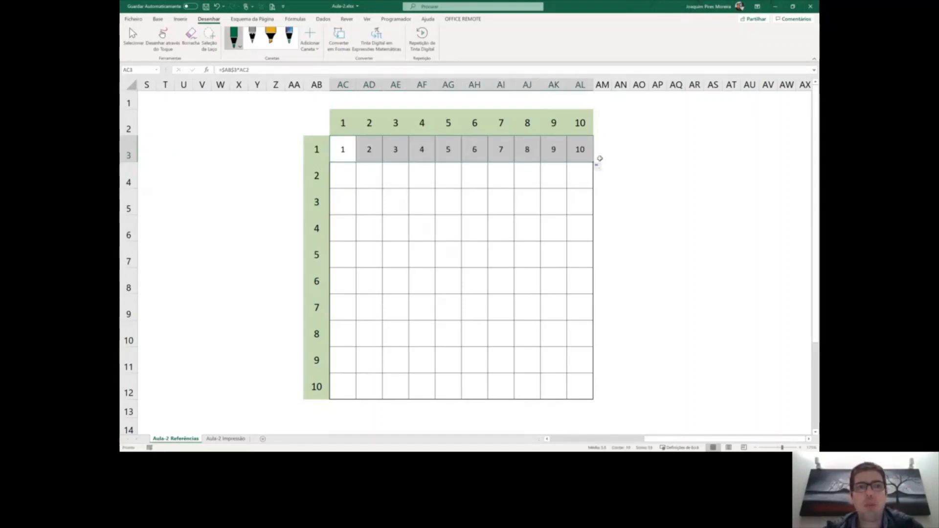
pyautogui.click(324, 156)
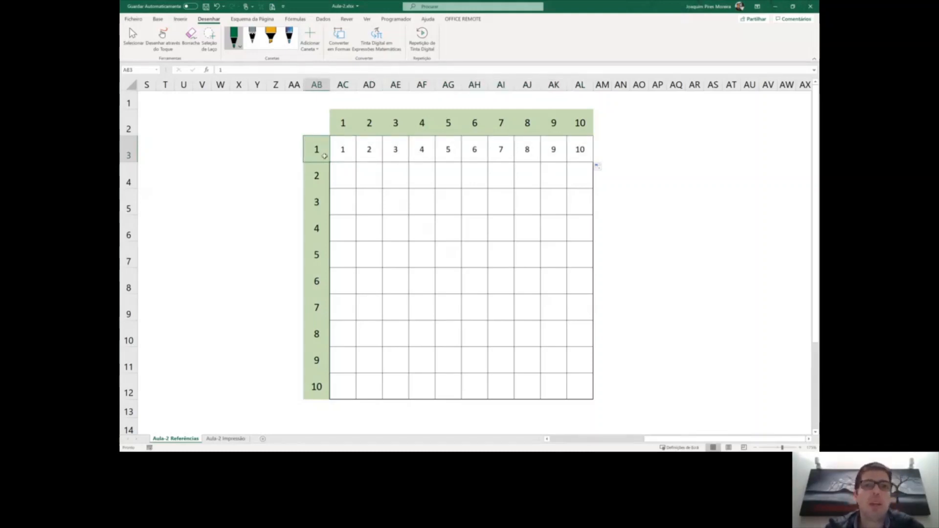
pyautogui.click(396, 151)
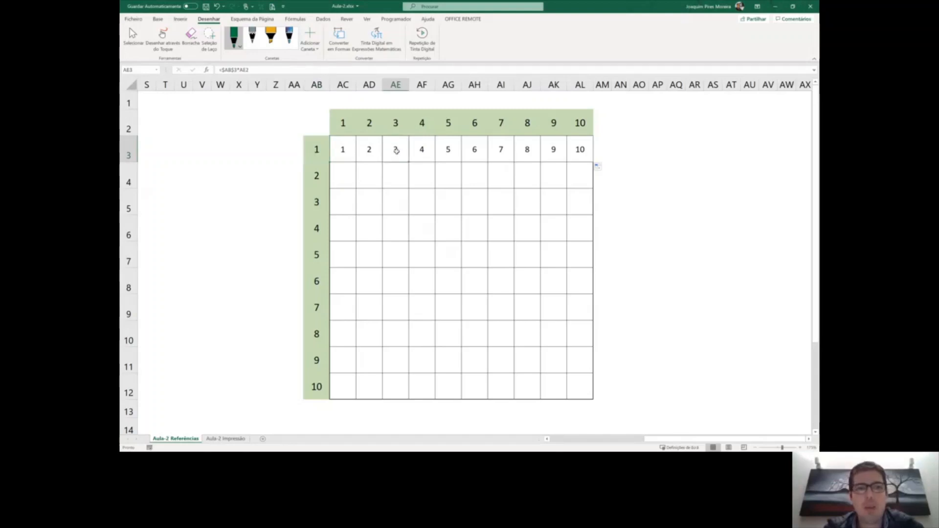
pyautogui.doubleClick(396, 151)
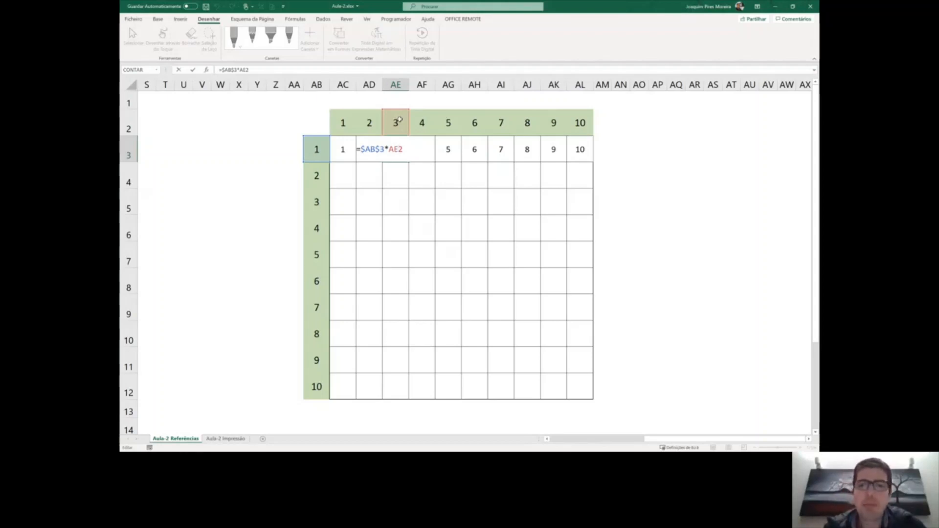
pyautogui.press('Return')
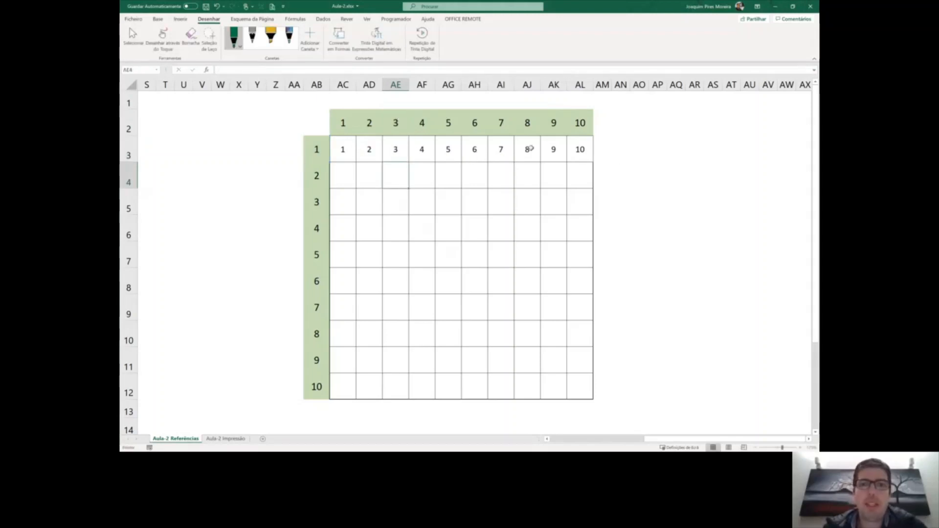
pyautogui.click(583, 155)
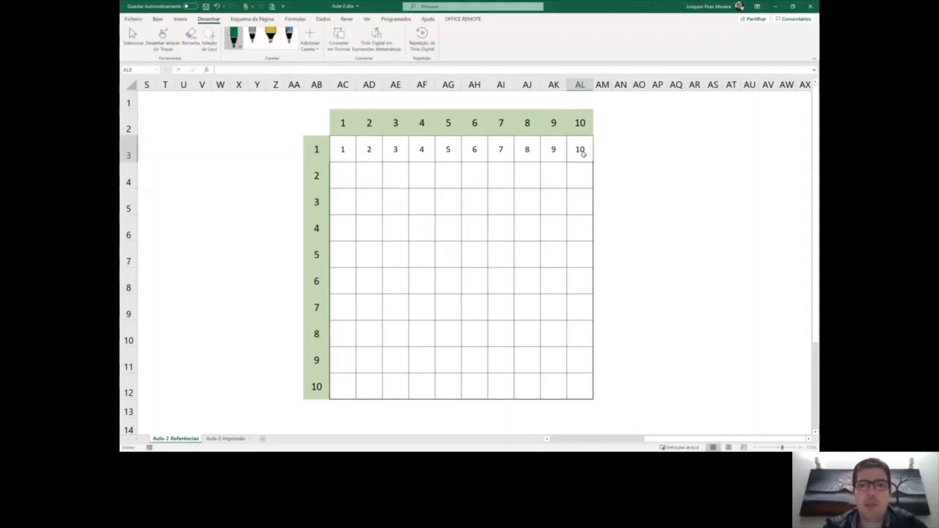
# - Fill the =$AB$3*AC2 formula from AC3 down to AC11 and inspect the copied references in AC6
pyautogui.click(346, 158)
pyautogui.moveTo(357, 162); pyautogui.dragTo(354, 369)
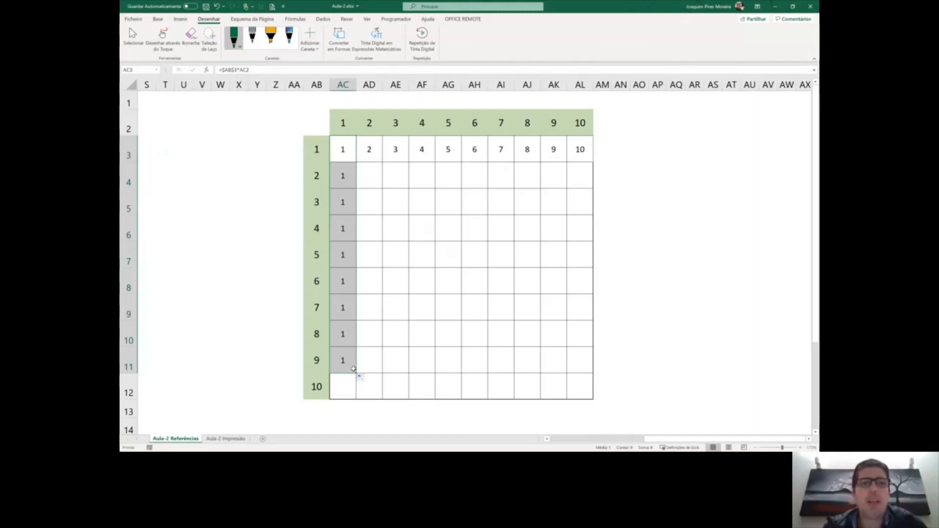
pyautogui.doubleClick(348, 229)
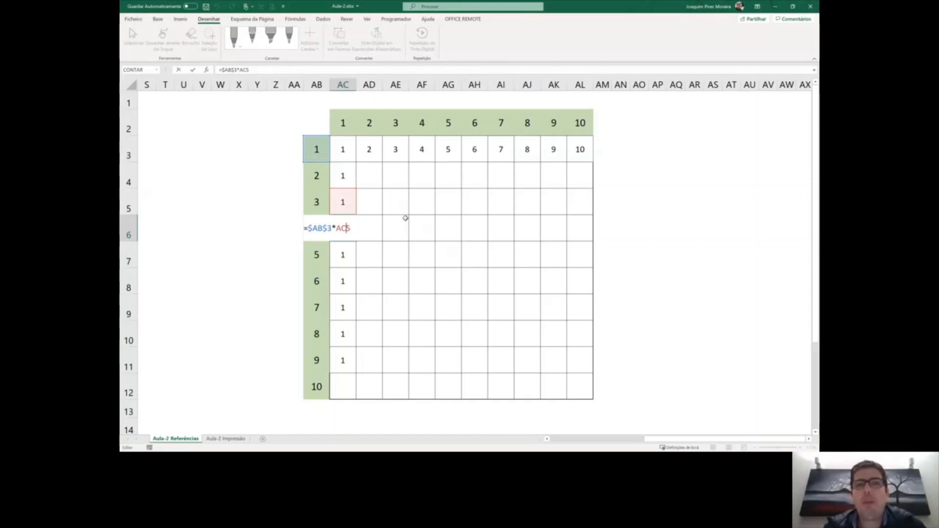
pyautogui.press('Left')
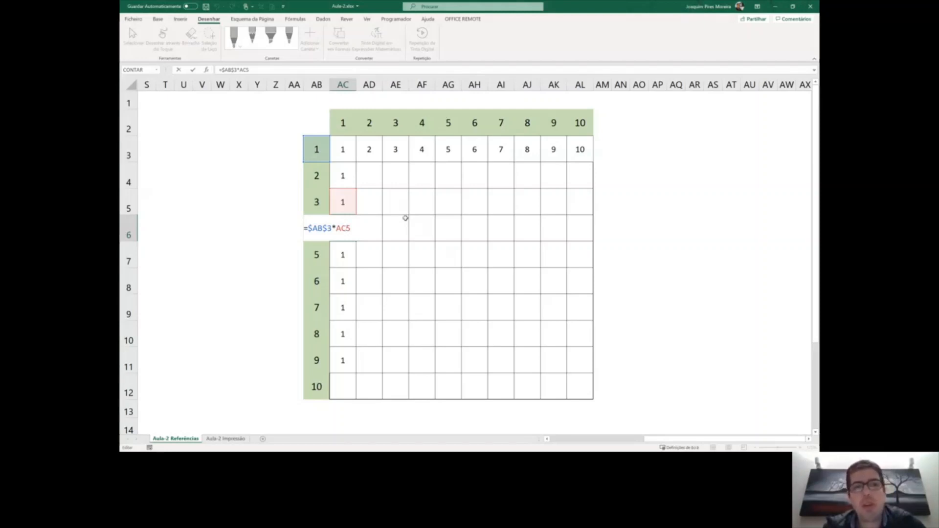
pyautogui.hotkey('ctrl', 'Return')
# - Make the AC2 reference absolute as well, changing the AC3 formula to =$AB$3*$AC$2
pyautogui.click(343, 147)
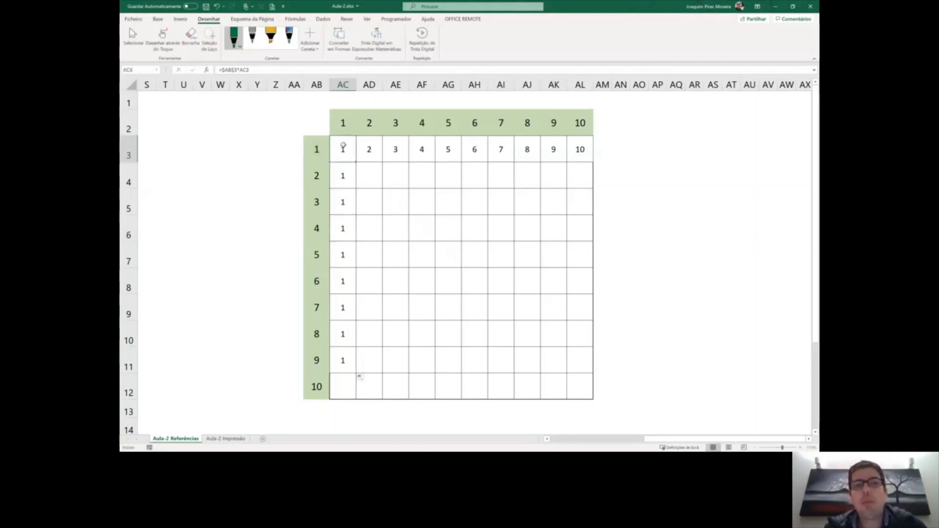
pyautogui.click(295, 70)
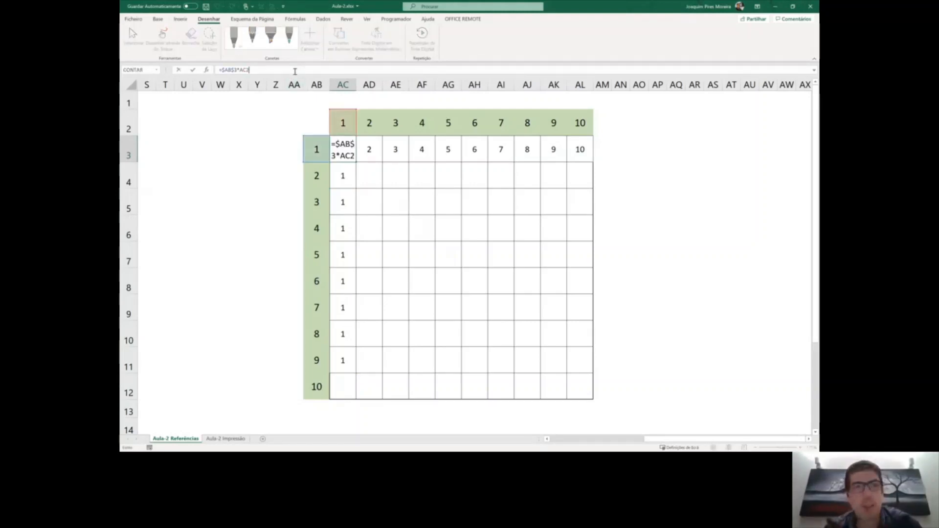
pyautogui.press('F4')
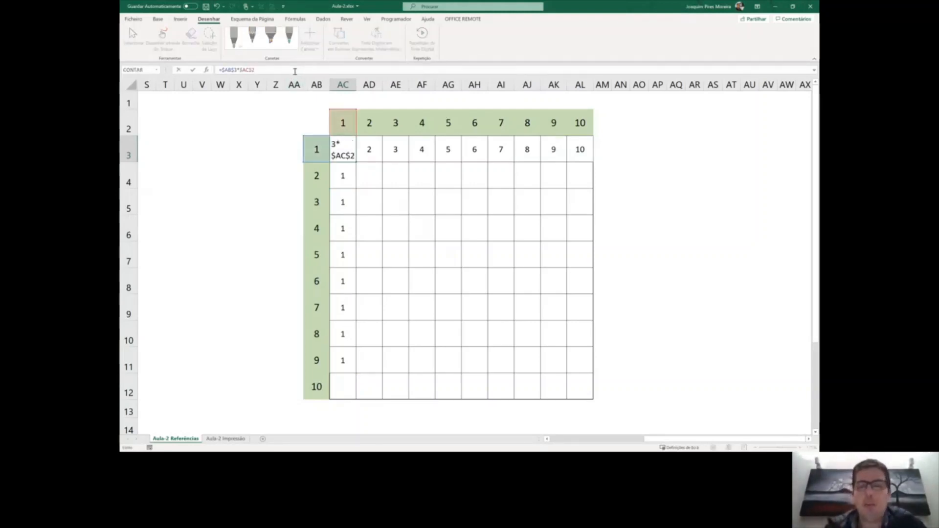
pyautogui.press('Return')
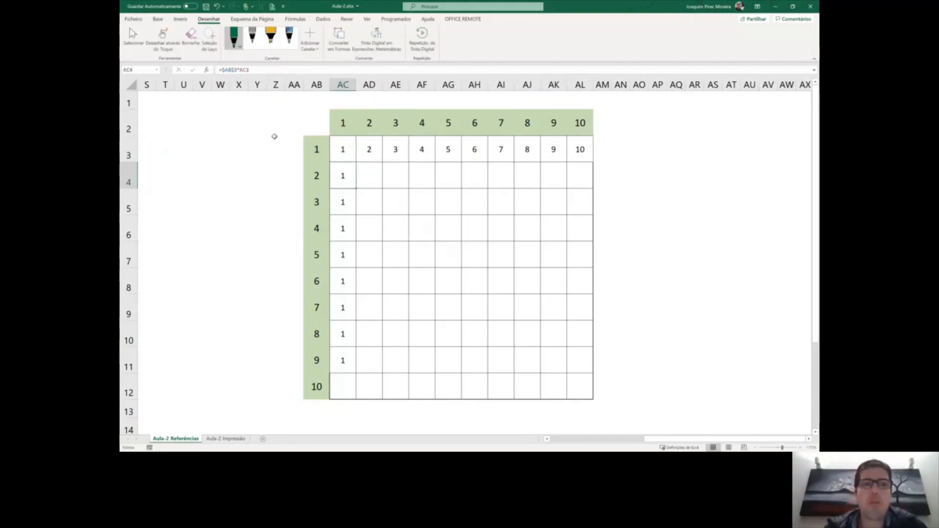
# - Fill the fully absolute AC3 formula down to AC9 and inspect the references of the copy in AC8
pyautogui.click(342, 155)
pyautogui.moveTo(356, 162); pyautogui.dragTo(344, 323)
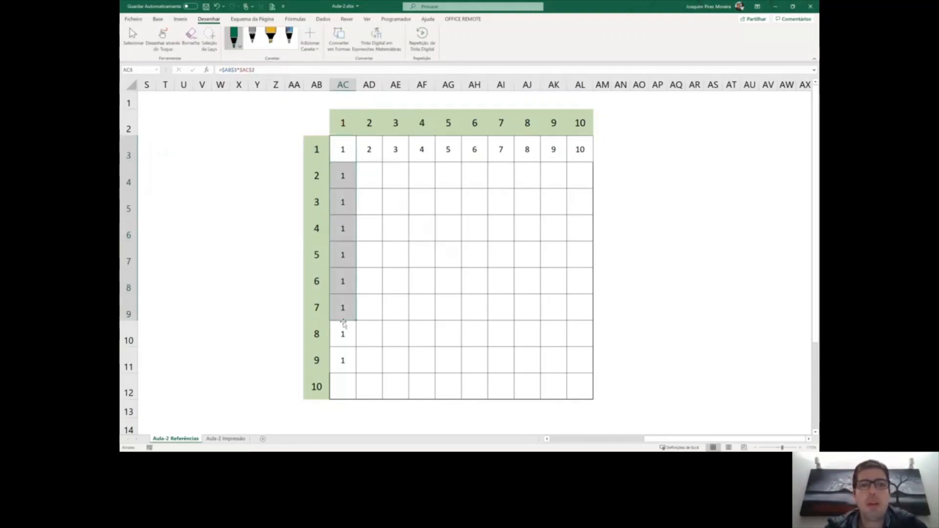
pyautogui.doubleClick(352, 278)
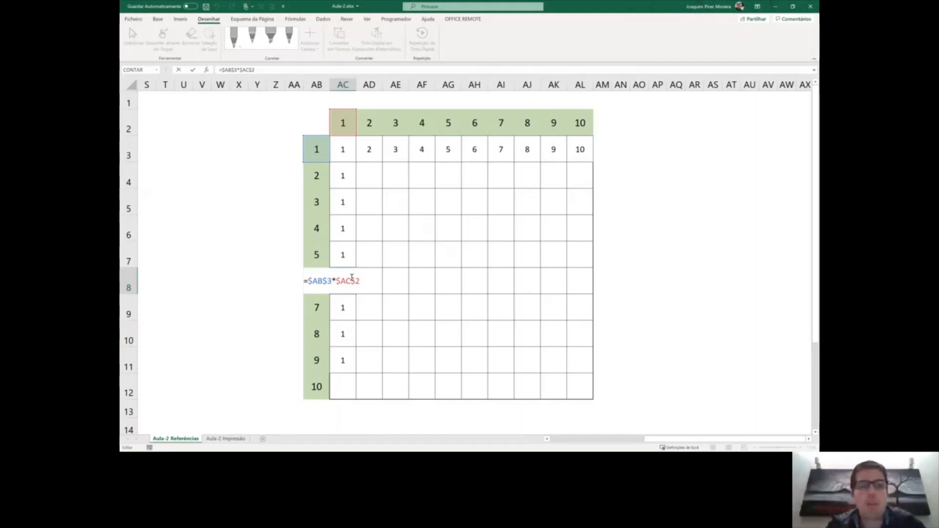
pyautogui.press('Return')
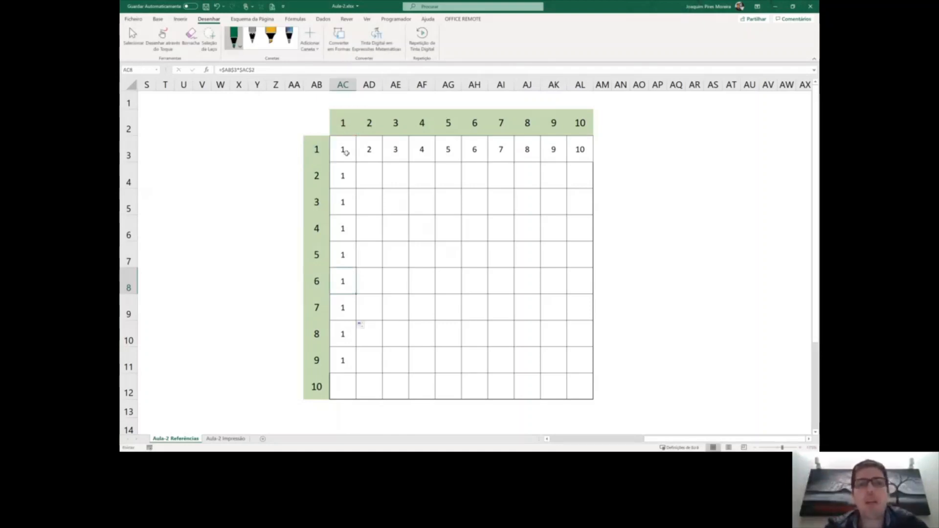
# - Undo both downward fills, the $AC$2 change and the across fill of the AC3 formula
pyautogui.click(346, 151)
pyautogui.click(281, 71)
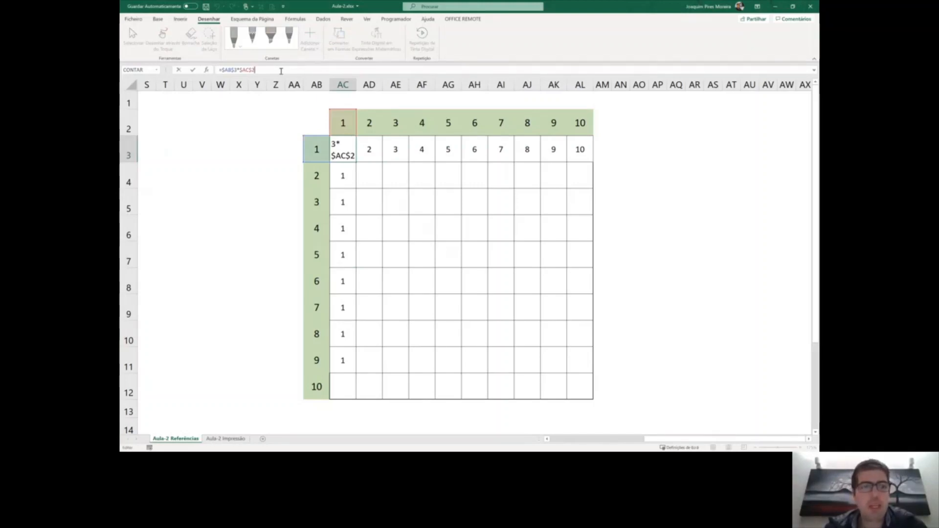
pyautogui.press('Escape')
pyautogui.hotkey('ctrl', 'z')
pyautogui.hotkey('ctrl', 'z')
pyautogui.hotkey('ctrl', 'z')
pyautogui.hotkey('ctrl', 'z')
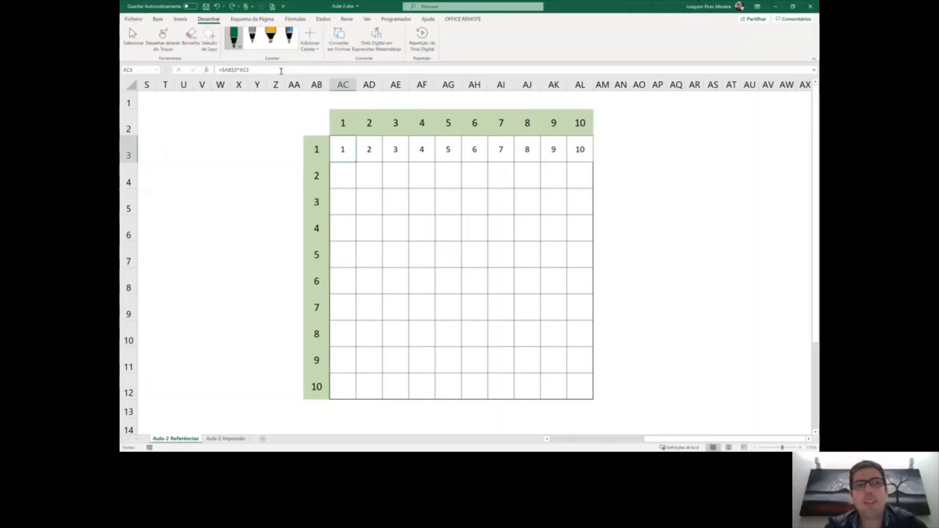
pyautogui.hotkey('ctrl', 'z')
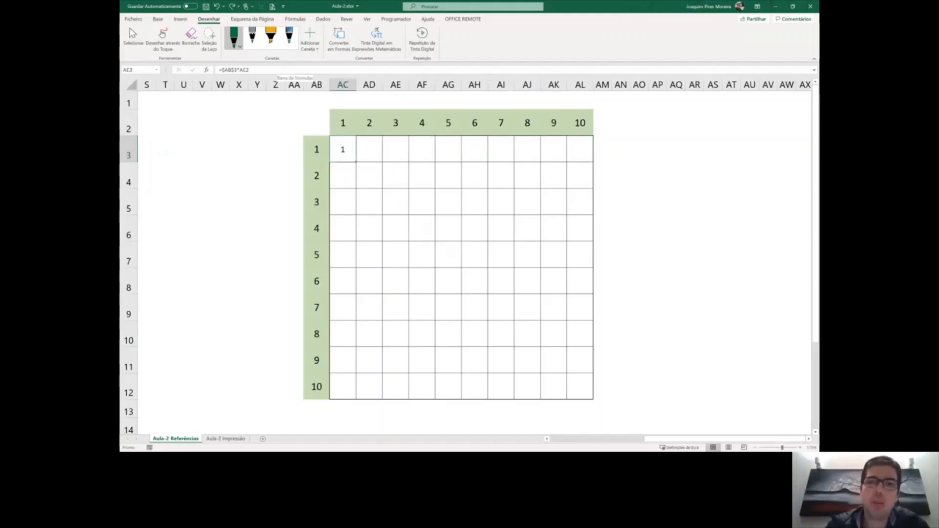
# - Handwrite a large green $ sign beside the table and check the references in the AC3 formula without changing it
pyautogui.moveTo(655, 150)
pyautogui.mouseDown()
pyautogui.moveTo(652, 212)
pyautogui.moveTo(638, 192)
pyautogui.mouseUp()
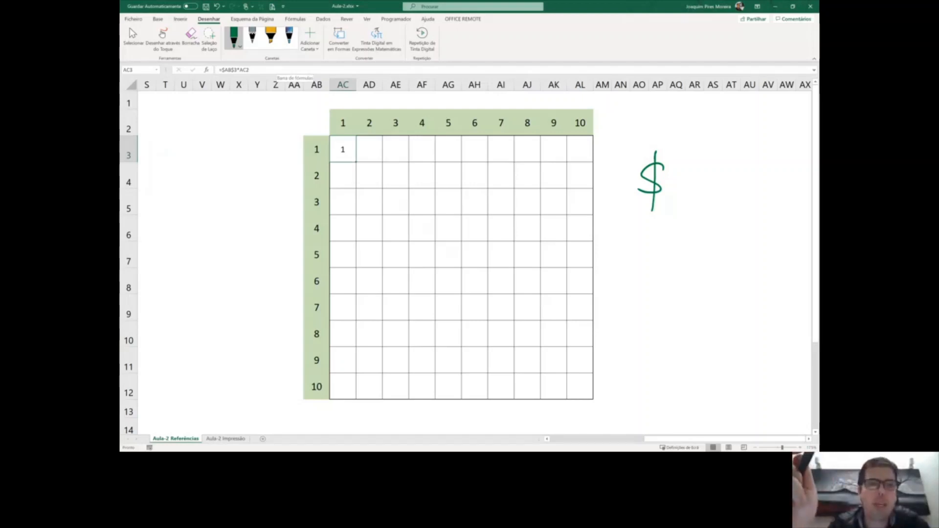
pyautogui.press('F2')
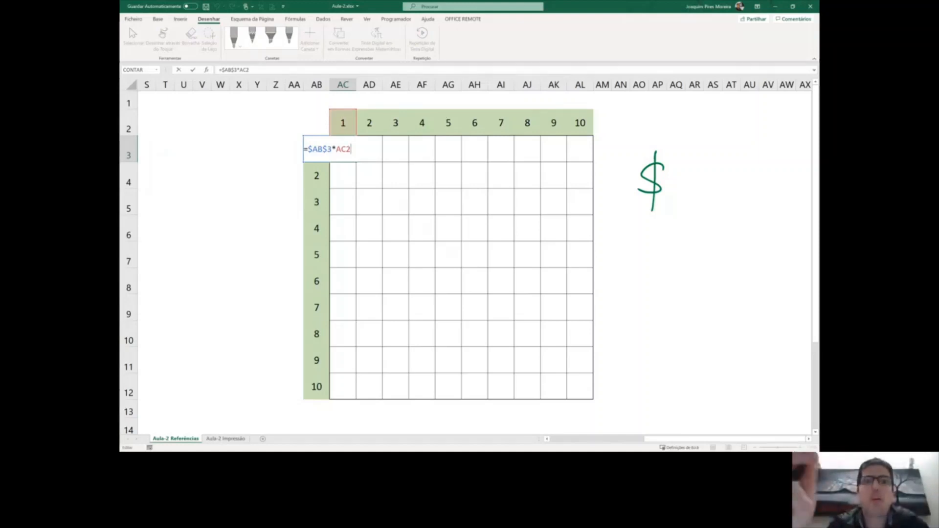
pyautogui.press('Escape')
# - Handwrite $C2 in green over the table with $C circled, and illustrate copying it down with $C3, 4, 5 and dots below
pyautogui.moveTo(486, 196)
pyautogui.mouseDown()
pyautogui.moveTo(487, 214)
pyautogui.moveTo(509, 214)
pyautogui.mouseUp()
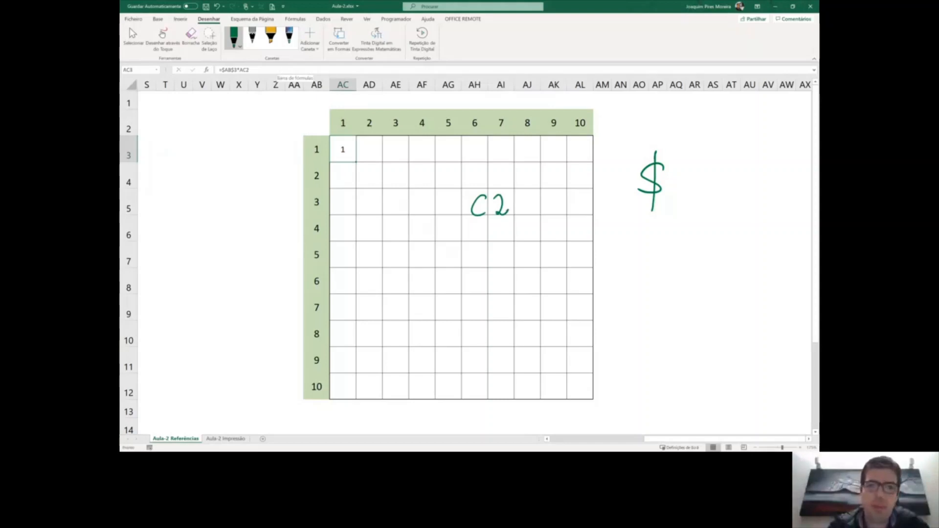
pyautogui.moveTo(459, 184)
pyautogui.mouseDown()
pyautogui.moveTo(458, 227)
pyautogui.moveTo(450, 221)
pyautogui.mouseUp()
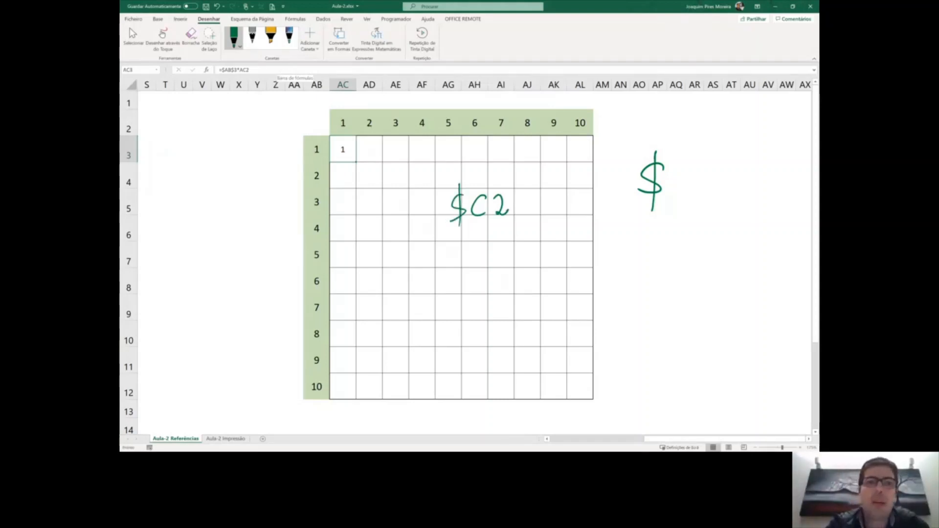
pyautogui.moveTo(469, 175)
pyautogui.mouseDown()
pyautogui.moveTo(446, 230)
pyautogui.moveTo(458, 183)
pyautogui.mouseUp()
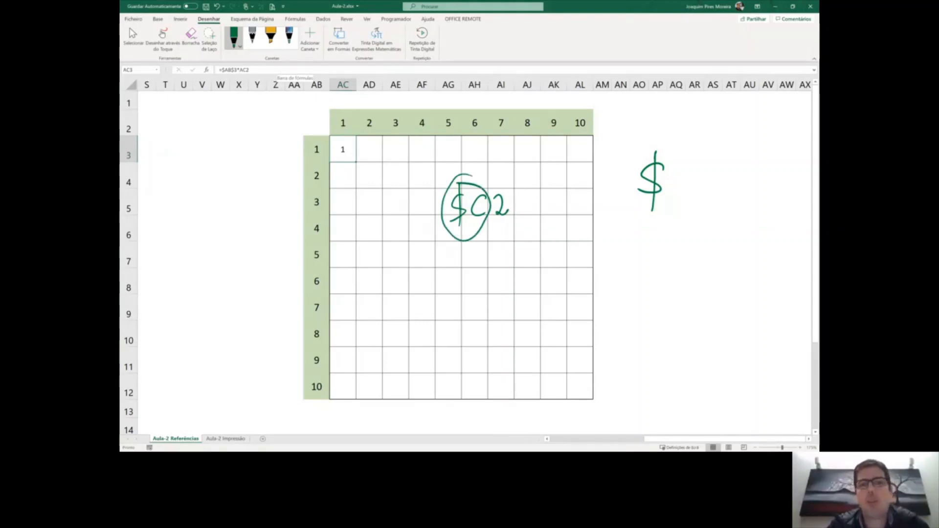
pyautogui.moveTo(522, 204)
pyautogui.mouseDown()
pyautogui.moveTo(518, 278)
pyautogui.moveTo(531, 263)
pyautogui.mouseUp()
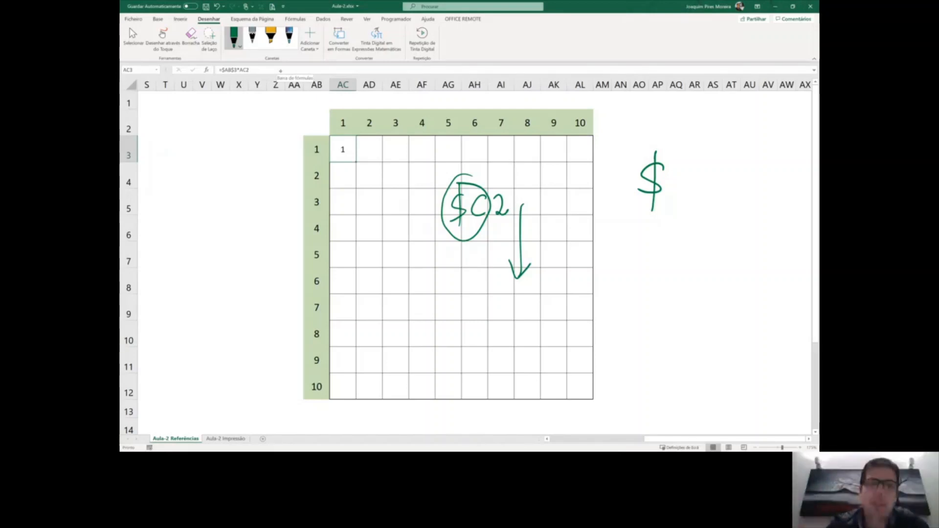
pyautogui.moveTo(465, 294)
pyautogui.mouseDown()
pyautogui.moveTo(466, 336)
pyautogui.moveTo(455, 321)
pyautogui.moveTo(493, 323)
pyautogui.moveTo(509, 304)
pyautogui.moveTo(503, 323)
pyautogui.moveTo(518, 350)
pyautogui.moveTo(507, 393)
pyautogui.moveTo(514, 375)
pyautogui.moveTo(516, 405)
pyautogui.moveTo(526, 404)
pyautogui.mouseUp()
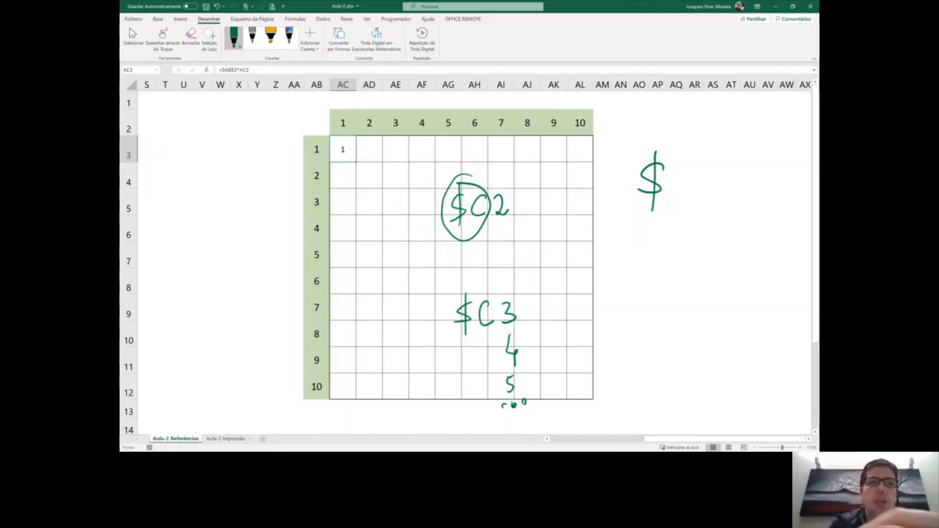
# - Switch the pen ink to red and draw an arrow from the handwritten $C2 to a red $C2 on its right
pyautogui.click(234, 38)
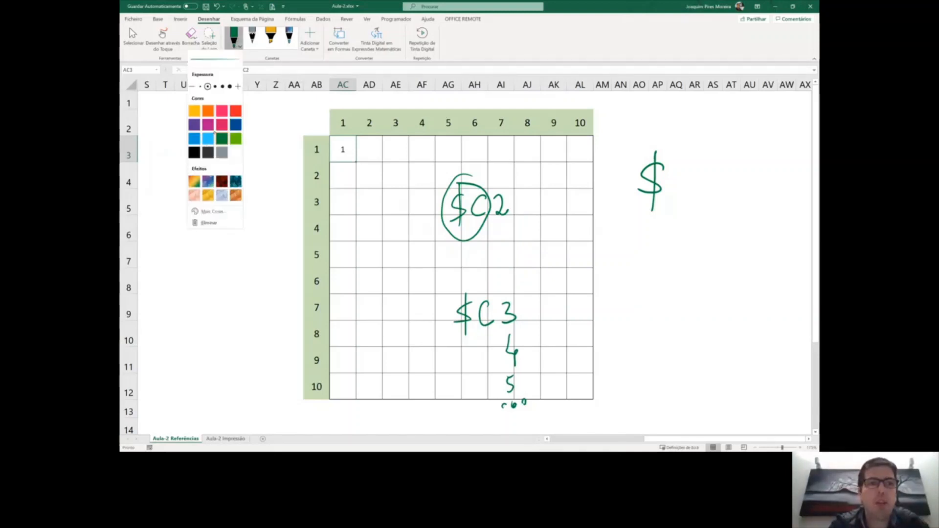
pyautogui.click(235, 111)
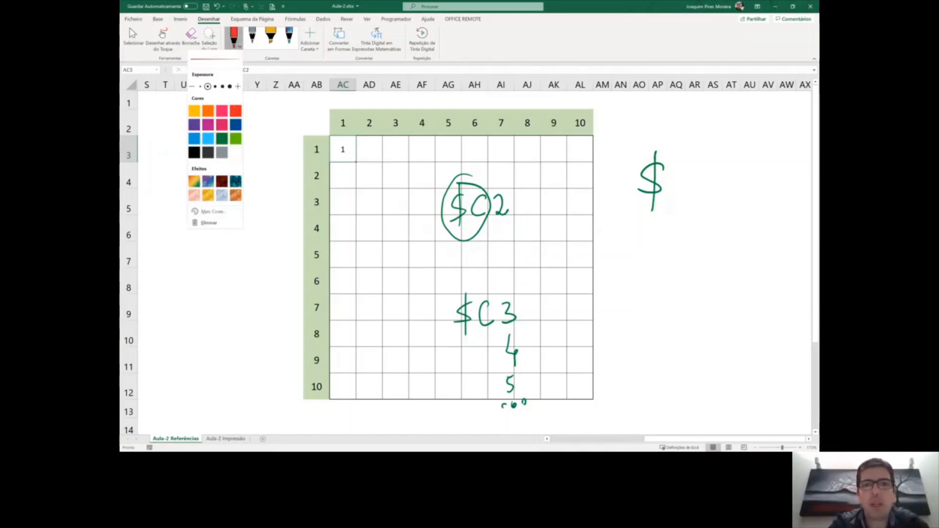
pyautogui.moveTo(493, 232)
pyautogui.mouseDown()
pyautogui.moveTo(543, 230)
pyautogui.moveTo(544, 240)
pyautogui.mouseUp()
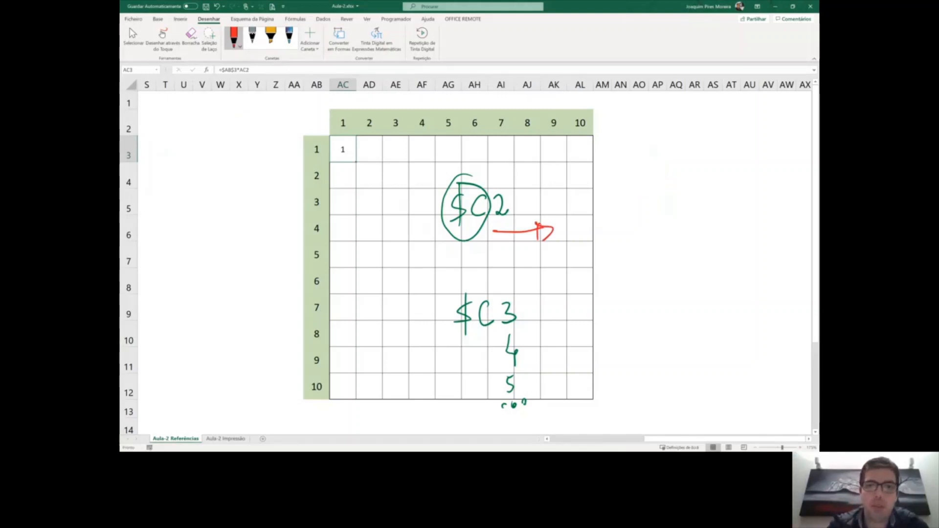
pyautogui.moveTo(582, 184)
pyautogui.mouseDown()
pyautogui.moveTo(581, 221)
pyautogui.moveTo(570, 214)
pyautogui.moveTo(610, 210)
pyautogui.mouseUp()
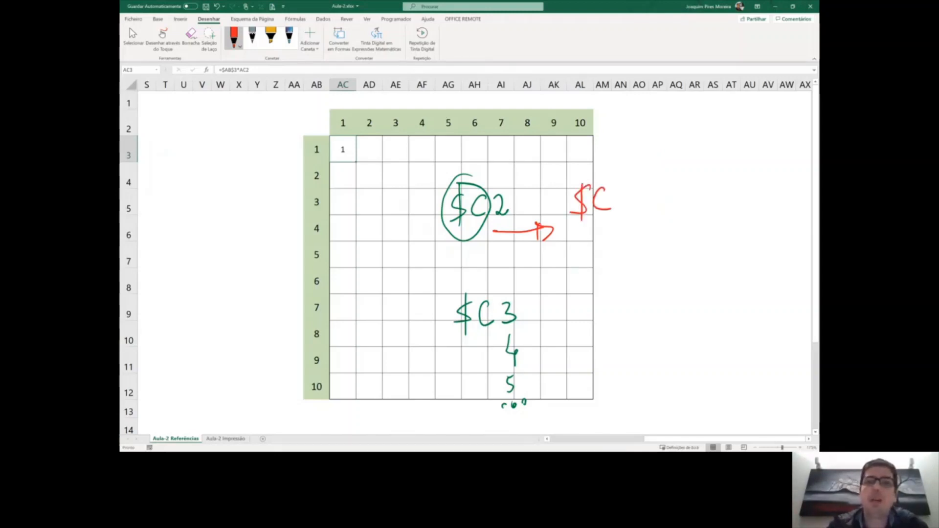
pyautogui.moveTo(616, 189)
pyautogui.mouseDown()
pyautogui.moveTo(618, 211)
pyautogui.moveTo(630, 213)
pyautogui.mouseUp()
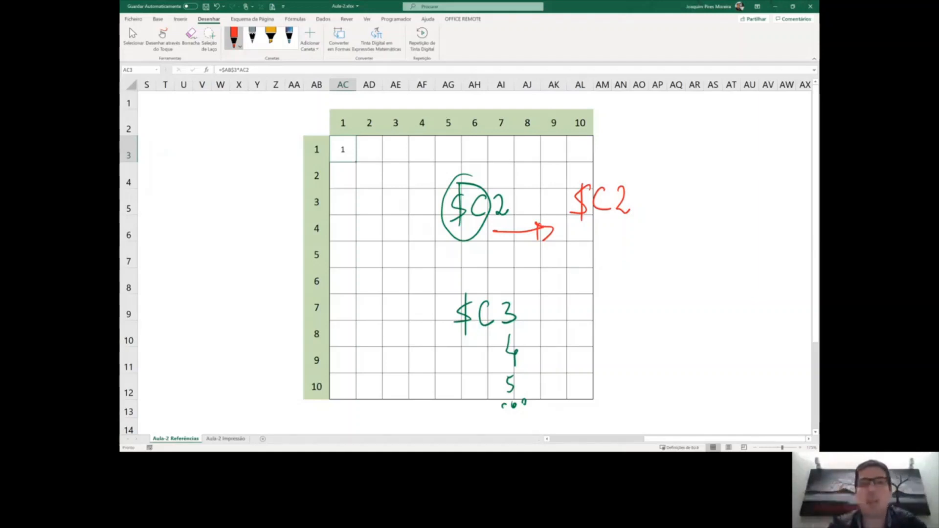
# - Handwrite a second red $C2 beside the first one to illustrate copying the reference further across
pyautogui.moveTo(677, 180)
pyautogui.mouseDown()
pyautogui.moveTo(673, 214)
pyautogui.moveTo(673, 199)
pyautogui.moveTo(665, 211)
pyautogui.mouseUp()
pyautogui.moveTo(695, 191)
pyautogui.mouseDown()
pyautogui.moveTo(683, 206)
pyautogui.moveTo(700, 207)
pyautogui.mouseUp()
pyautogui.moveTo(708, 193); pyautogui.dragTo(722, 212)
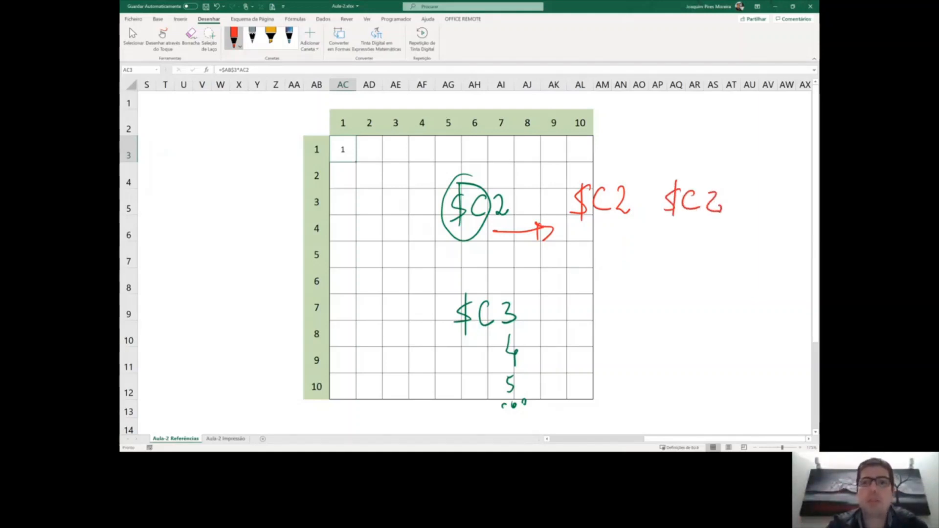
# - Undo all the red ink strokes, including both $C2 references and the arrow, keeping the green handwriting
pyautogui.hotkey('ctrl', 'z')
pyautogui.hotkey('ctrl', 'z')
pyautogui.hotkey('ctrl', 'z')
pyautogui.hotkey('ctrl', 'z')
pyautogui.hotkey('ctrl', 'z')
pyautogui.hotkey('ctrl', 'z')
pyautogui.hotkey('ctrl', 'z')
pyautogui.hotkey('ctrl', 'z')
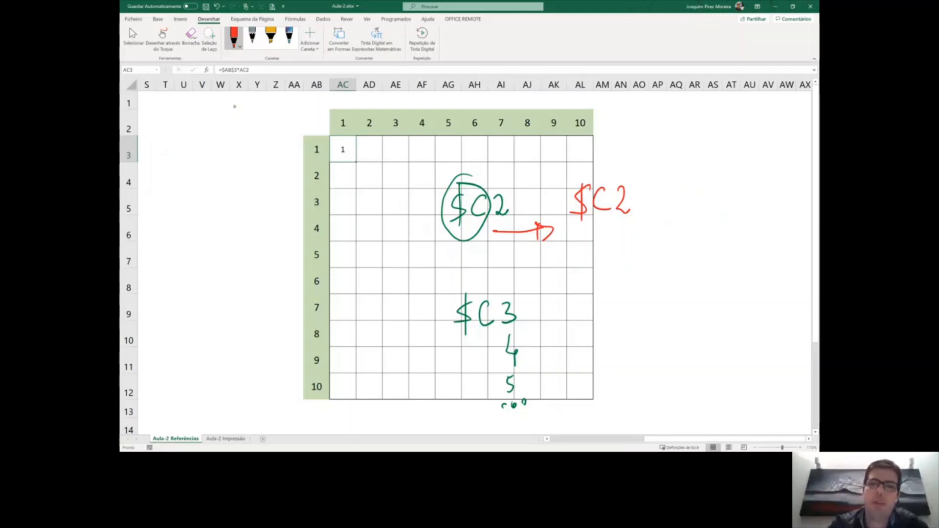
pyautogui.hotkey('ctrl', 'z')
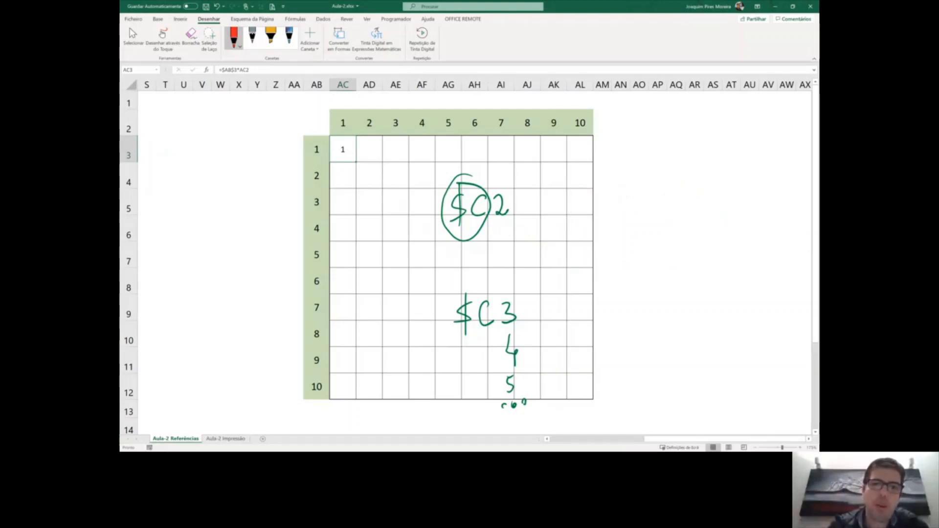
# - Circle the $C parts of $C2 and $C3 in red and erase all the handwriting from the sheet
pyautogui.moveTo(467, 181)
pyautogui.mouseDown()
pyautogui.moveTo(463, 239)
pyautogui.moveTo(487, 186)
pyautogui.mouseUp()
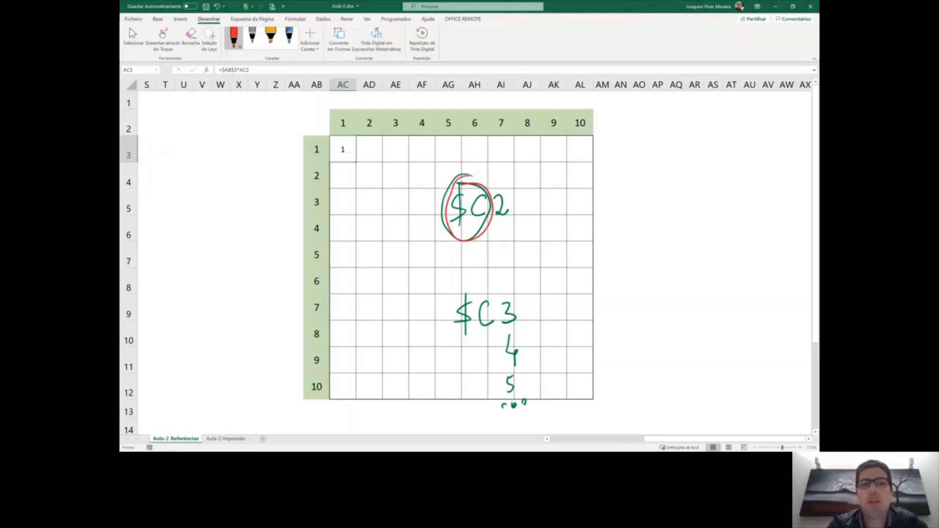
pyautogui.moveTo(472, 268)
pyautogui.mouseDown()
pyautogui.moveTo(484, 348)
pyautogui.moveTo(469, 268)
pyautogui.mouseUp()
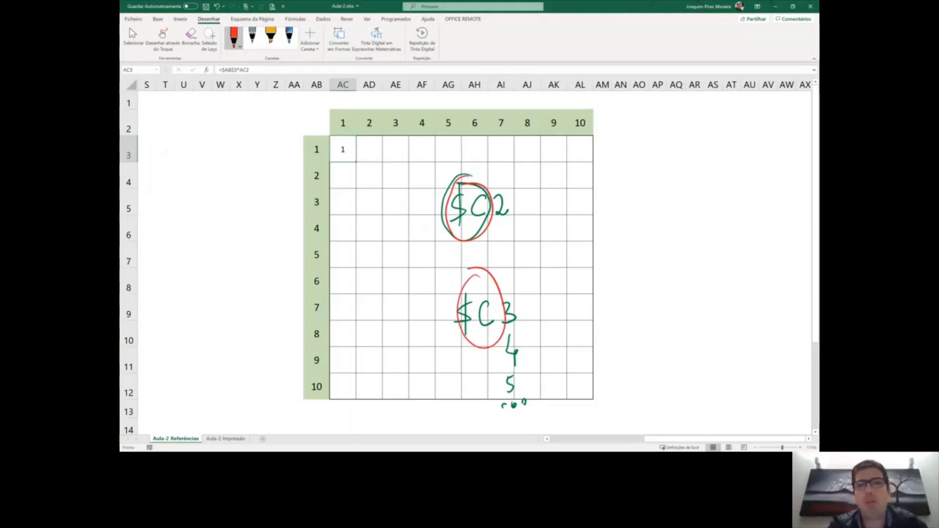
pyautogui.moveTo(448, 210)
pyautogui.mouseDown()
pyautogui.moveTo(491, 215)
pyautogui.moveTo(501, 206)
pyautogui.moveTo(484, 313)
pyautogui.moveTo(509, 313)
pyautogui.moveTo(518, 403)
pyautogui.mouseUp()
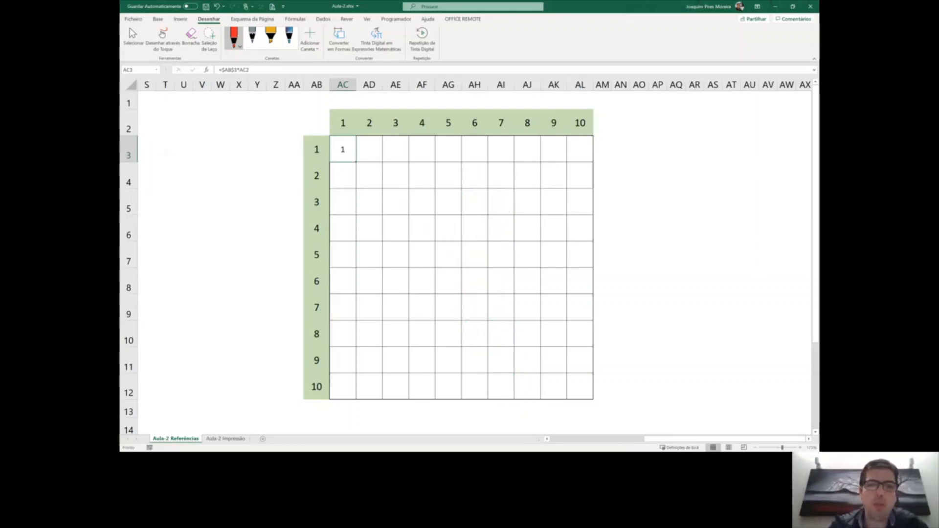
# - Handwrite C$2 in red over the table with $2 circled, and illustrate copying it across with an arrow to D$2
pyautogui.moveTo(469, 193)
pyautogui.mouseDown()
pyautogui.moveTo(467, 215)
pyautogui.moveTo(491, 217)
pyautogui.mouseUp()
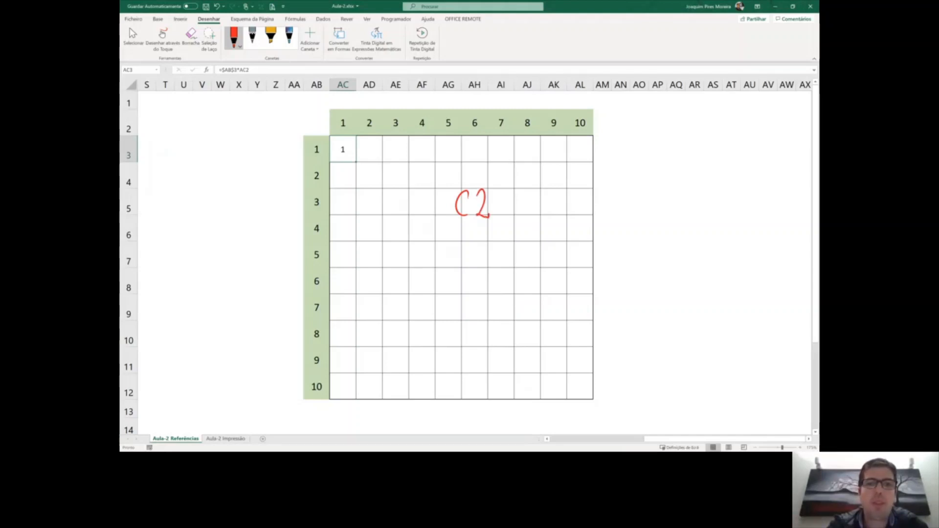
pyautogui.moveTo(471, 179); pyautogui.dragTo(469, 219)
pyautogui.moveTo(477, 195)
pyautogui.mouseDown()
pyautogui.moveTo(461, 211)
pyautogui.moveTo(485, 203)
pyautogui.moveTo(462, 213)
pyautogui.moveTo(492, 207)
pyautogui.mouseUp()
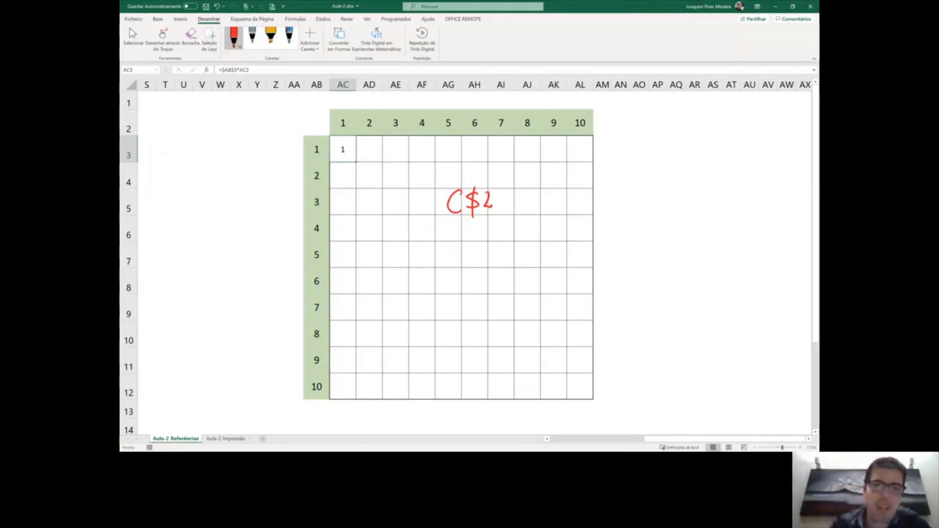
pyautogui.moveTo(486, 220); pyautogui.dragTo(545, 220)
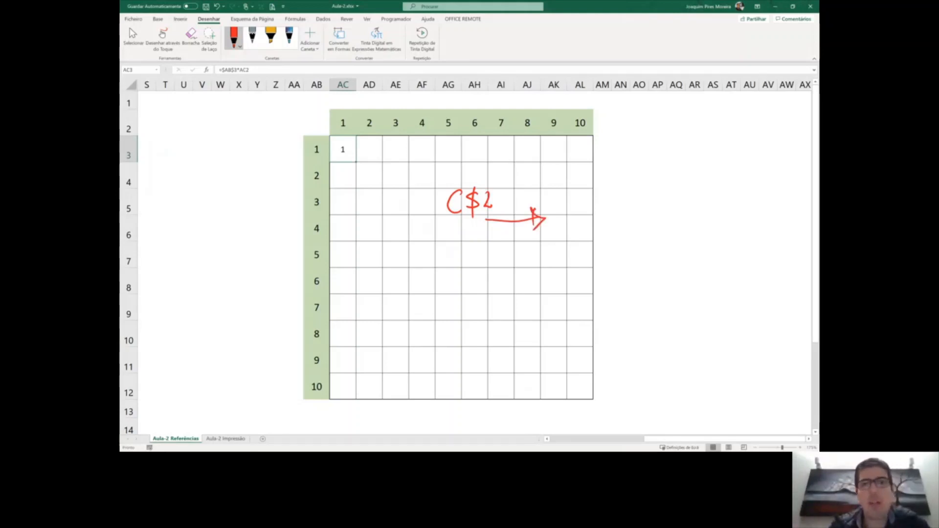
pyautogui.moveTo(483, 176)
pyautogui.mouseDown()
pyautogui.moveTo(490, 227)
pyautogui.moveTo(477, 175)
pyautogui.mouseUp()
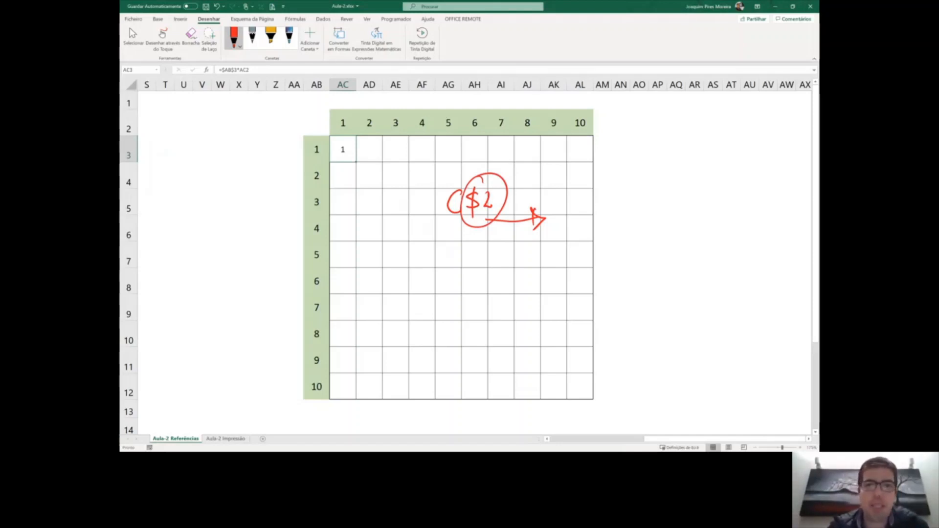
pyautogui.moveTo(565, 196); pyautogui.dragTo(570, 216)
pyautogui.moveTo(590, 186)
pyautogui.mouseDown()
pyautogui.moveTo(587, 218)
pyautogui.moveTo(579, 213)
pyautogui.moveTo(609, 213)
pyautogui.mouseUp()
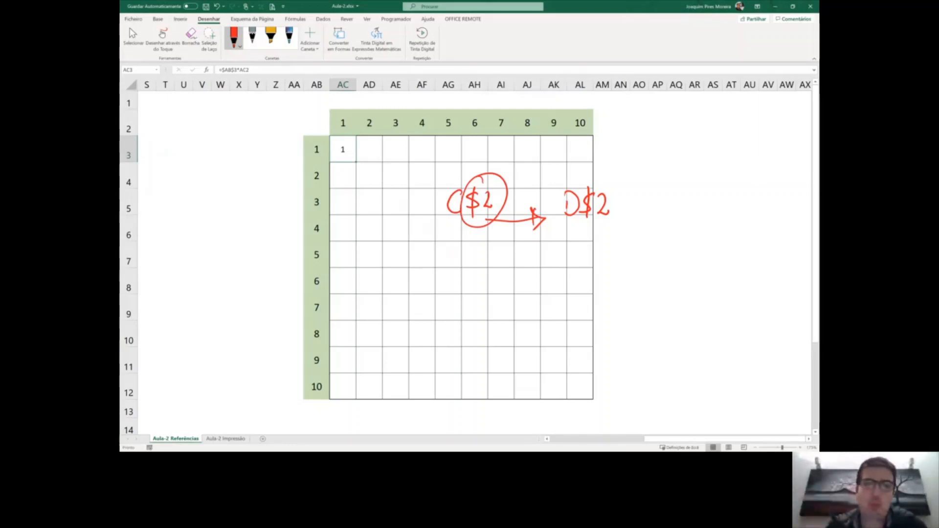
# - Mark the $ of C$2 with an arrow and underline the 2 of D$2, extending the red illustration across to E$2
pyautogui.click(731, 254)
pyautogui.moveTo(474, 256)
pyautogui.mouseDown()
pyautogui.moveTo(472, 224)
pyautogui.moveTo(478, 238)
pyautogui.mouseUp()
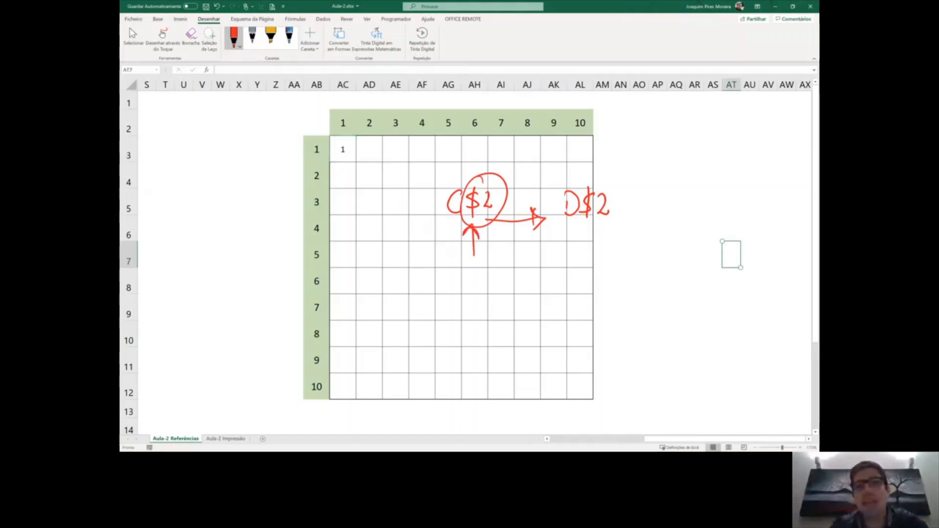
pyautogui.moveTo(595, 223); pyautogui.dragTo(606, 229)
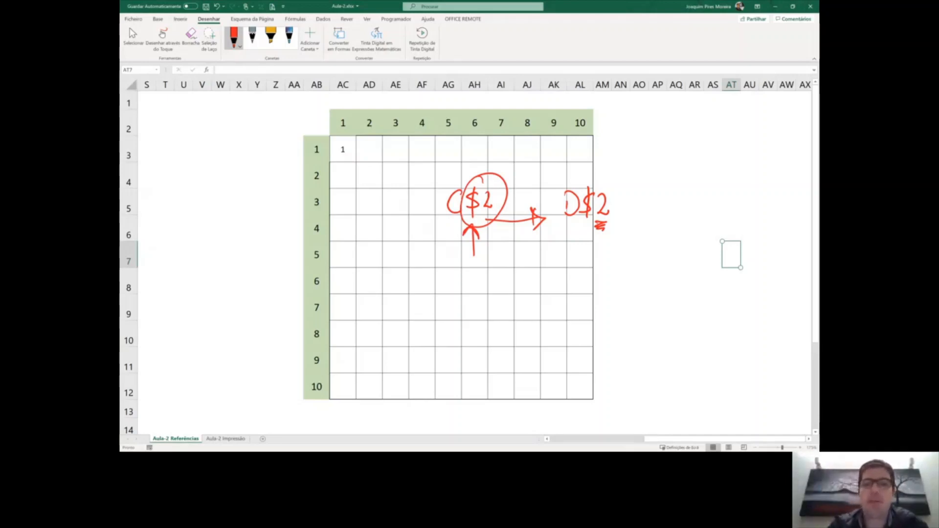
pyautogui.moveTo(607, 228); pyautogui.dragTo(635, 229)
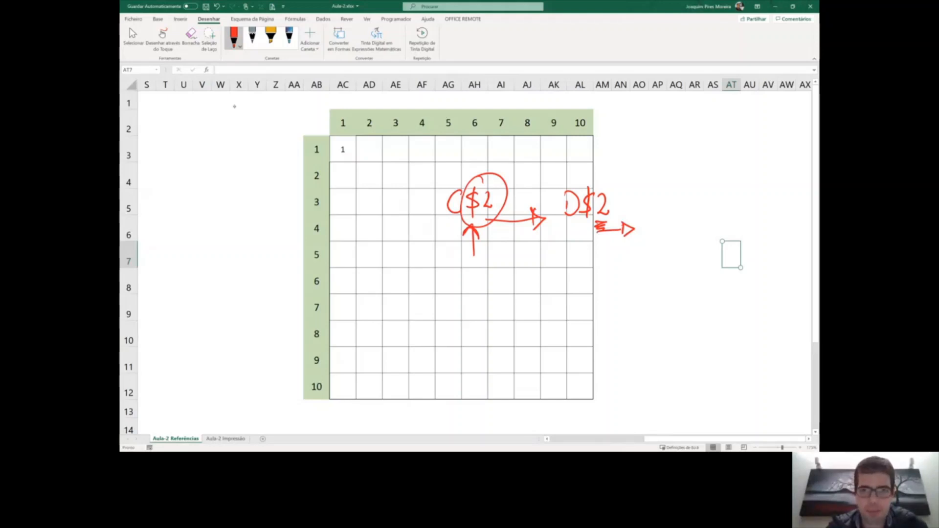
pyautogui.moveTo(664, 198)
pyautogui.mouseDown()
pyautogui.moveTo(672, 227)
pyautogui.moveTo(663, 217)
pyautogui.moveTo(695, 222)
pyautogui.mouseUp()
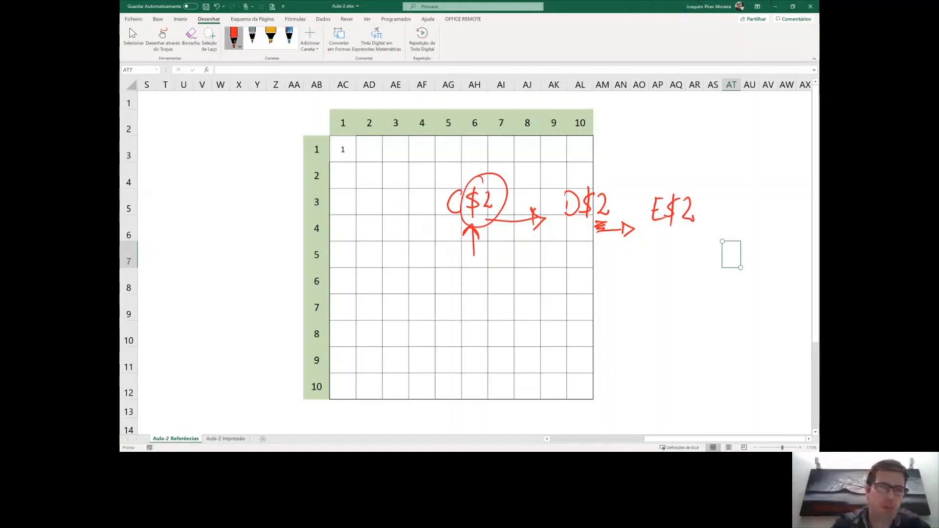
# - Switch the pen ink to dark blue and illustrate copying C$2 down with a downward arrow to another C$2, circling $2 in the original
pyautogui.click(234, 36)
pyautogui.click(236, 125)
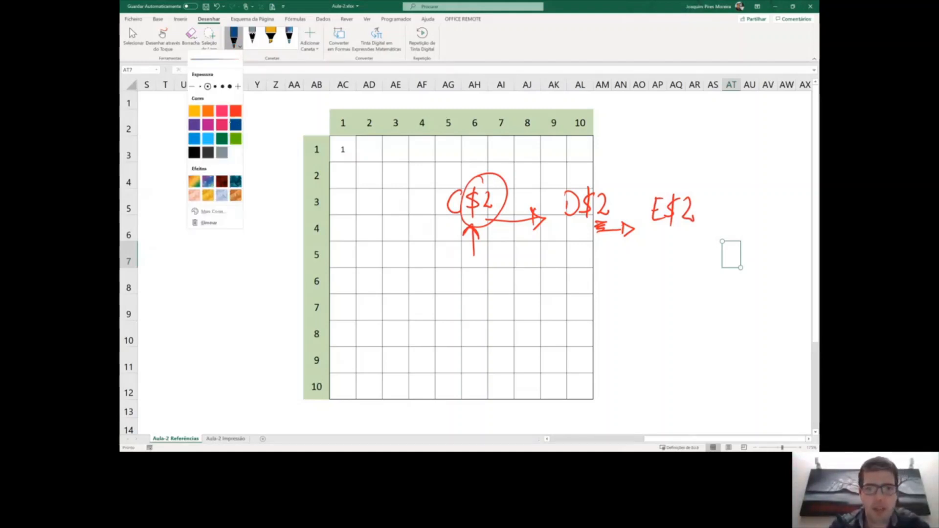
pyautogui.moveTo(509, 209)
pyautogui.mouseDown()
pyautogui.moveTo(509, 270)
pyautogui.moveTo(516, 254)
pyautogui.moveTo(474, 241)
pyautogui.moveTo(471, 231)
pyautogui.mouseUp()
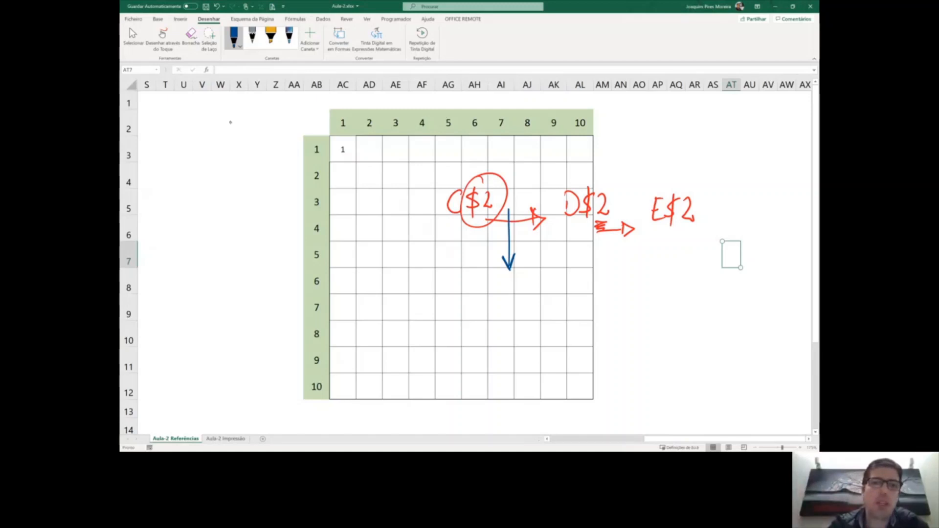
pyautogui.moveTo(462, 282); pyautogui.dragTo(465, 295)
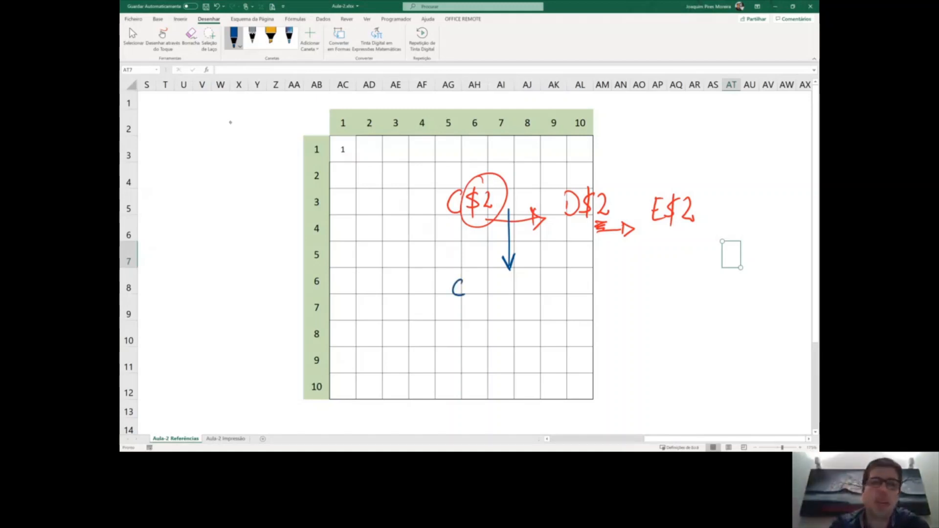
pyautogui.moveTo(473, 270)
pyautogui.mouseDown()
pyautogui.moveTo(472, 310)
pyautogui.moveTo(466, 296)
pyautogui.moveTo(494, 296)
pyautogui.mouseUp()
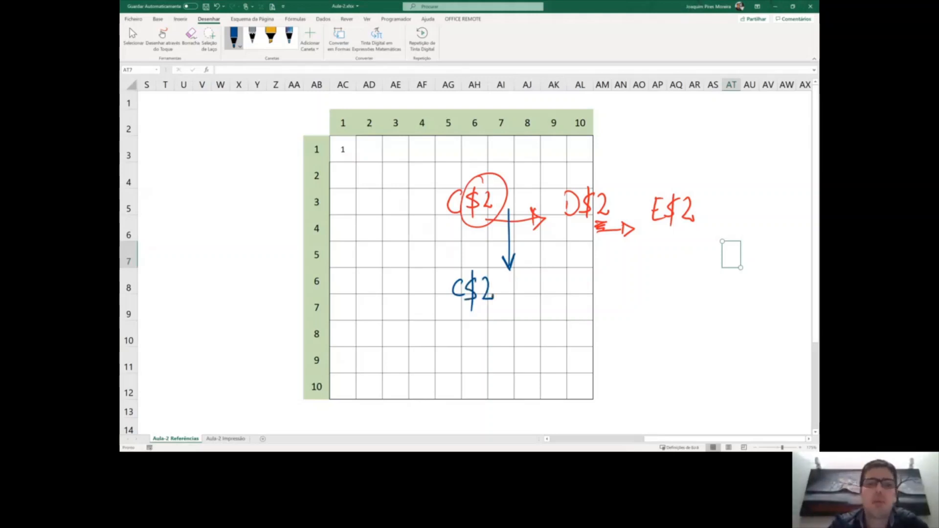
pyautogui.moveTo(462, 324)
pyautogui.mouseDown()
pyautogui.moveTo(463, 340)
pyautogui.moveTo(494, 340)
pyautogui.mouseUp()
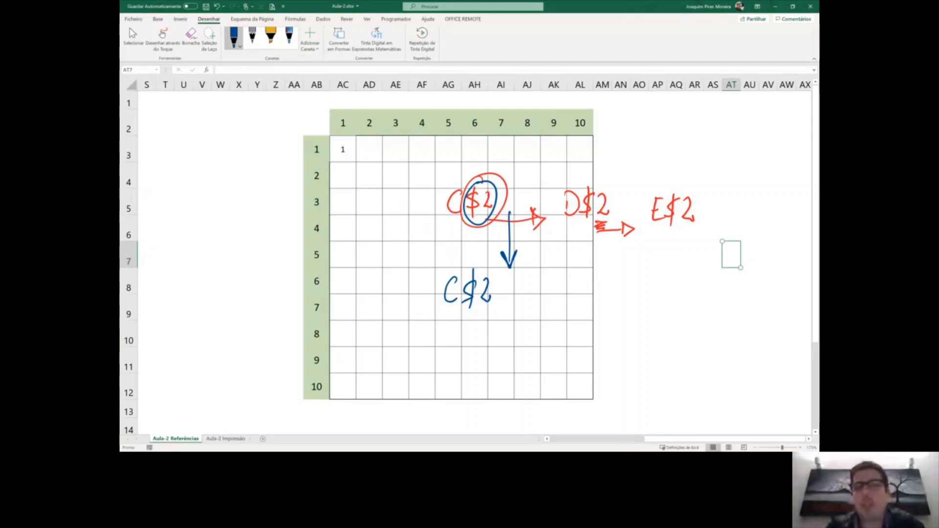
# - Circle the copied $2 in blue and continue the column with two more C$2 references and a short downward arrow
pyautogui.moveTo(484, 260); pyautogui.dragTo(477, 263)
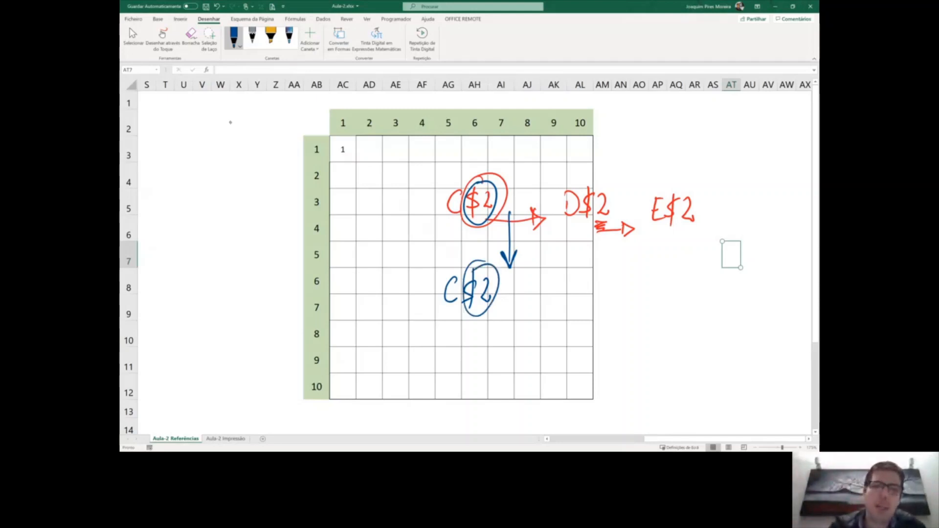
pyautogui.moveTo(456, 333)
pyautogui.mouseDown()
pyautogui.moveTo(455, 351)
pyautogui.moveTo(494, 350)
pyautogui.mouseUp()
pyautogui.moveTo(486, 317)
pyautogui.mouseDown()
pyautogui.moveTo(477, 361)
pyautogui.moveTo(482, 318)
pyautogui.mouseUp()
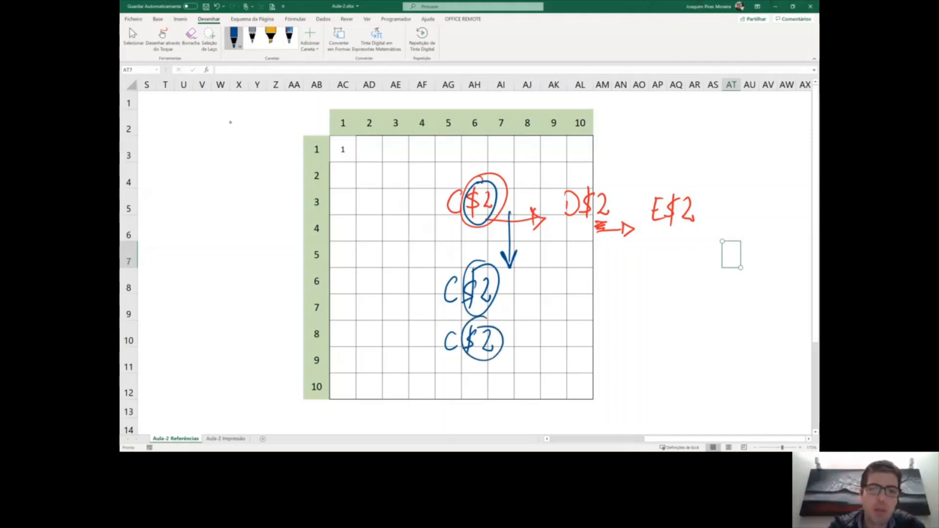
pyautogui.moveTo(455, 374)
pyautogui.mouseDown()
pyautogui.moveTo(457, 391)
pyautogui.moveTo(498, 391)
pyautogui.mouseUp()
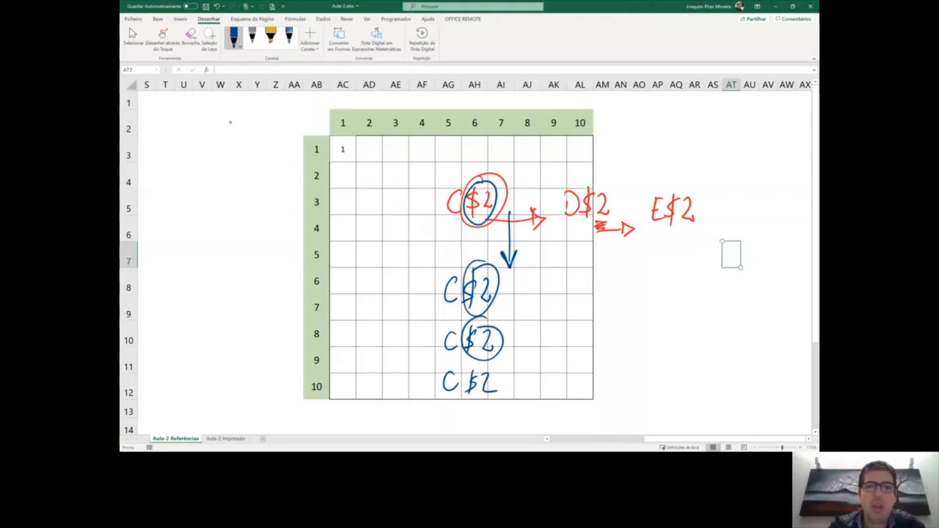
pyautogui.moveTo(450, 240); pyautogui.dragTo(450, 265)
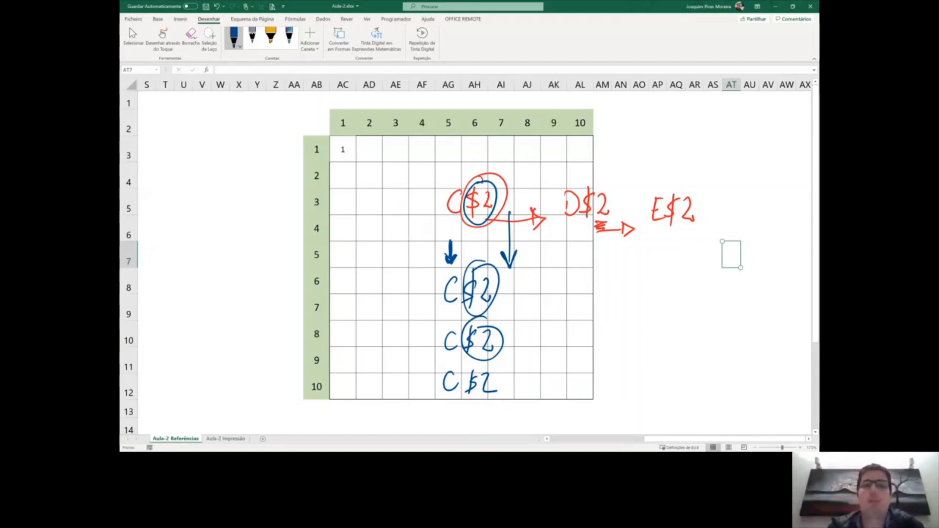
# - Erase all the red and blue handwriting of the C$2 illustration from the sheet
pyautogui.moveTo(450, 202)
pyautogui.mouseDown()
pyautogui.moveTo(490, 201)
pyautogui.moveTo(510, 262)
pyautogui.moveTo(450, 257)
pyautogui.moveTo(451, 381)
pyautogui.moveTo(476, 381)
pyautogui.mouseUp()
pyautogui.hotkey('ctrl', 'z')
pyautogui.hotkey('ctrl', 'z')
pyautogui.hotkey('ctrl', 'z')
pyautogui.moveTo(607, 202)
pyautogui.mouseDown()
pyautogui.moveTo(566, 205)
pyautogui.moveTo(614, 230)
pyautogui.moveTo(672, 210)
pyautogui.moveTo(654, 211)
pyautogui.mouseUp()
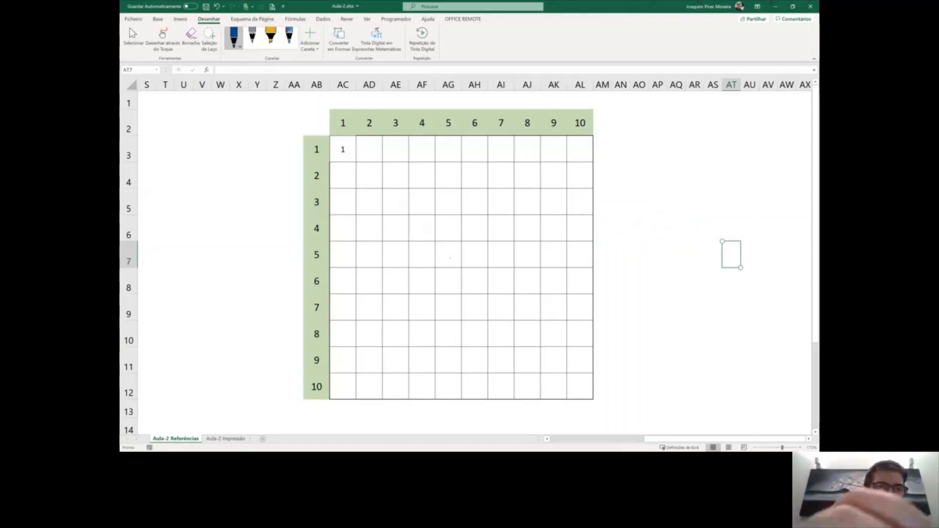
# - In light blue ink, draw an arrow across from a boxed AC3, circle column headers 1 to 7 and box row header 1
pyautogui.click(233, 37)
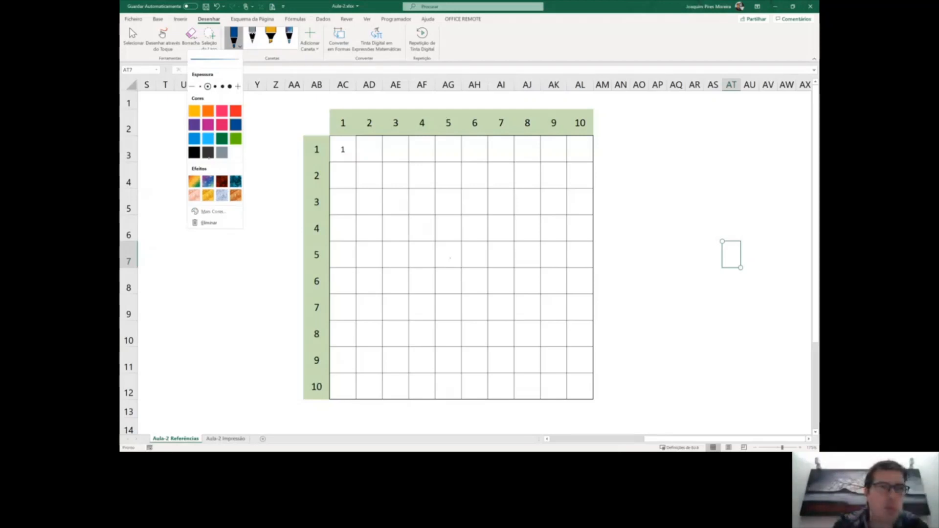
pyautogui.press('Escape')
pyautogui.moveTo(356, 161)
pyautogui.mouseDown()
pyautogui.moveTo(335, 134)
pyautogui.moveTo(347, 133)
pyautogui.moveTo(353, 167)
pyautogui.moveTo(473, 154)
pyautogui.moveTo(468, 164)
pyautogui.mouseUp()
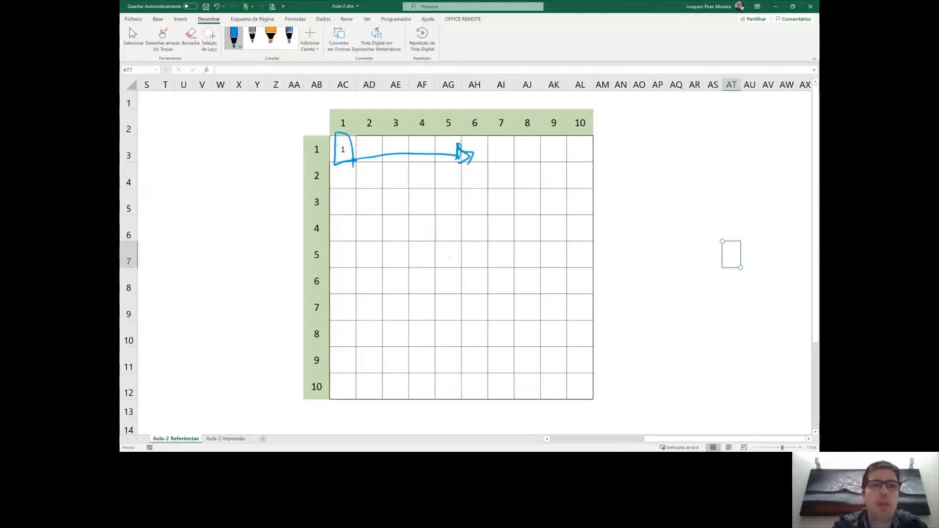
pyautogui.moveTo(348, 113)
pyautogui.mouseDown()
pyautogui.moveTo(342, 139)
pyautogui.moveTo(376, 118)
pyautogui.moveTo(394, 132)
pyautogui.moveTo(497, 133)
pyautogui.mouseUp()
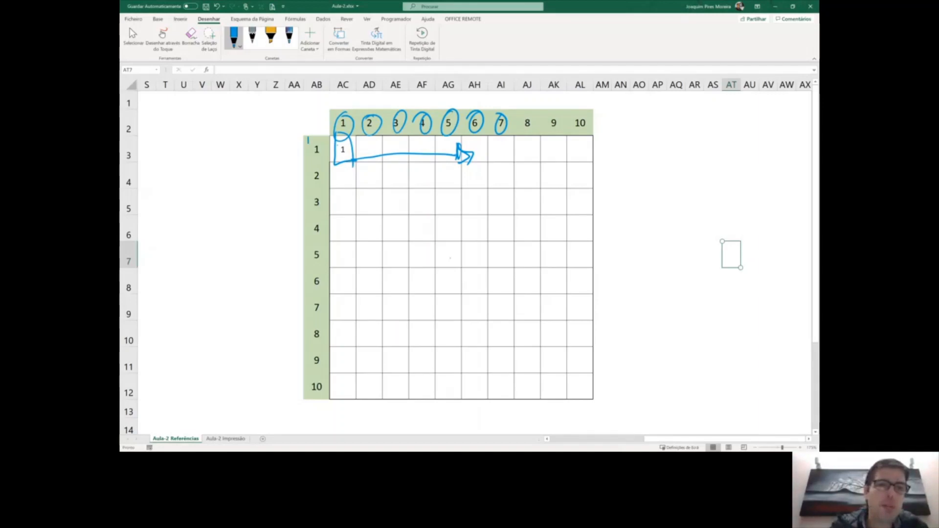
pyautogui.moveTo(308, 139); pyautogui.dragTo(323, 159)
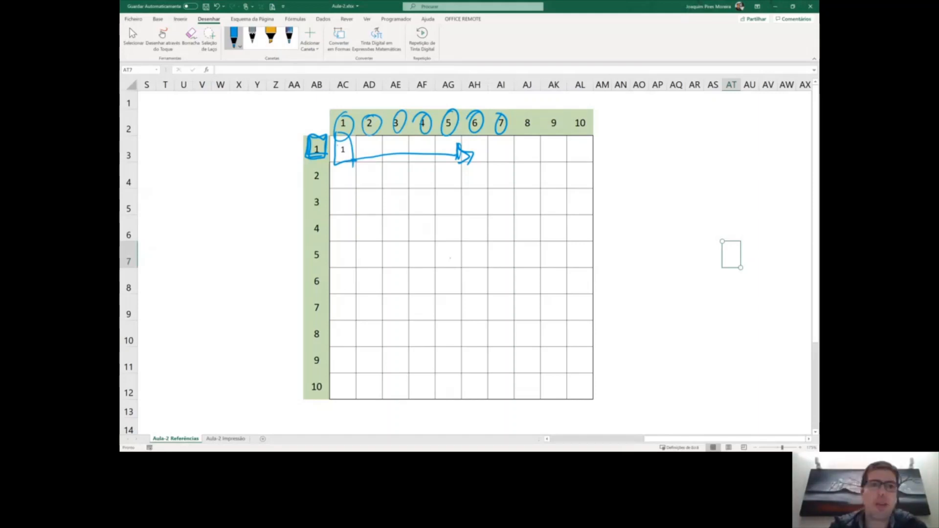
# - Replace the ink box and across arrow at AC3 with a downward arrow, and circle row headers 2, 3 and 4
pyautogui.hotkey('ctrl', 'z')
pyautogui.hotkey('ctrl', 'z')
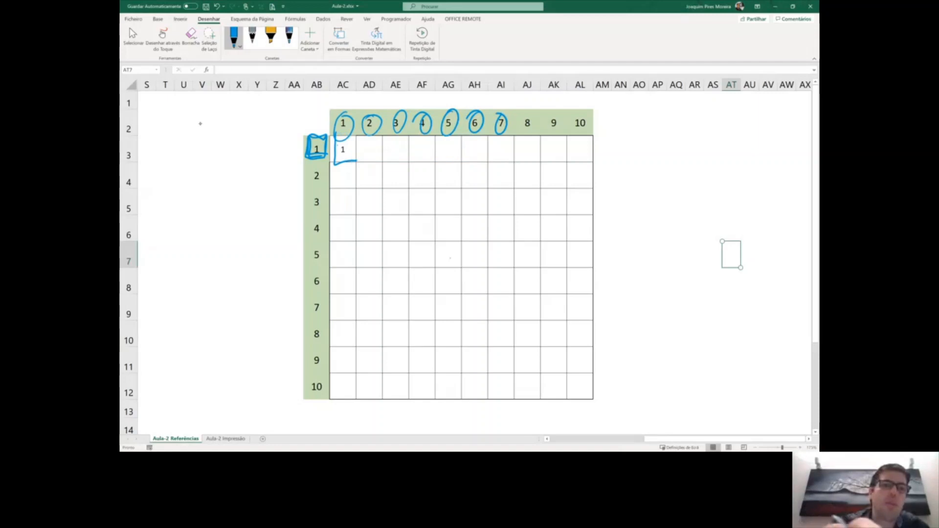
pyautogui.hotkey('ctrl', 'z')
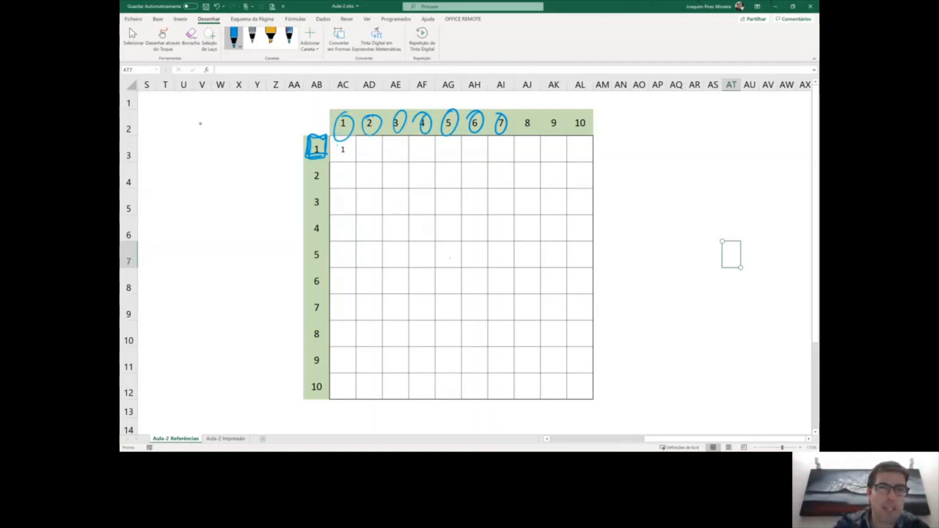
pyautogui.moveTo(356, 162)
pyautogui.mouseDown()
pyautogui.moveTo(355, 258)
pyautogui.moveTo(367, 245)
pyautogui.mouseUp()
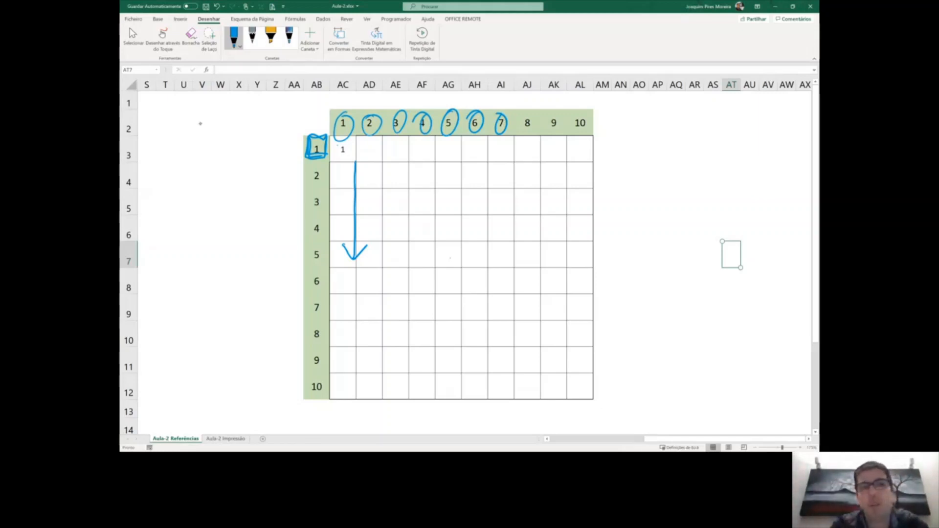
pyautogui.moveTo(319, 167)
pyautogui.mouseDown()
pyautogui.moveTo(325, 190)
pyautogui.moveTo(318, 167)
pyautogui.mouseUp()
pyautogui.moveTo(315, 195)
pyautogui.mouseDown()
pyautogui.moveTo(308, 216)
pyautogui.moveTo(314, 193)
pyautogui.mouseUp()
pyautogui.moveTo(315, 224)
pyautogui.mouseDown()
pyautogui.moveTo(313, 247)
pyautogui.moveTo(319, 223)
pyautogui.mouseUp()
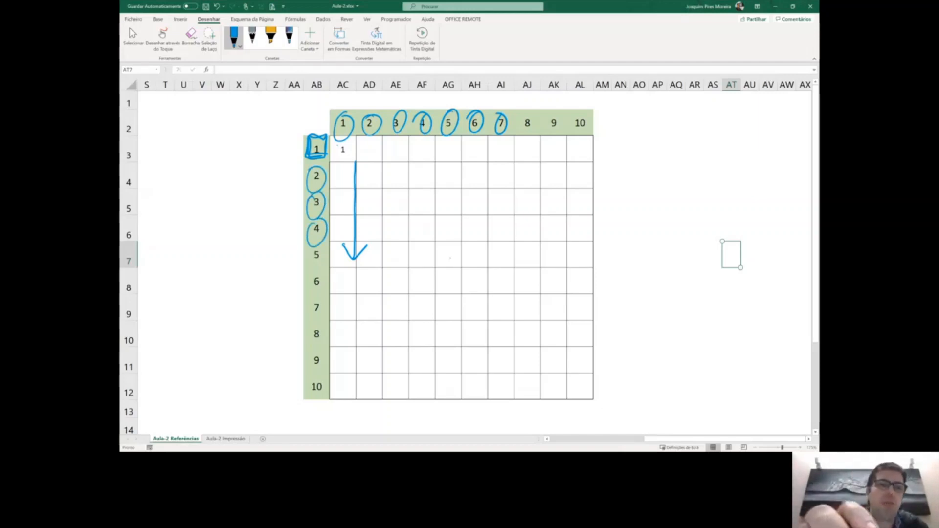
# - Erase all the light blue ink from the row headers, the column headers and the table
pyautogui.moveTo(316, 145); pyautogui.dragTo(317, 240)
pyautogui.moveTo(356, 164); pyautogui.dragTo(355, 256)
pyautogui.moveTo(342, 122); pyautogui.dragTo(501, 123)
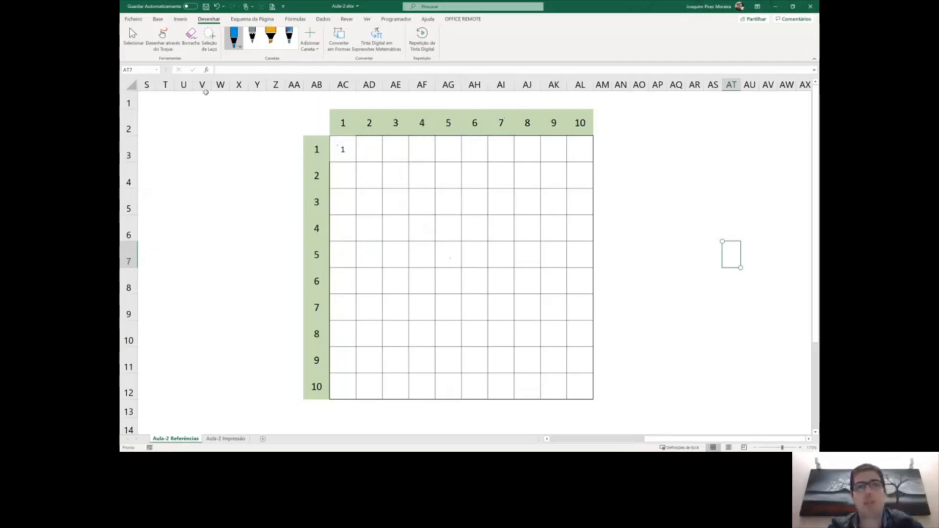
# - Change the formula in AC3 to the fully relative =AB3*AC2
pyautogui.click(342, 149)
pyautogui.doubleClick(342, 149)
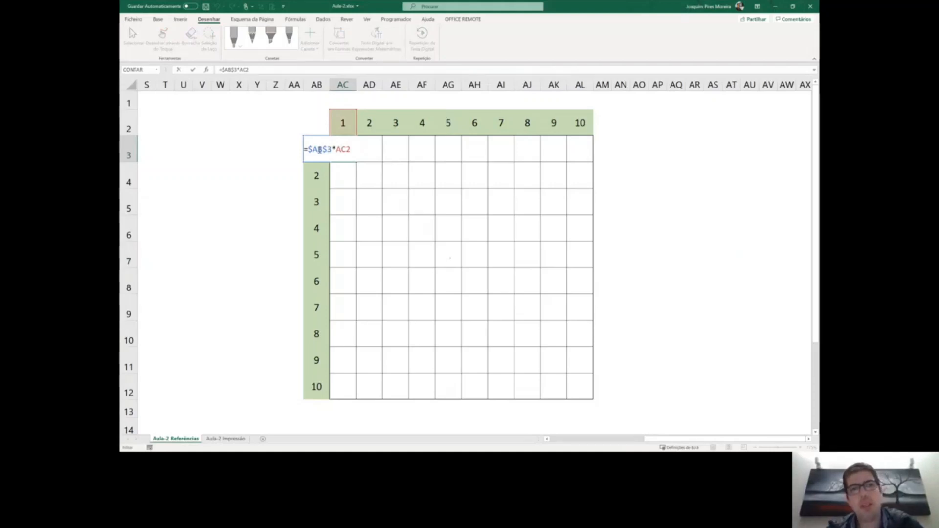
pyautogui.press('F4')
pyautogui.press('F4')
pyautogui.press('F4')
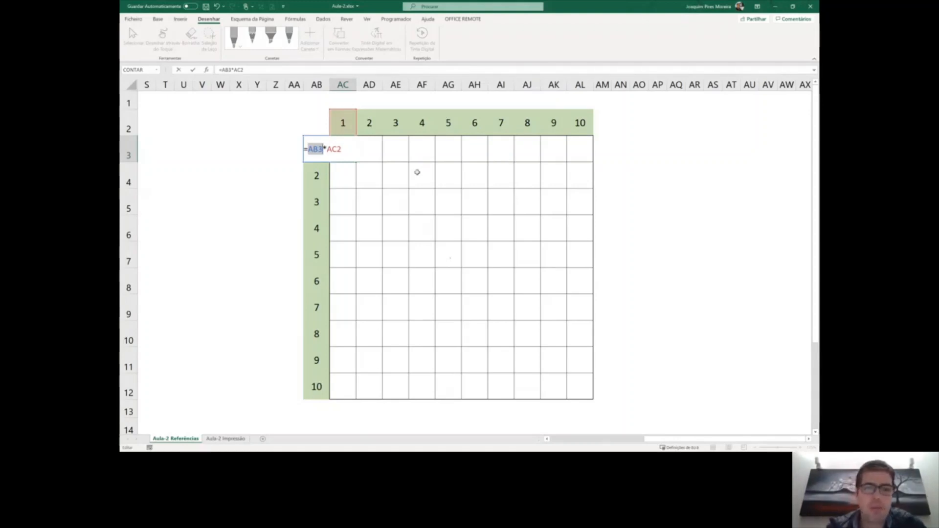
pyautogui.press('Return')
# - Review the formula in AC3 and copy it across row 3 to AE3
pyautogui.click(350, 150)
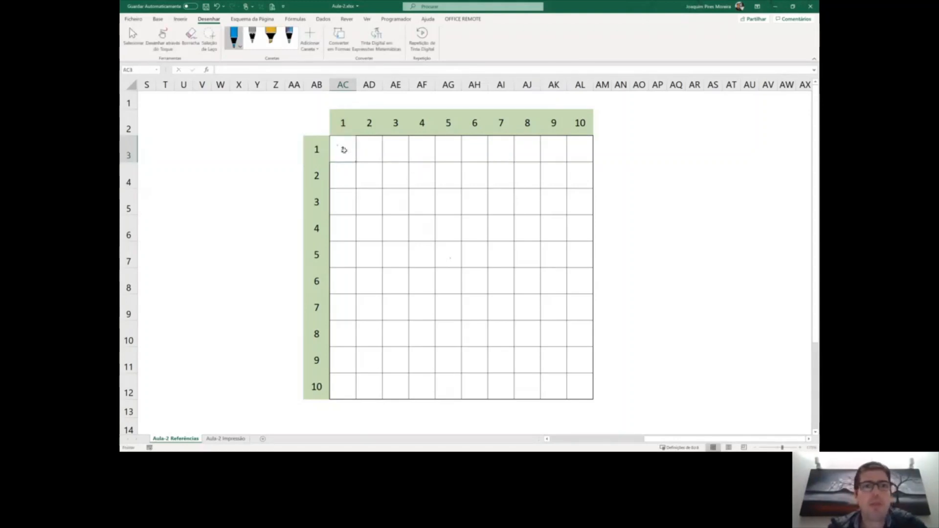
pyautogui.click(271, 72)
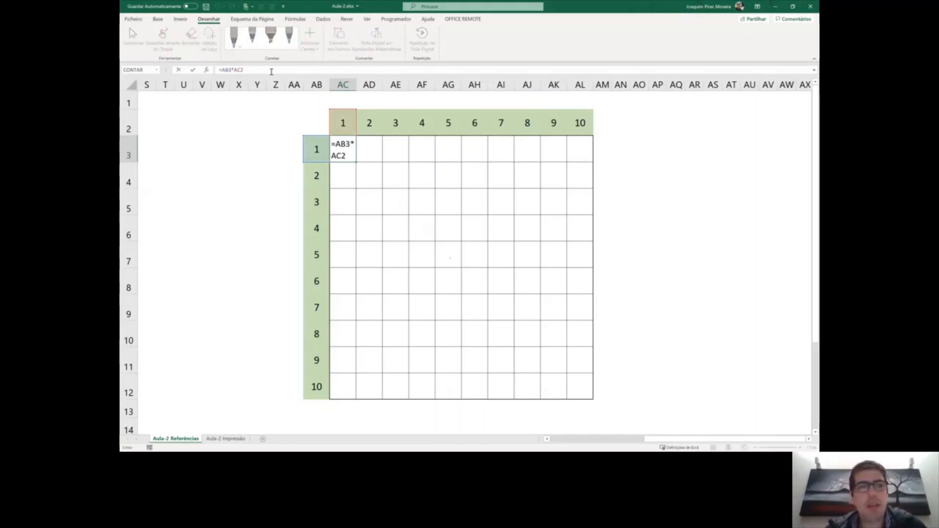
pyautogui.press('Escape')
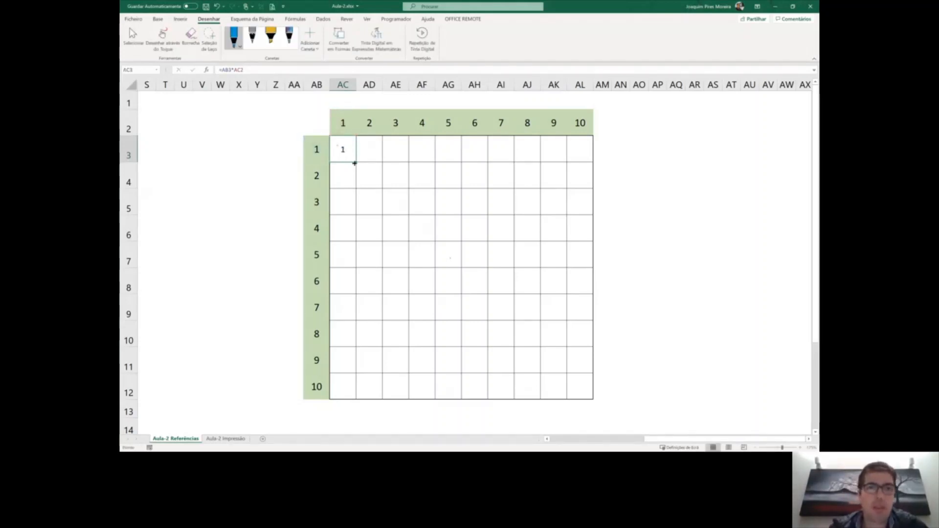
pyautogui.moveTo(354, 163); pyautogui.dragTo(405, 158)
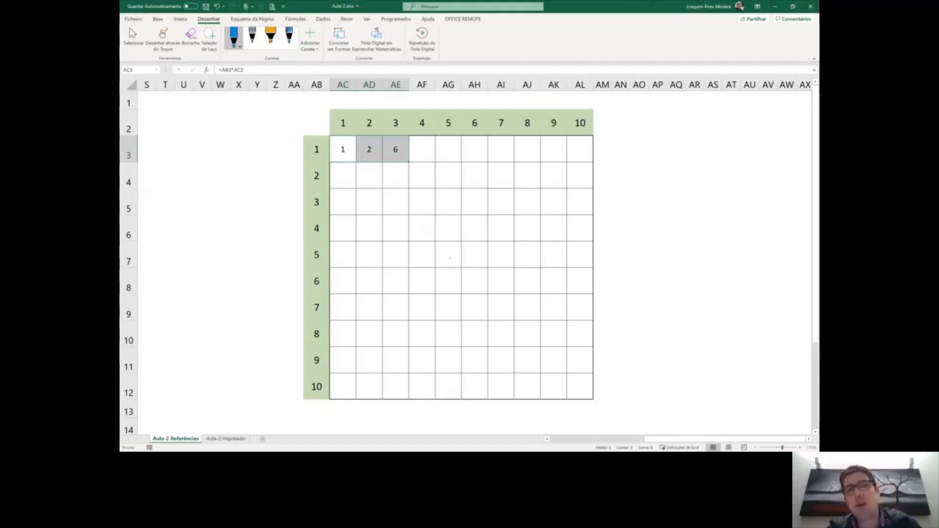
# - Examine which cells the copied formula in AD3 refers to, and box row header 1 in blue ink for comparison
pyautogui.click(369, 149)
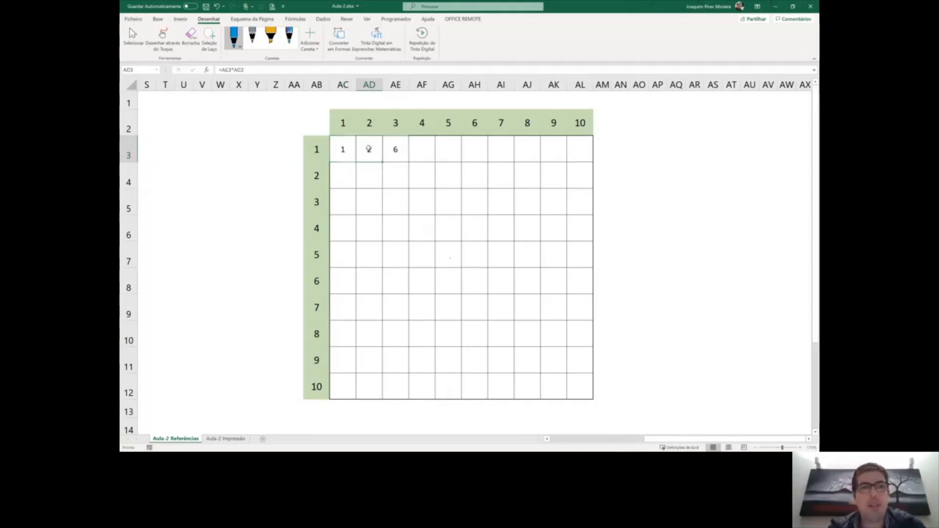
pyautogui.click(399, 69)
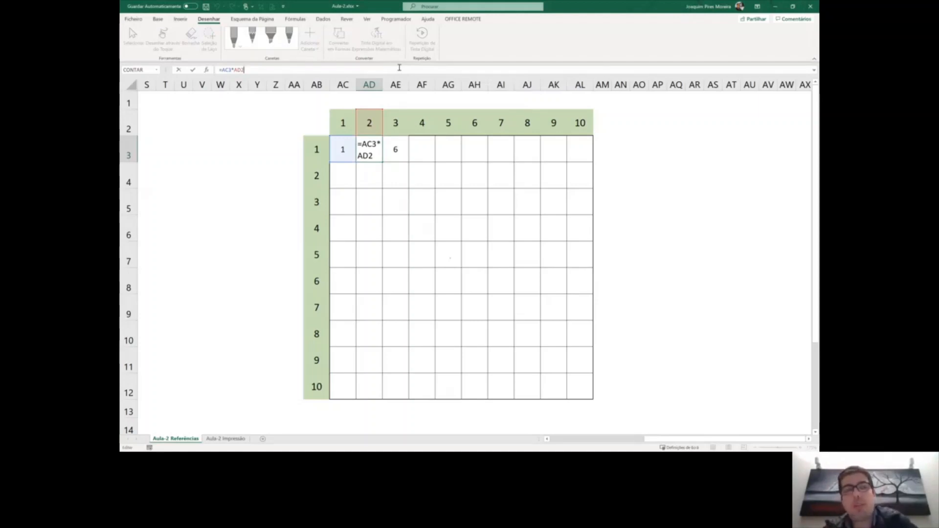
pyautogui.hotkey('ctrl', 'Return')
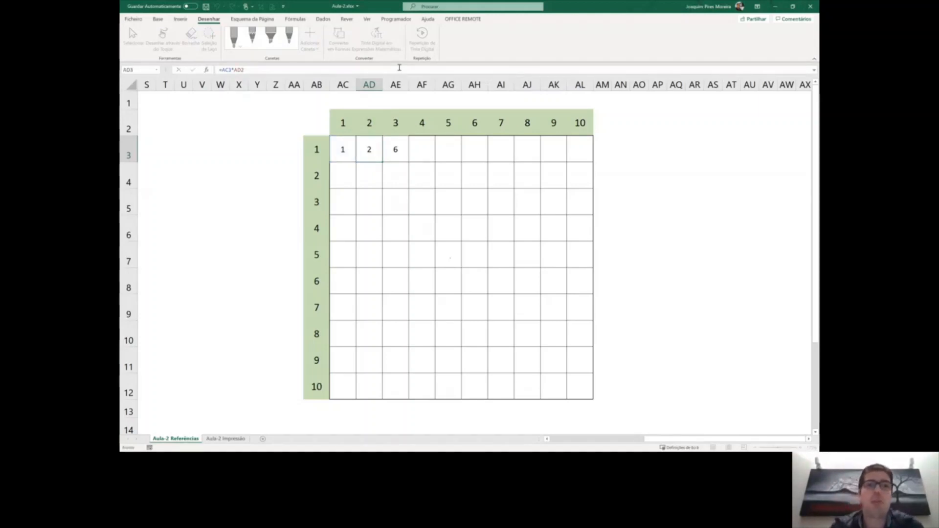
pyautogui.moveTo(308, 135); pyautogui.dragTo(324, 162)
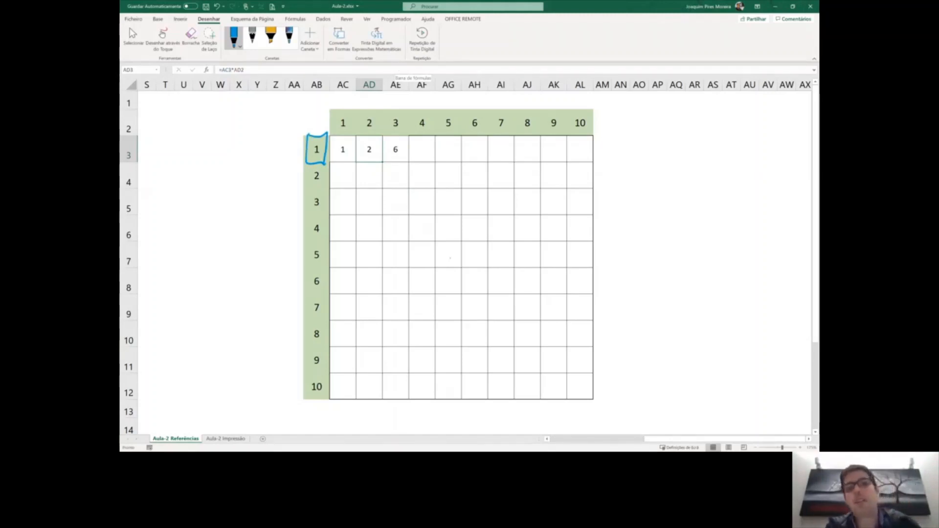
pyautogui.doubleClick(375, 155)
pyautogui.hotkey('ctrl', 'Return')
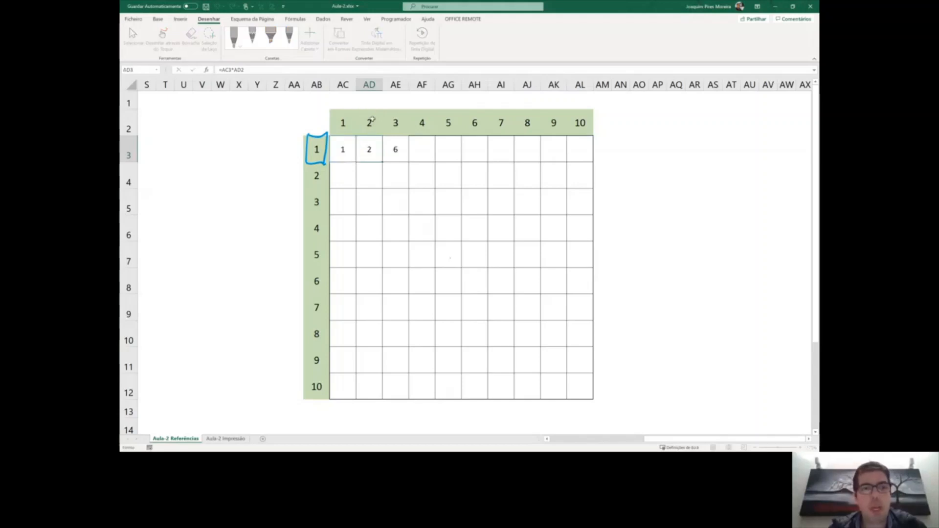
pyautogui.click(380, 70)
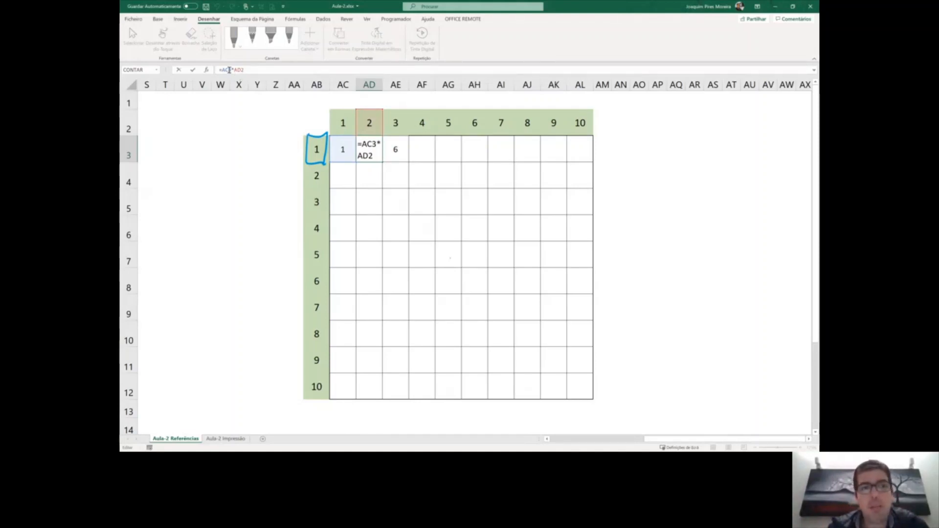
pyautogui.press('Escape')
# - Lock the column of the first reference in AC3 to give =$AB3*AC2, and copy the formula across row 3 to AG3
pyautogui.press('Left')
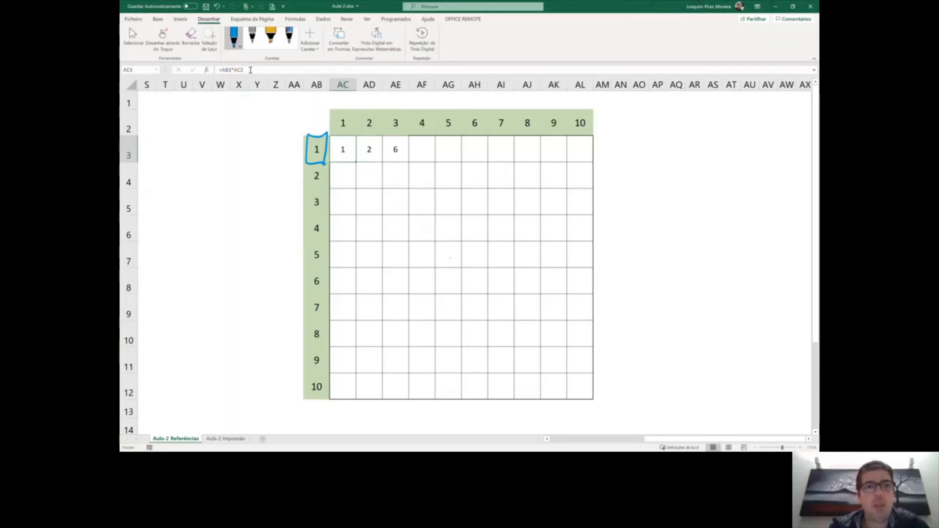
pyautogui.click(250, 70)
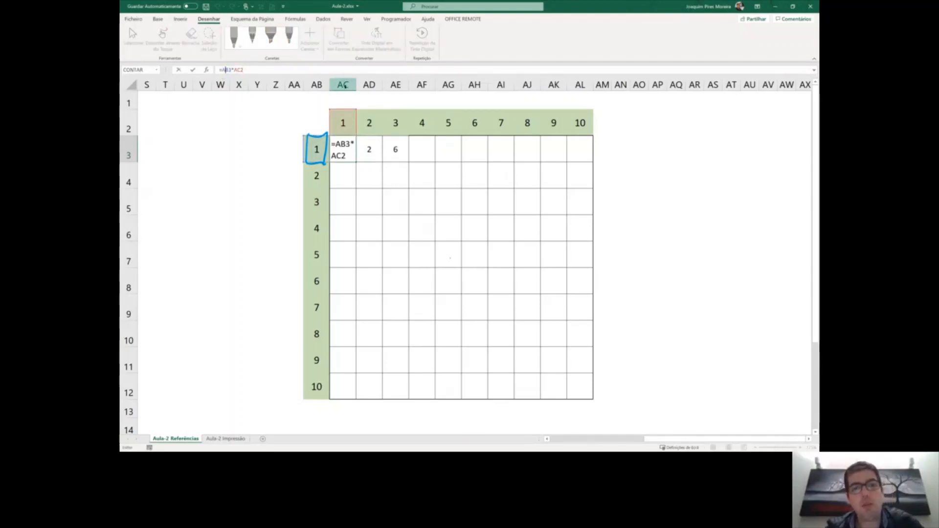
pyautogui.press('F4')
pyautogui.press('F4')
pyautogui.press('F4')
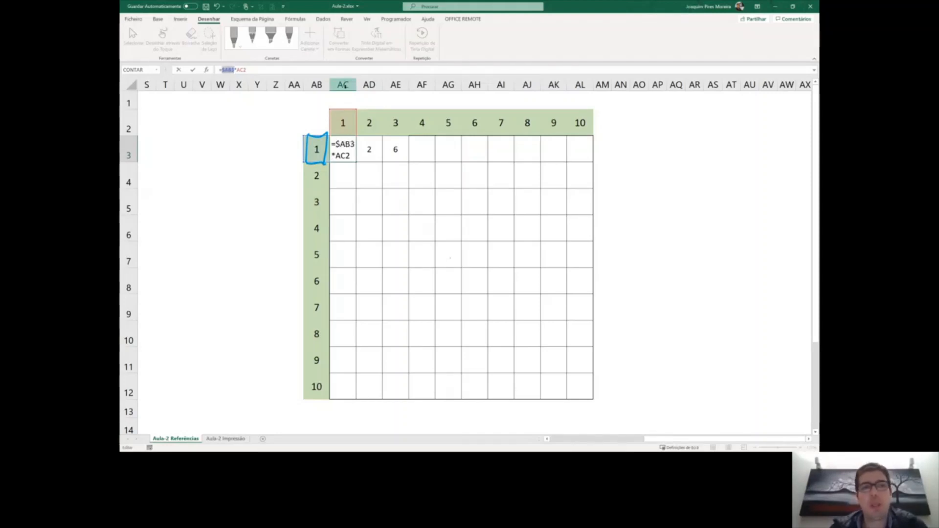
pyautogui.press('Return')
pyautogui.click(343, 155)
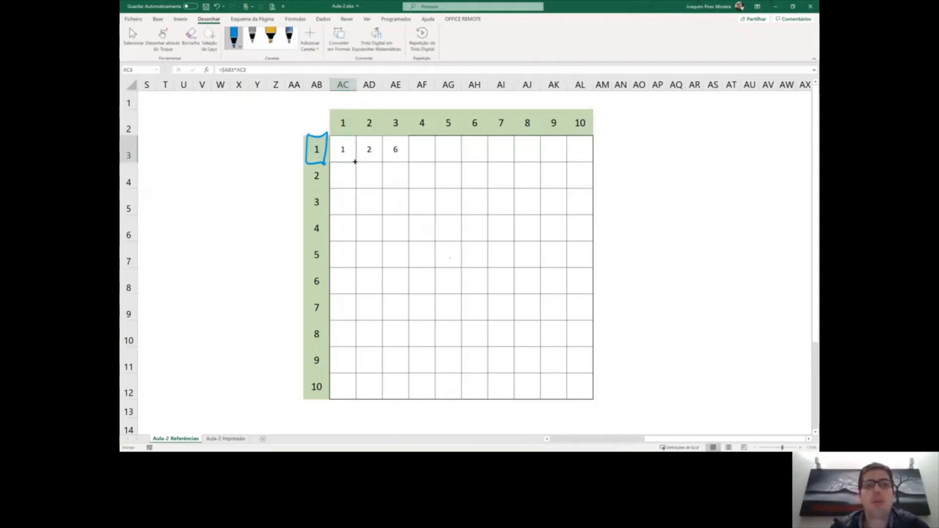
pyautogui.moveTo(356, 162); pyautogui.dragTo(453, 155)
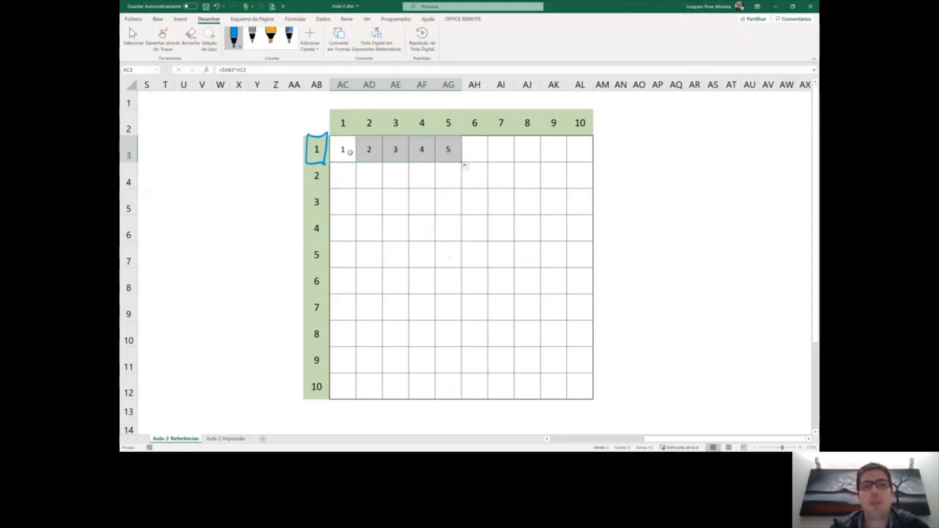
# - Inspect the copied formulas in AD3, AE3, AF3 and AG3 to see which row and column headers each one refers to
pyautogui.click(367, 149)
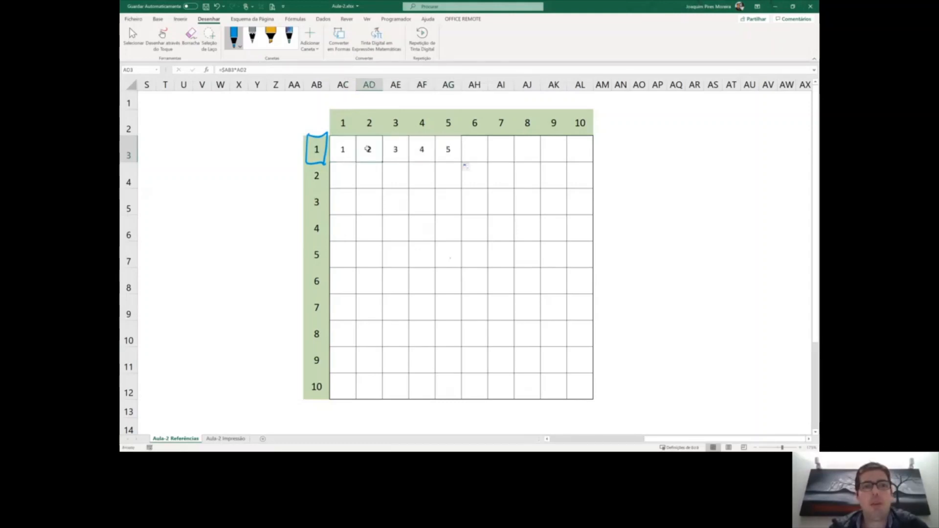
pyautogui.doubleClick(368, 150)
pyautogui.press('Escape')
pyautogui.doubleClick(395, 149)
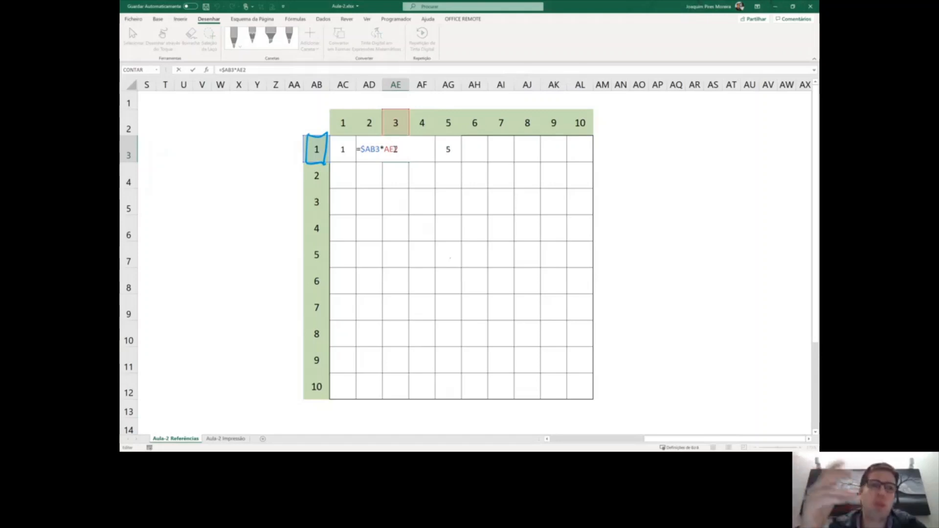
pyautogui.press('Escape')
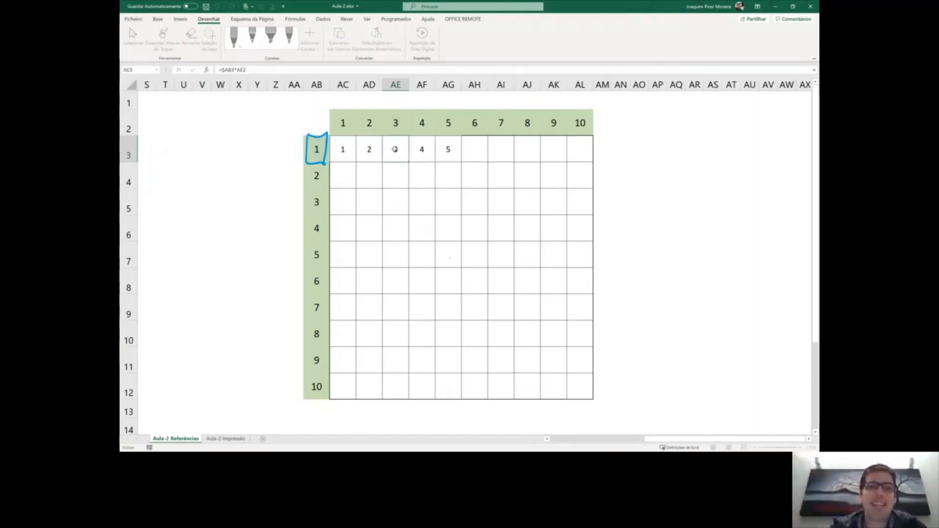
pyautogui.doubleClick(425, 150)
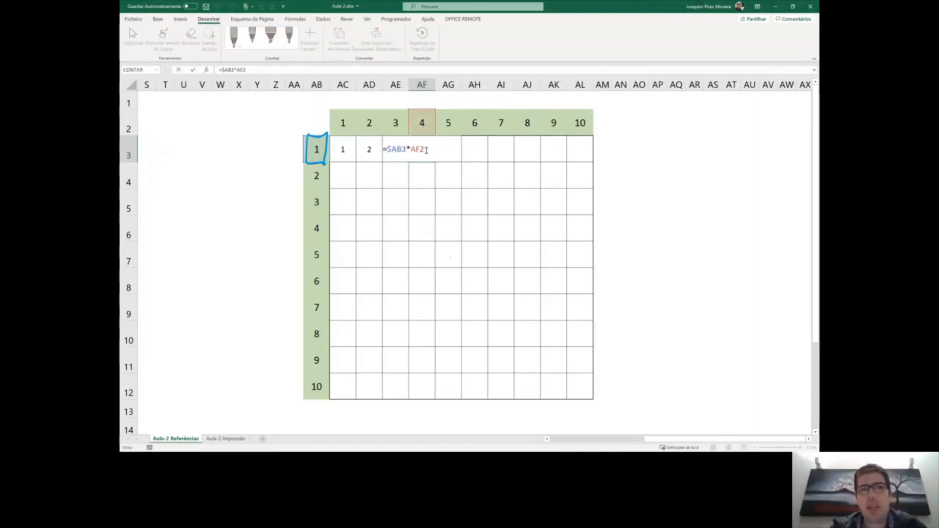
pyautogui.press('Escape')
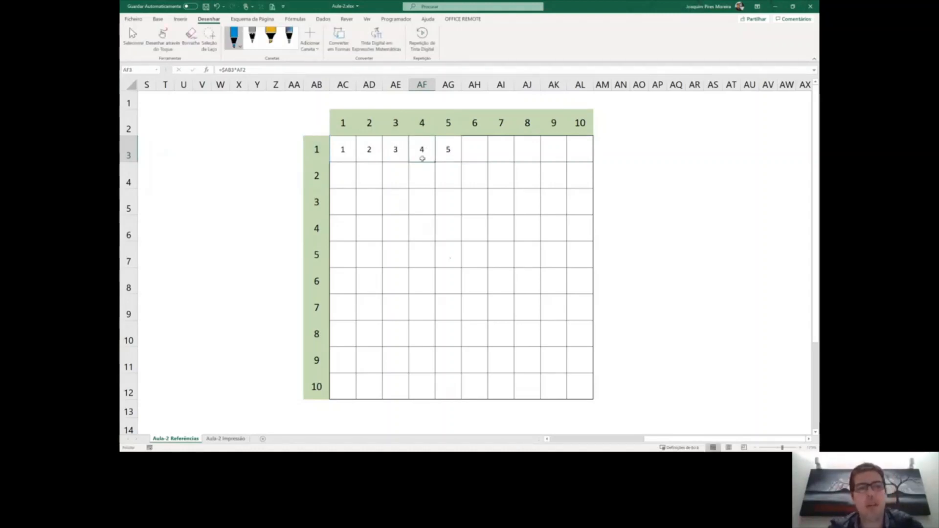
pyautogui.press('F2')
pyautogui.press('Escape')
pyautogui.press('Right')
pyautogui.press('F2')
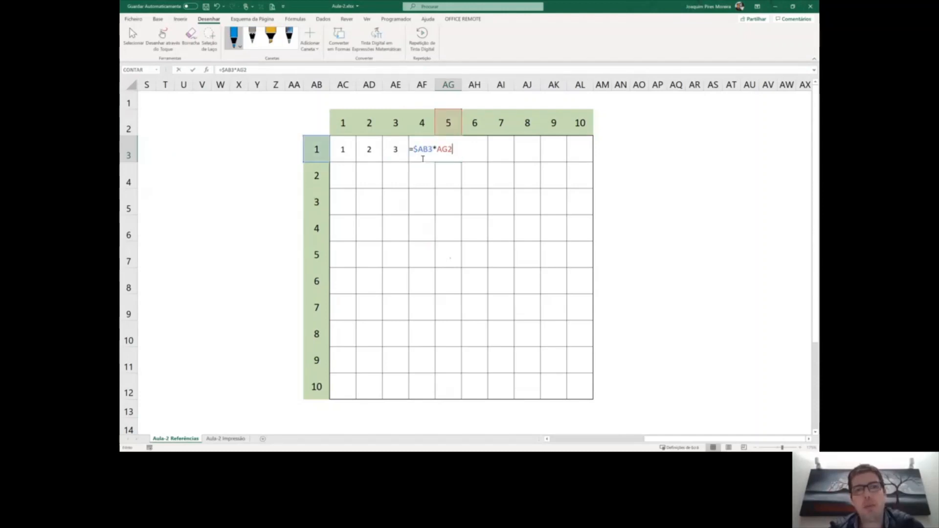
pyautogui.press('Escape')
# - Extend the row 3 formula from AG3 across to AL3, under column header 10
pyautogui.moveTo(461, 162); pyautogui.dragTo(594, 151)
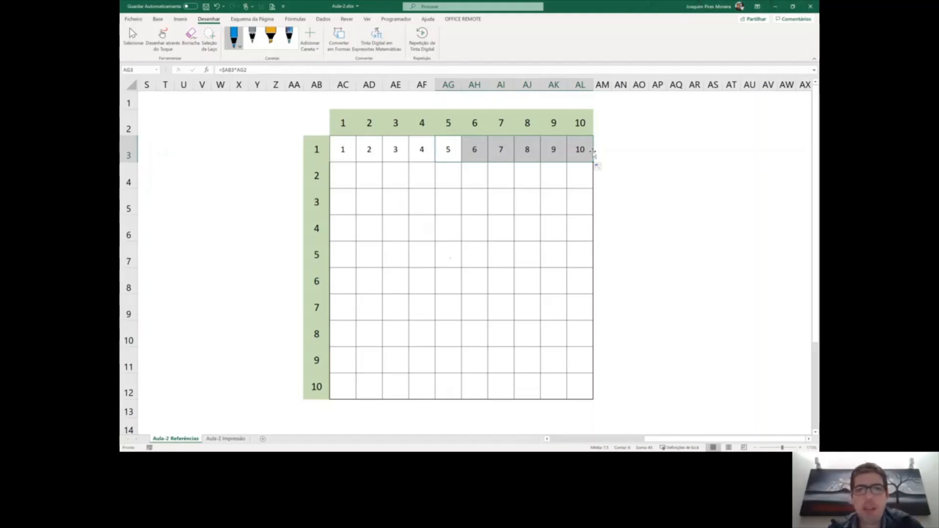
# - Copy the formula in AC3 down to AC6 and check the cell references in AC5
pyautogui.click(348, 155)
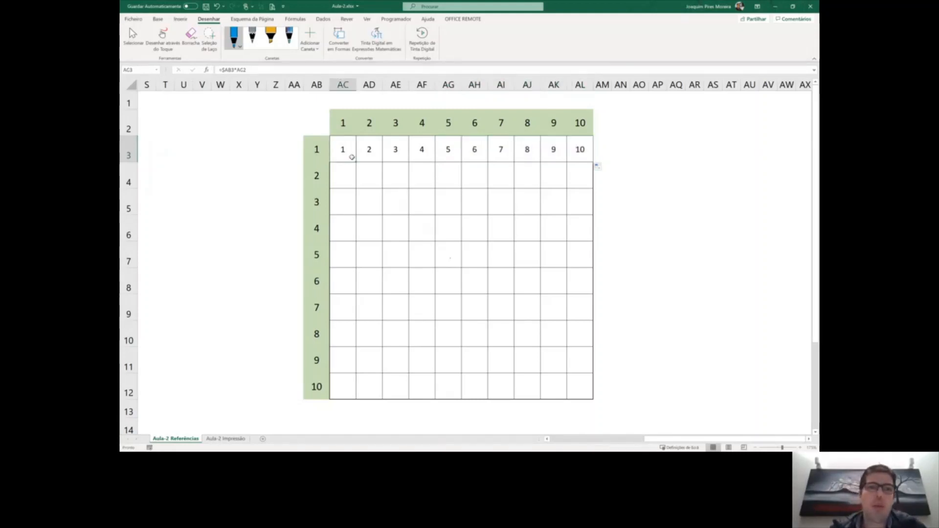
pyautogui.moveTo(357, 163); pyautogui.dragTo(351, 236)
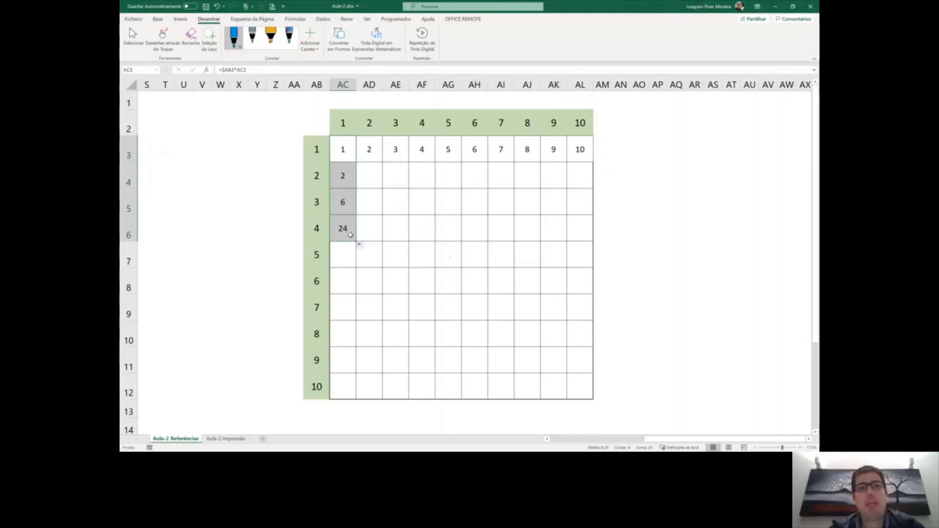
pyautogui.doubleClick(350, 206)
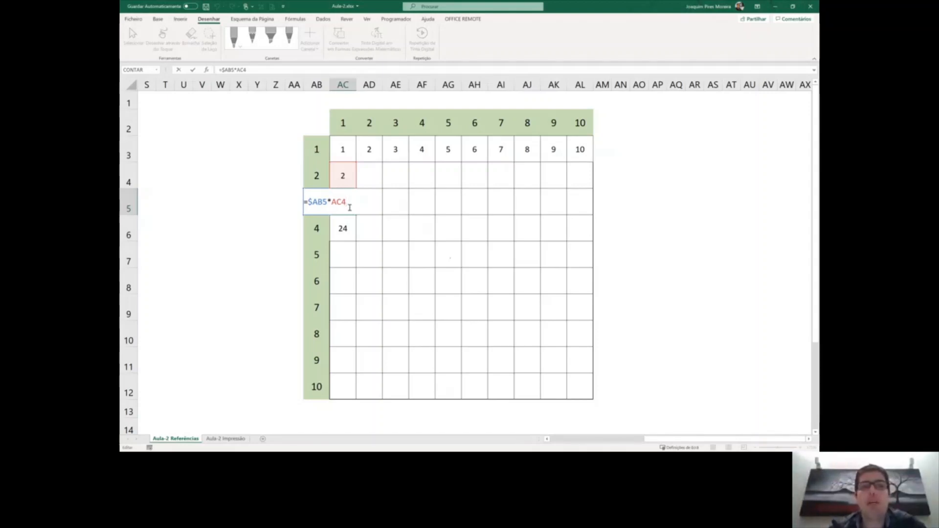
pyautogui.press('Escape')
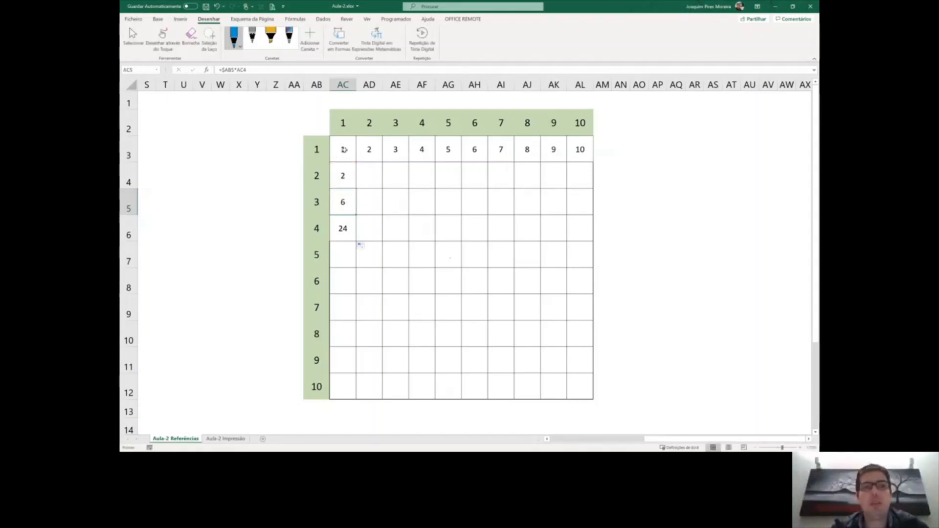
# - Lock the row of the second reference in AC3 so that its formula is =$AB3*AC$2
pyautogui.doubleClick(348, 149)
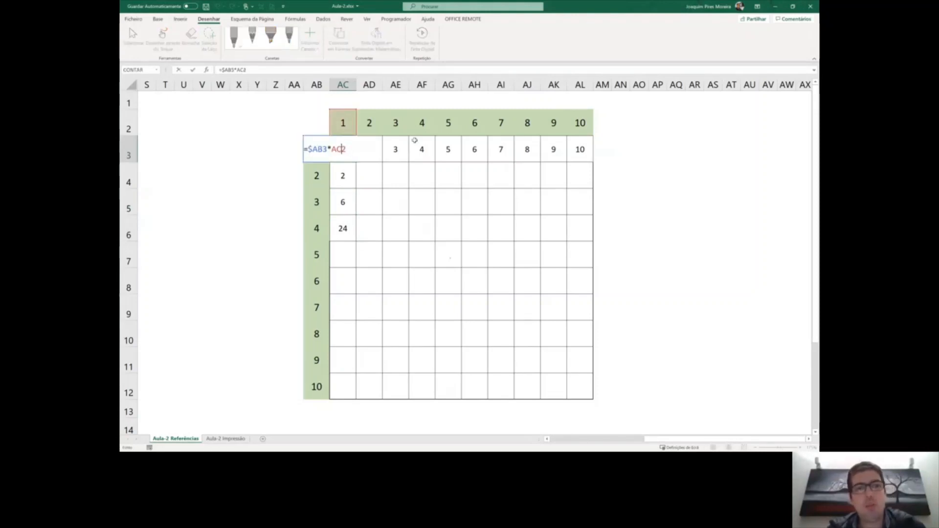
pyautogui.press('F4')
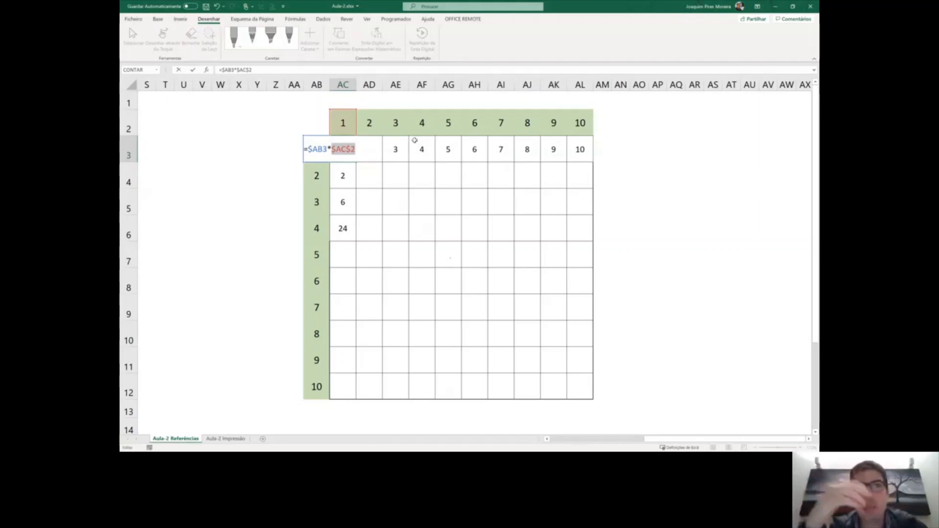
pyautogui.press('F4')
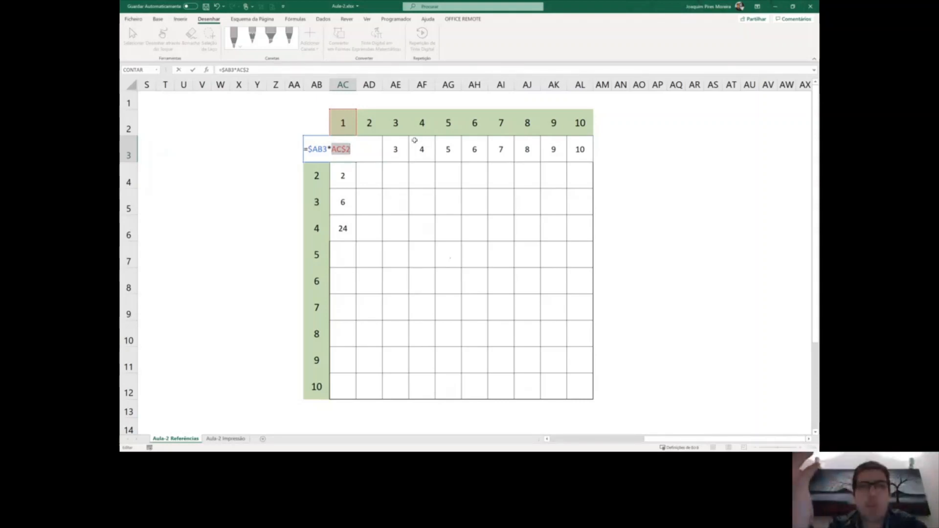
pyautogui.press('F4')
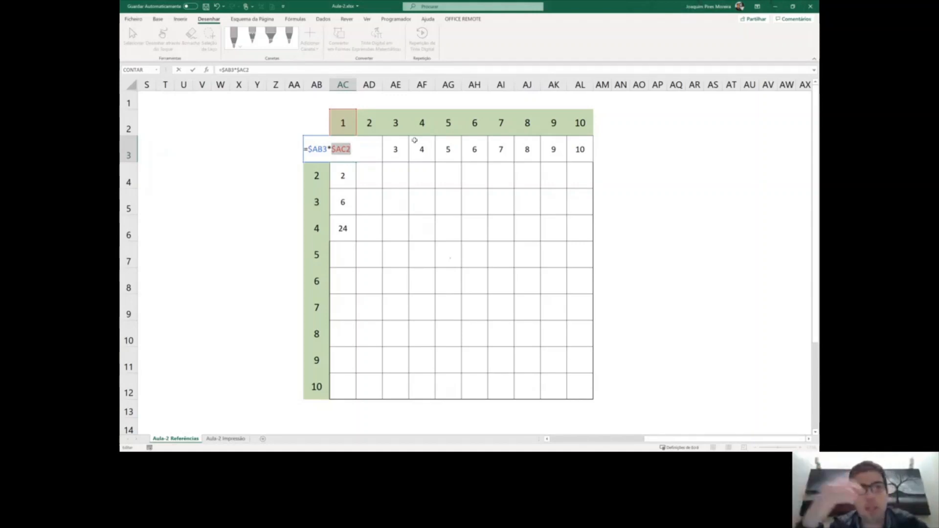
pyautogui.press('F4')
pyautogui.press('F4')
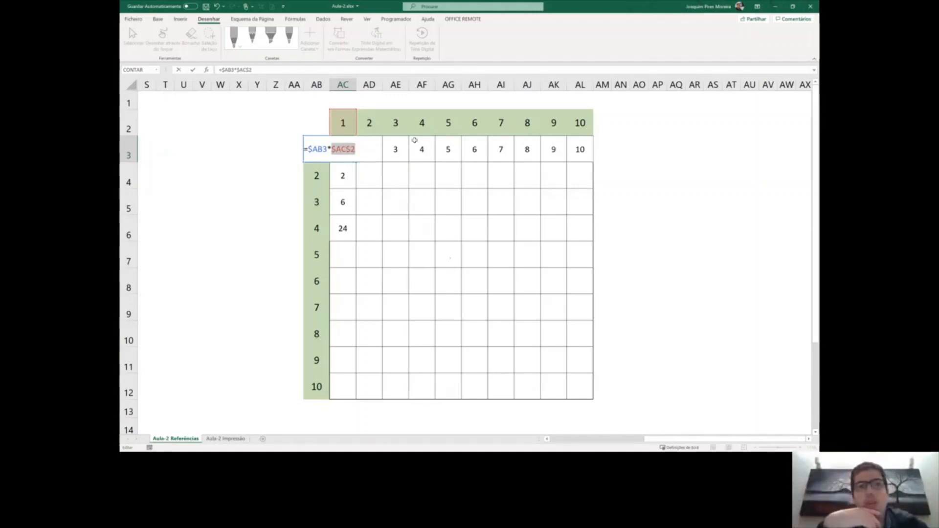
pyautogui.press('F4')
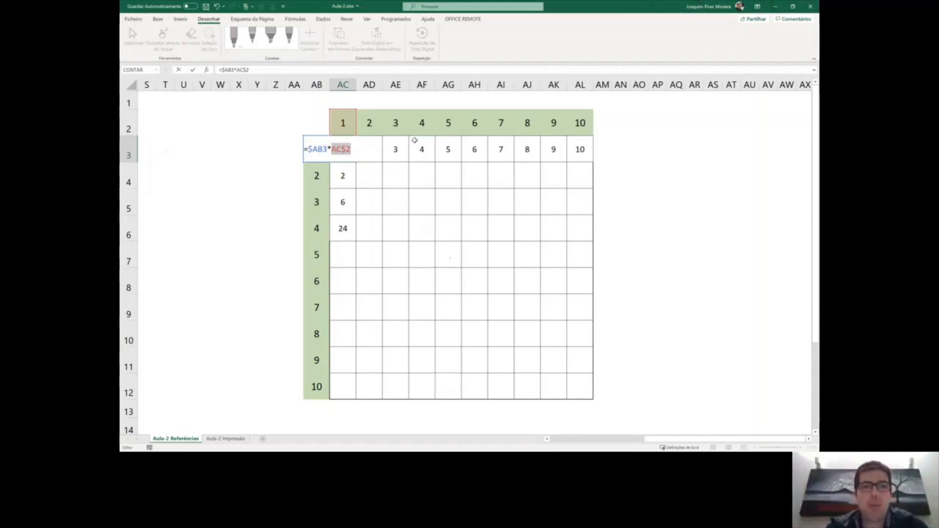
pyautogui.press('Return')
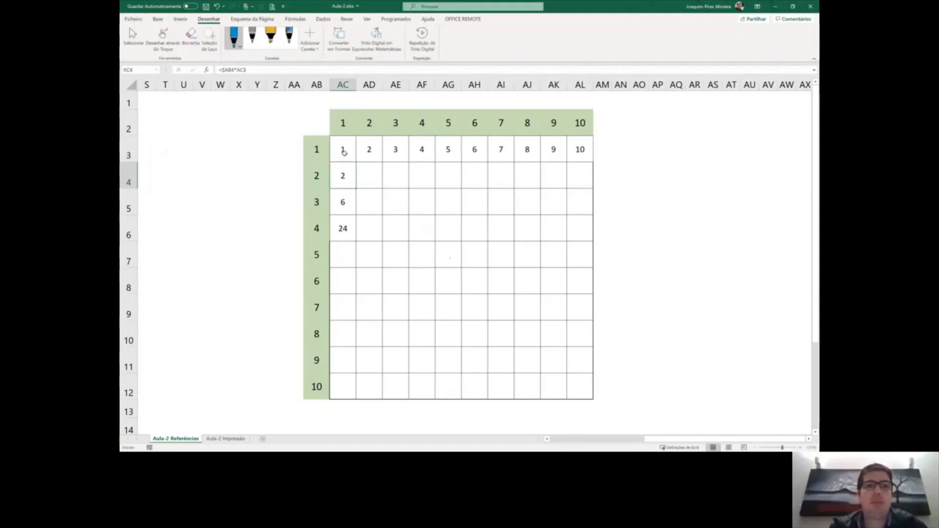
# - Copy the formula in AC3 across the entire table grid, AC3 to AL12
pyautogui.click(346, 150)
pyautogui.moveTo(357, 164)
pyautogui.mouseDown()
pyautogui.moveTo(489, 152)
pyautogui.moveTo(588, 155)
pyautogui.moveTo(570, 391)
pyautogui.mouseUp()
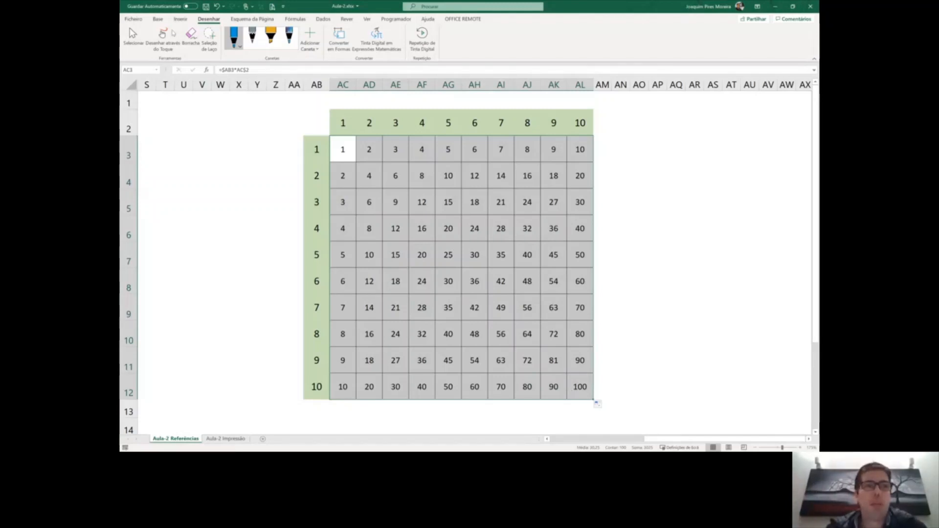
# - Add a conditional formatting rule that shades values up to 20 in AC3:AL12 grey
pyautogui.click(158, 19)
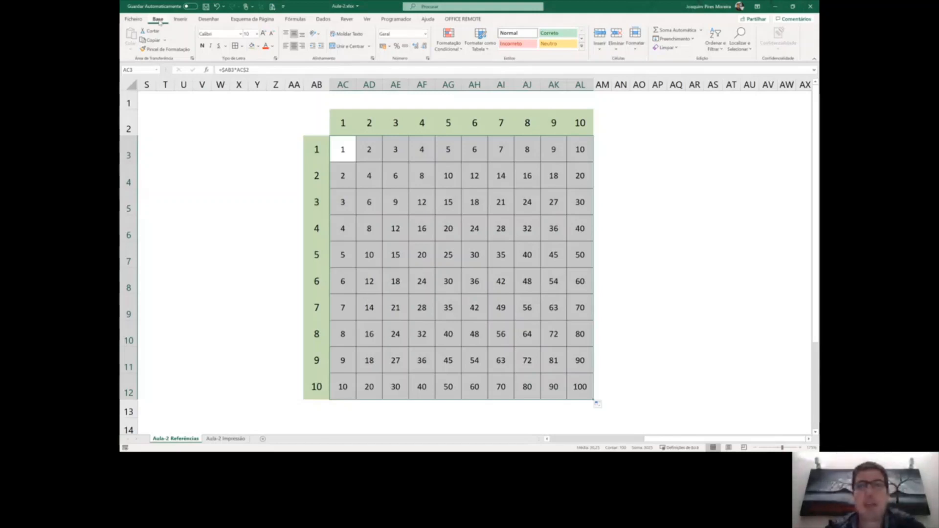
pyautogui.click(448, 47)
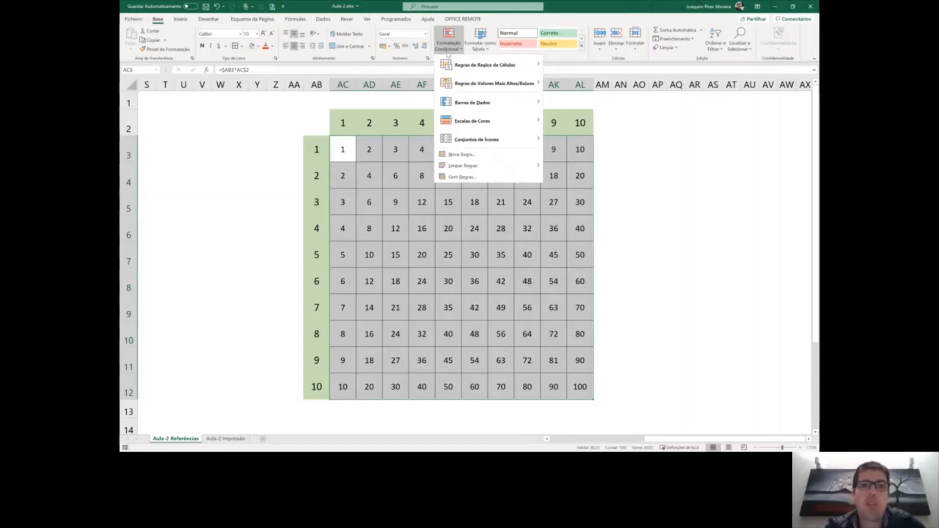
pyautogui.click(469, 160)
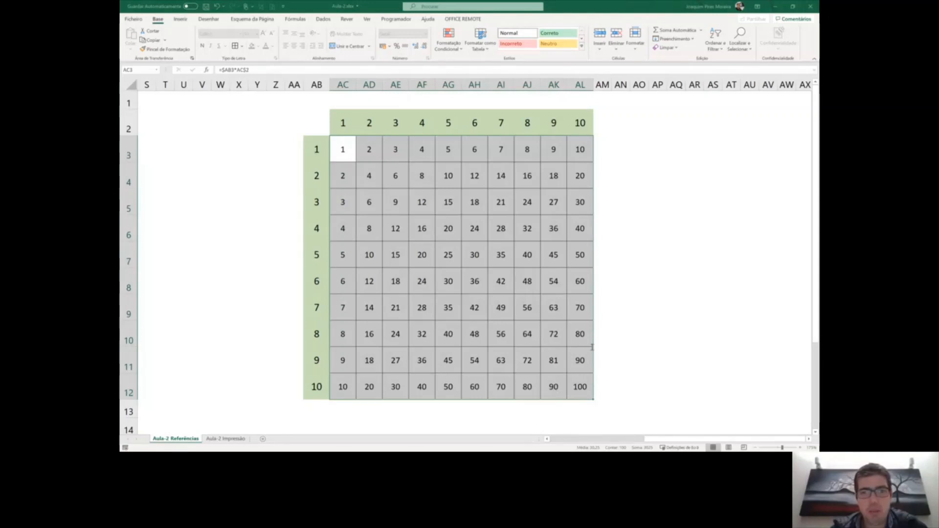
pyautogui.press('Delete')
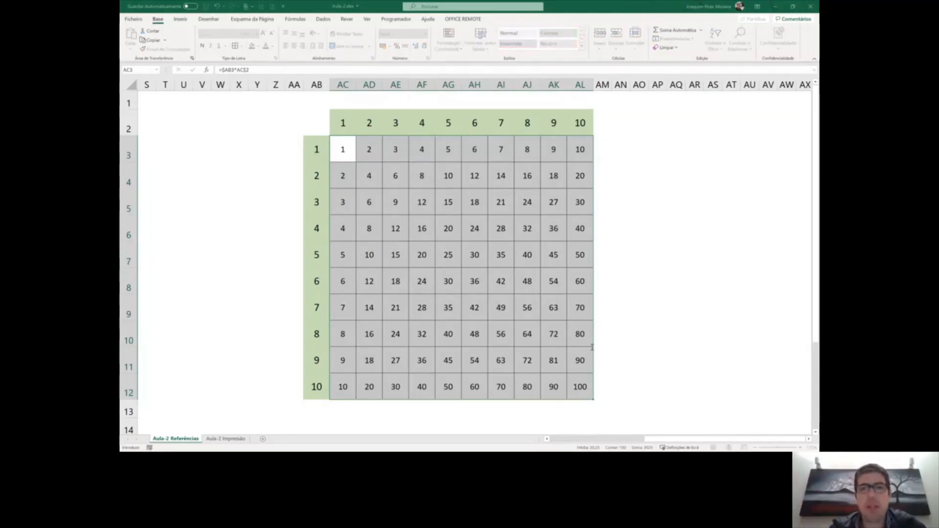
pyautogui.press('Escape')
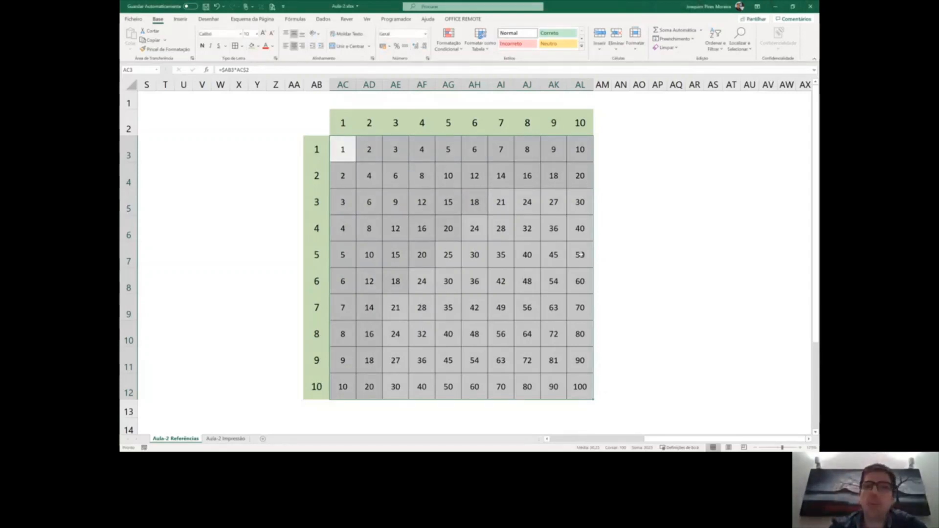
# - Add a conditional formatting rule to AC3:AL12 that shades values from 21 to 60 light yellow
pyautogui.click(558, 239)
pyautogui.moveTo(350, 154); pyautogui.dragTo(577, 385)
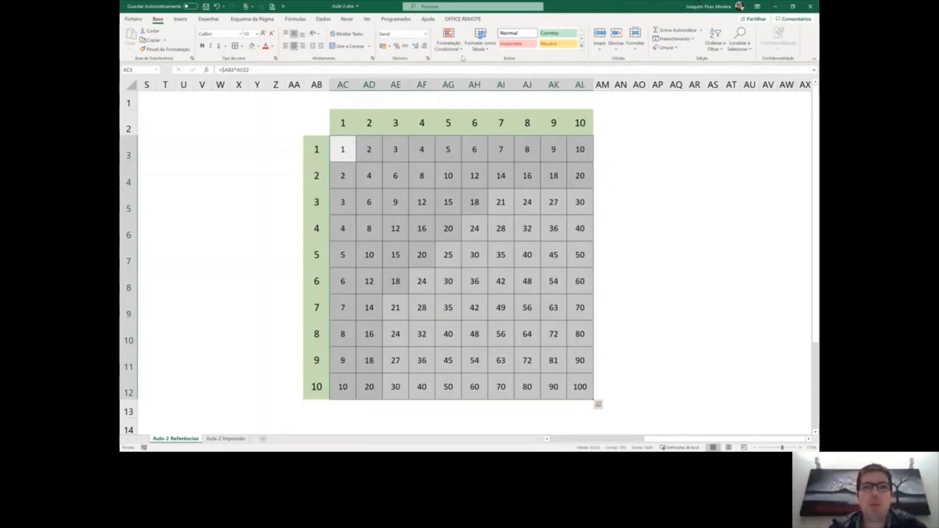
pyautogui.click(452, 51)
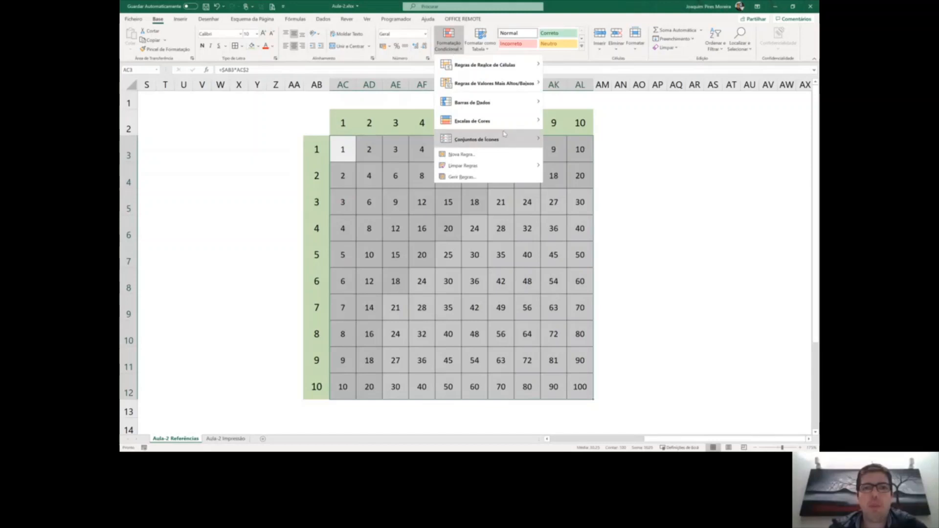
pyautogui.click(474, 154)
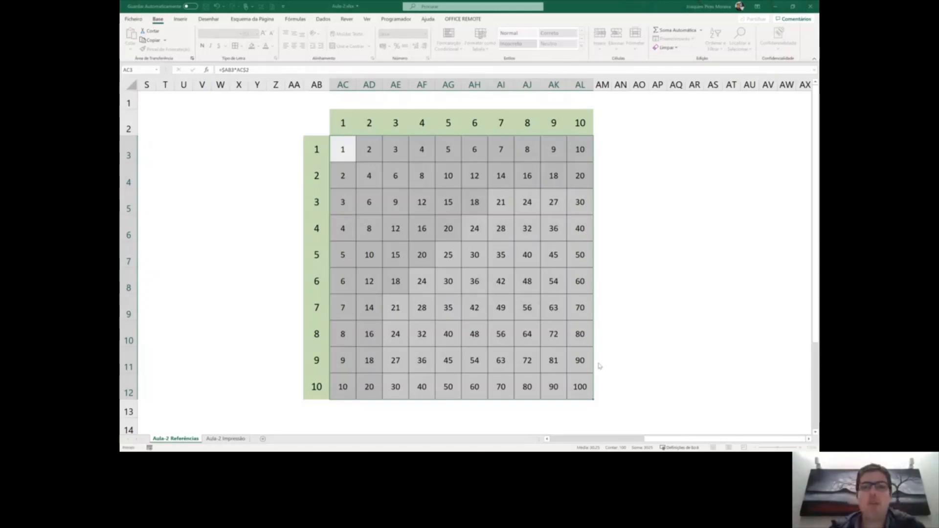
pyautogui.click(608, 409)
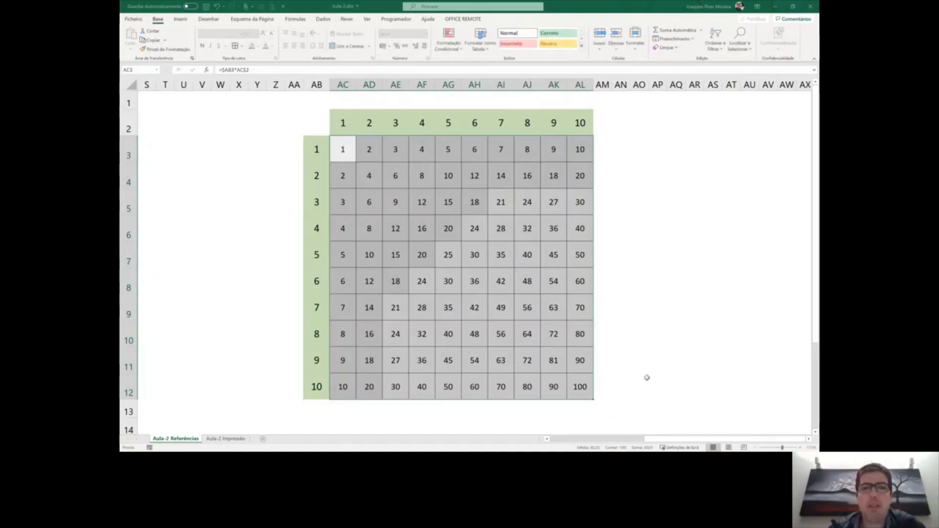
pyautogui.click(646, 377)
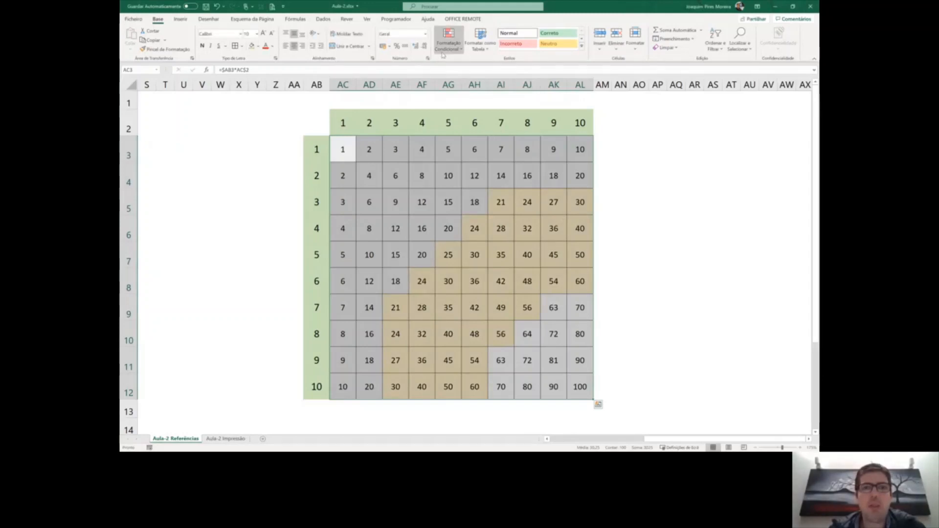
# - Add a conditional formatting rule to AC3:AL12 that shades values above 60 light red
pyautogui.click(448, 39)
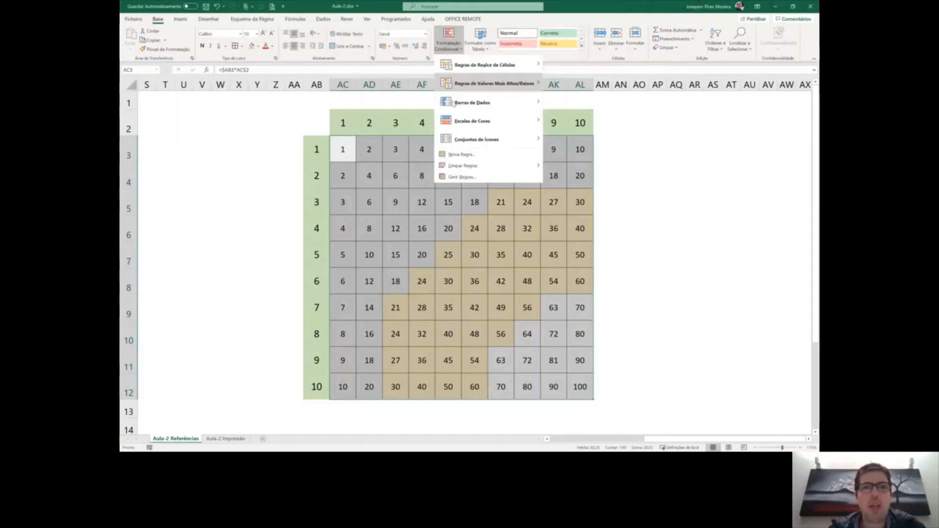
pyautogui.click(478, 155)
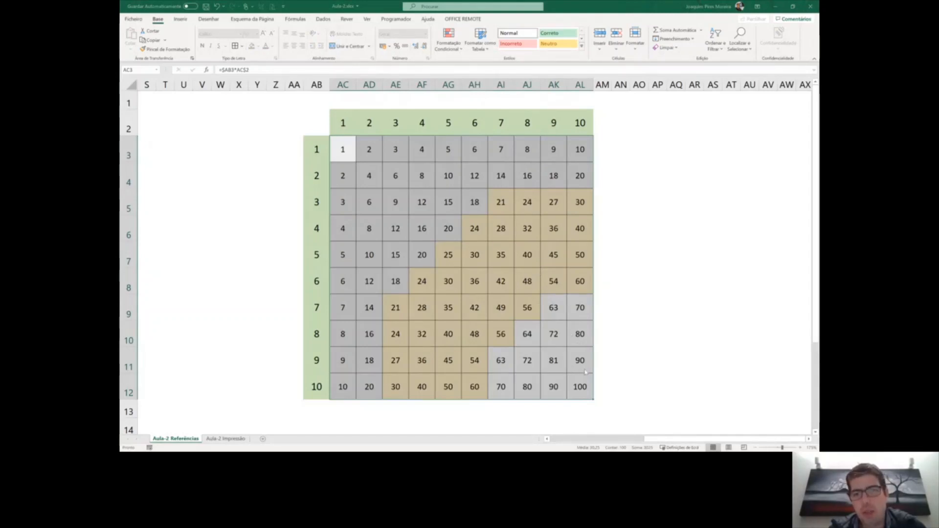
pyautogui.click(612, 330)
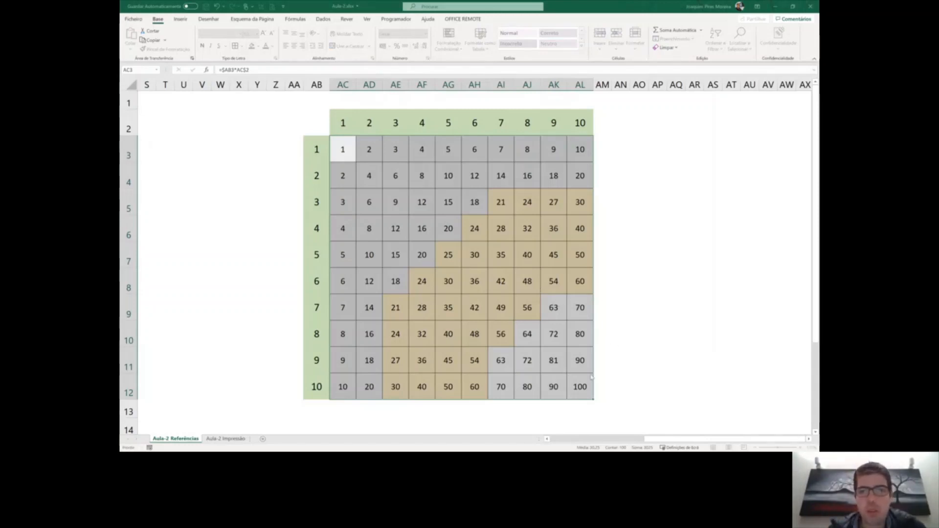
pyautogui.click(623, 405)
pyautogui.click(625, 375)
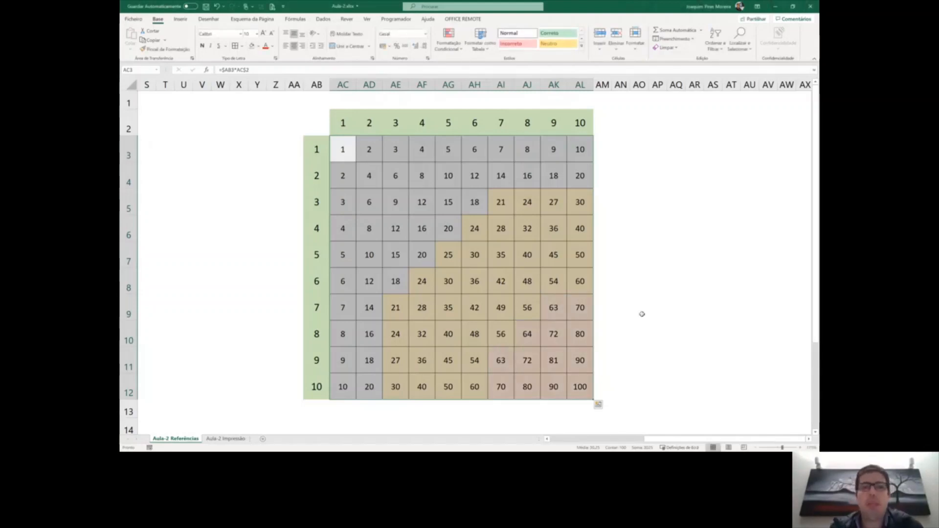
# - Compare the colour-coded table with the original one in D3:M12 and check the formula in M12
pyautogui.click(657, 228)
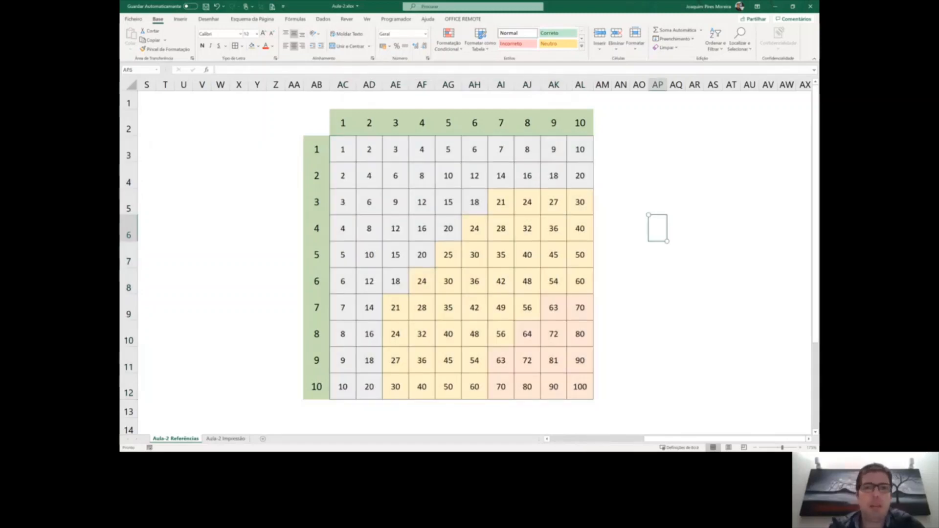
pyautogui.hscroll(-10, 474, 263)
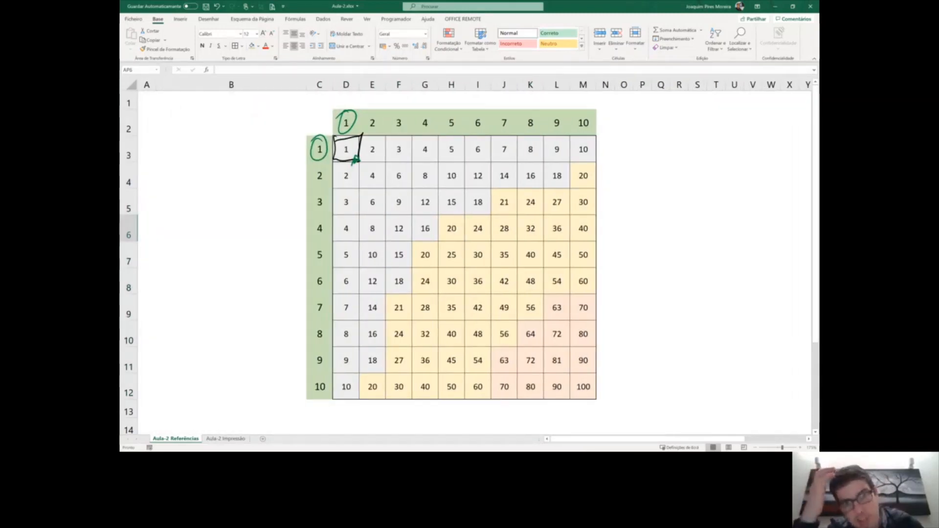
pyautogui.click(583, 387)
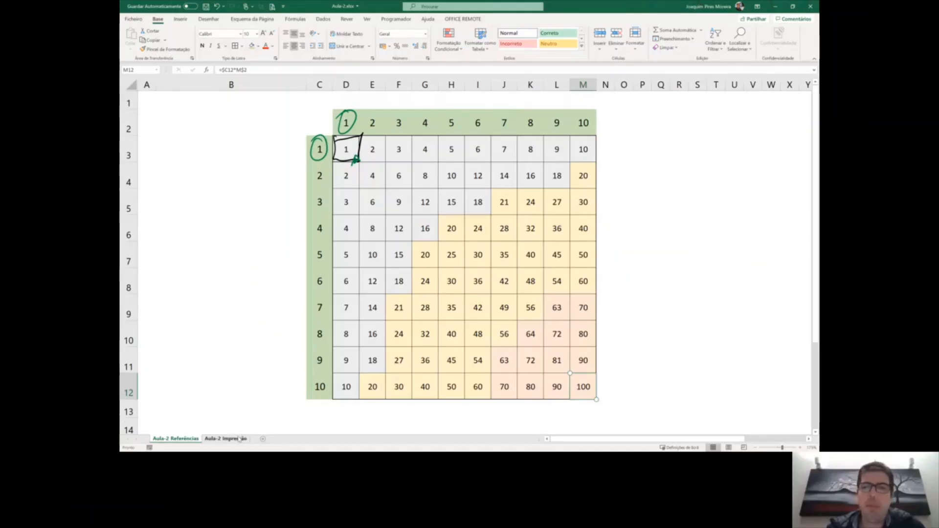
# - In the print preview of the Aula-2 Impressão sheet, show the margin guides and slightly reduce the left margin
pyautogui.click(239, 438)
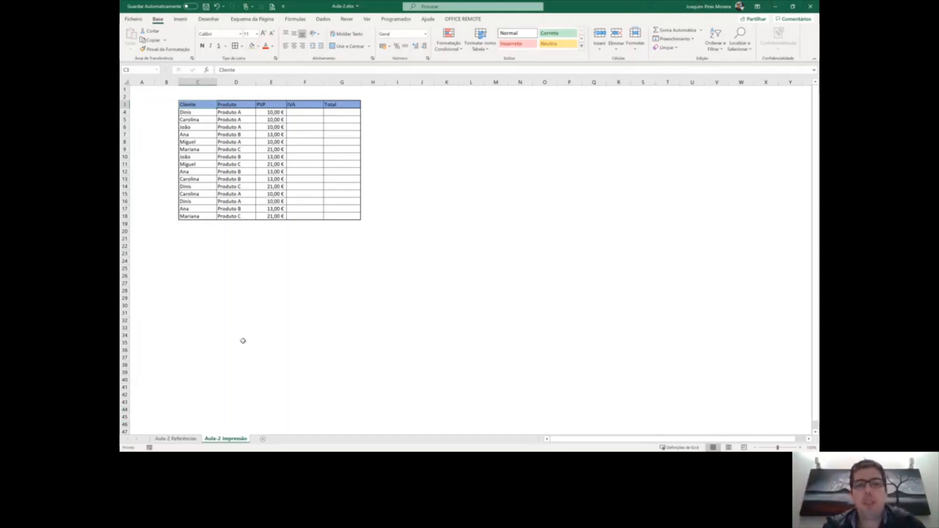
pyautogui.hotkey('ctrl', 'p')
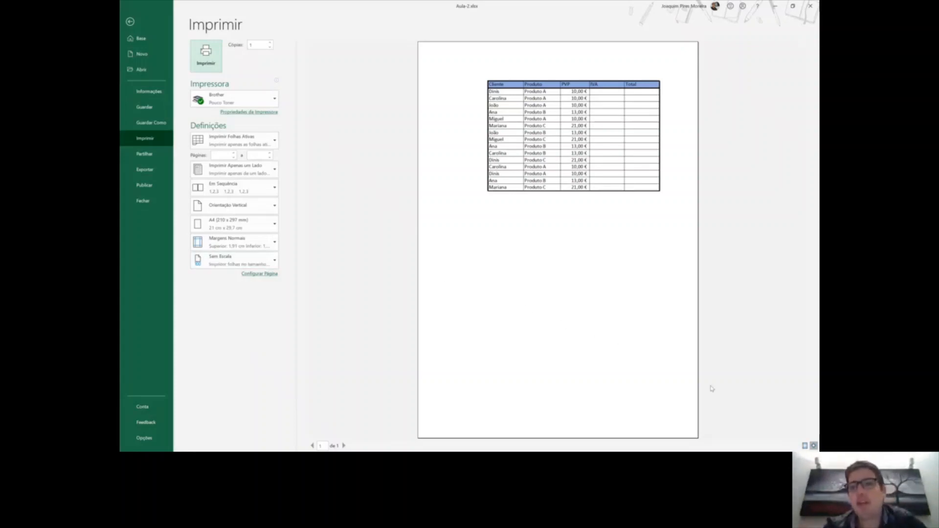
pyautogui.click(805, 446)
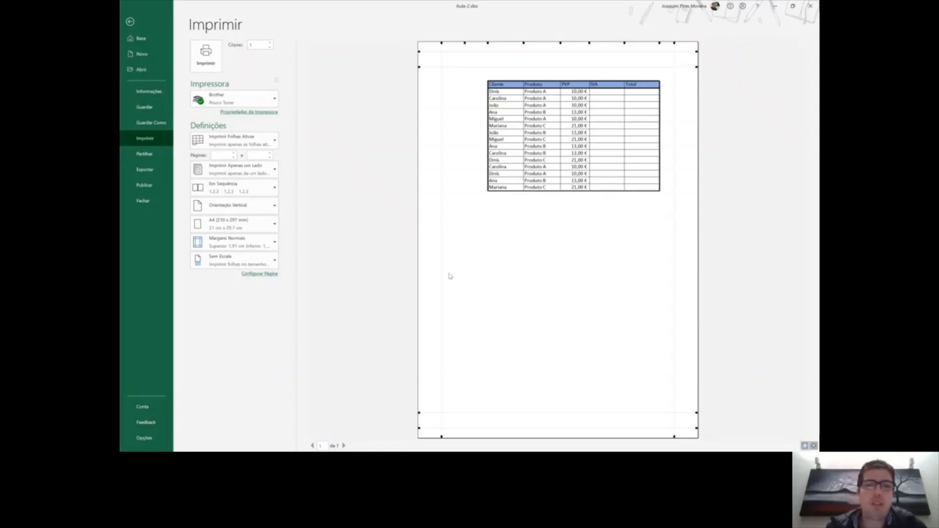
pyautogui.moveTo(441, 272); pyautogui.dragTo(433, 274)
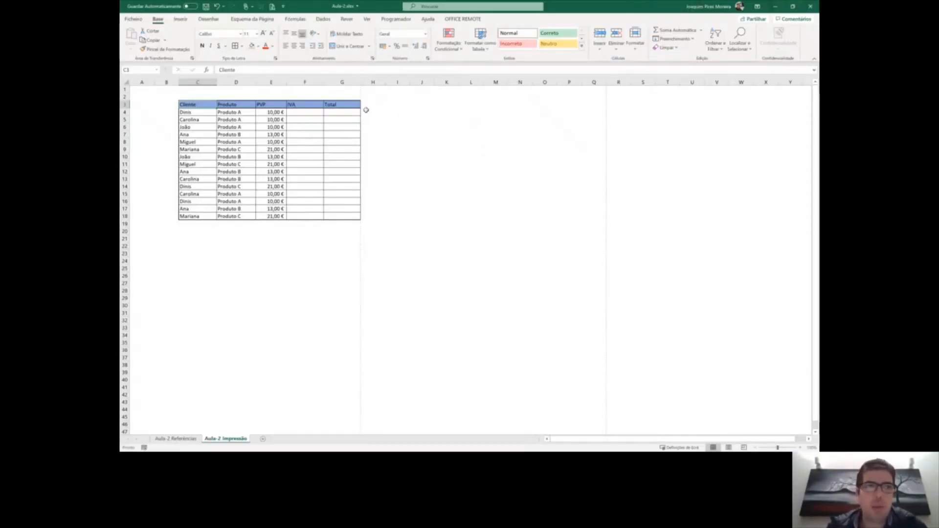
# - Review the adjusted page in the print preview, and examine the page break lines across the zoomed-out sheet
pyautogui.click(133, 19)
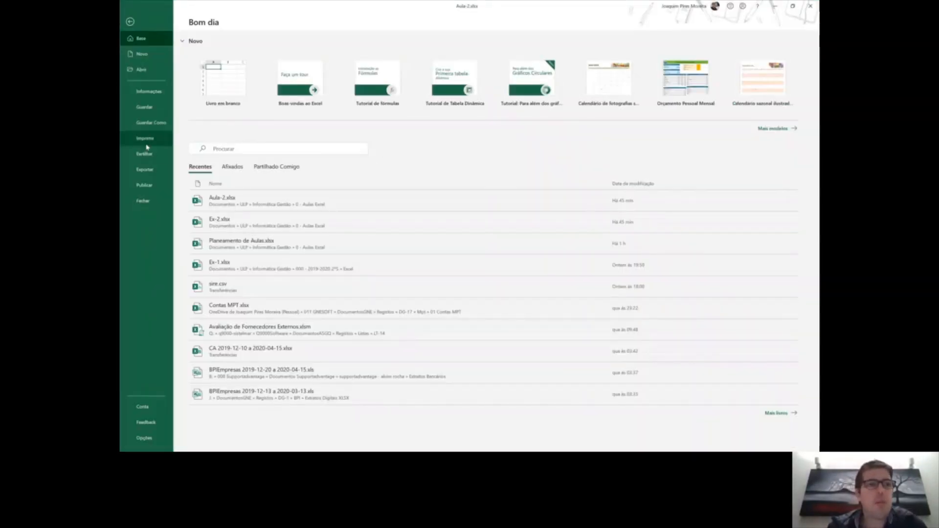
pyautogui.click(148, 142)
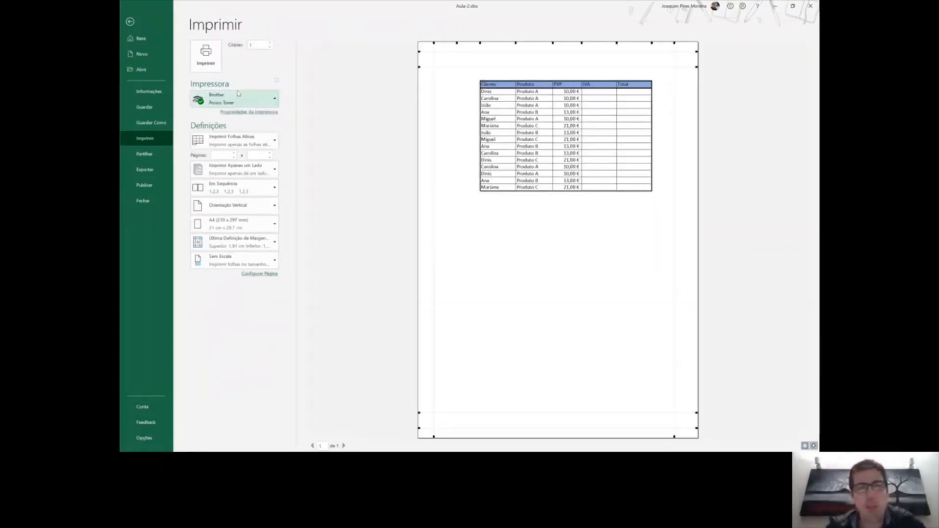
pyautogui.press('Escape')
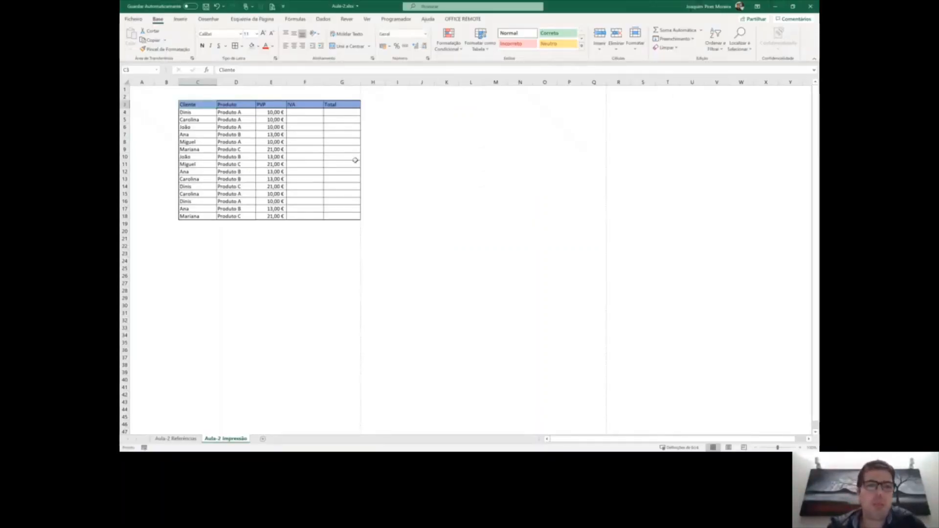
pyautogui.scroll(-4, 365, 151)
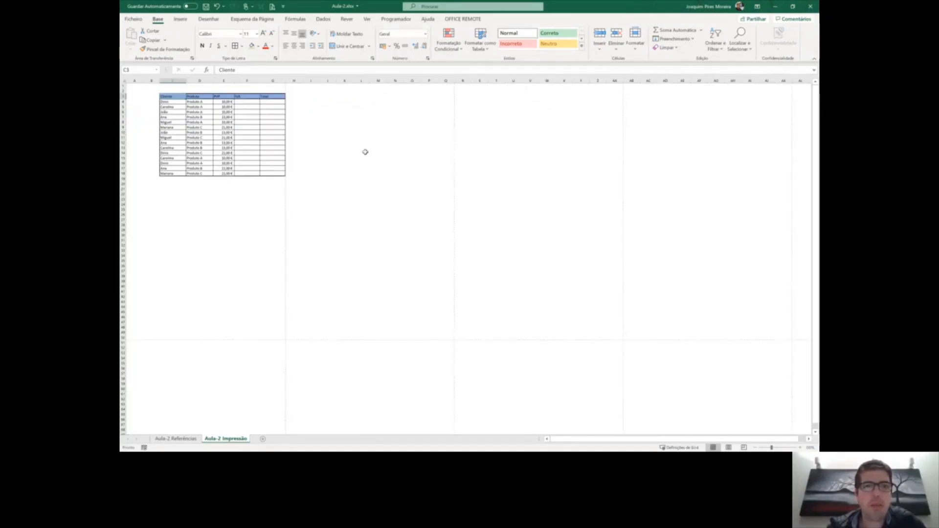
pyautogui.scroll(-1, 365, 152)
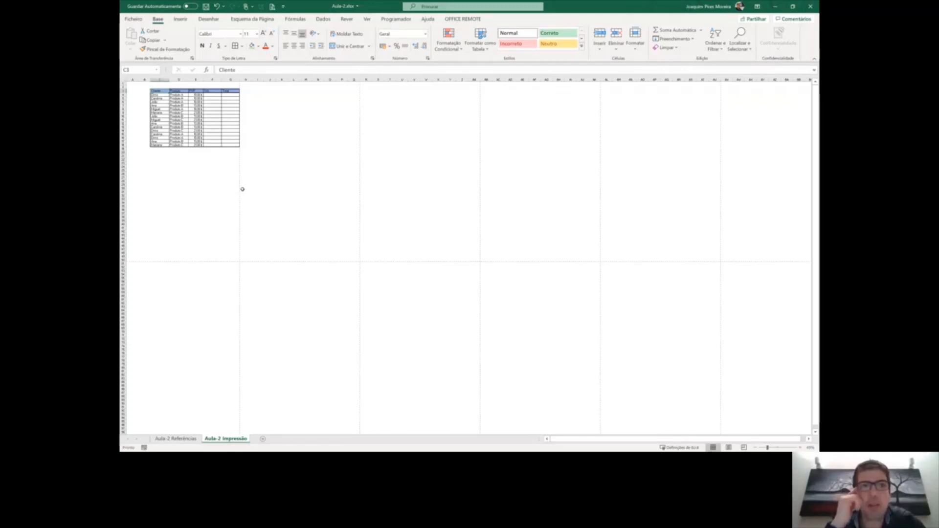
# - Enter A in K18, outside the first page's break line, and check the second page in the print preview
pyautogui.click(281, 145)
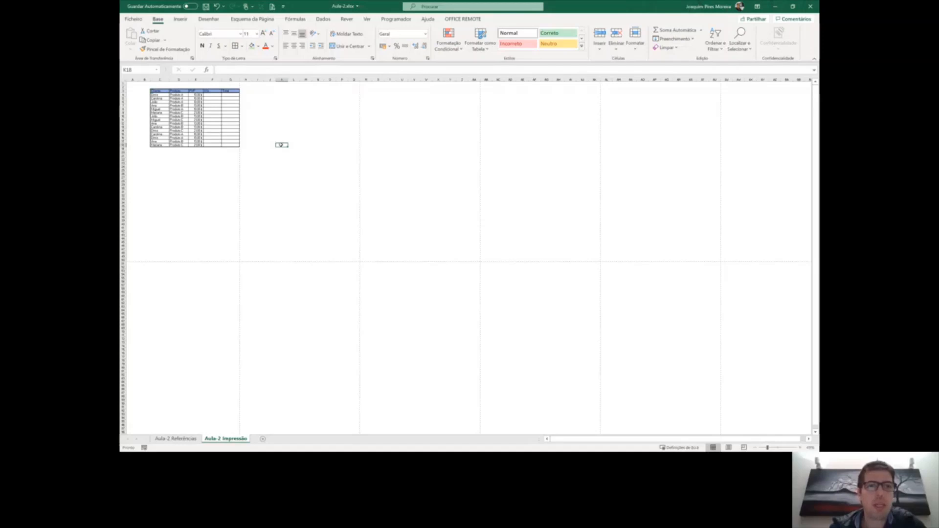
pyautogui.write('A')
pyautogui.press('Return')
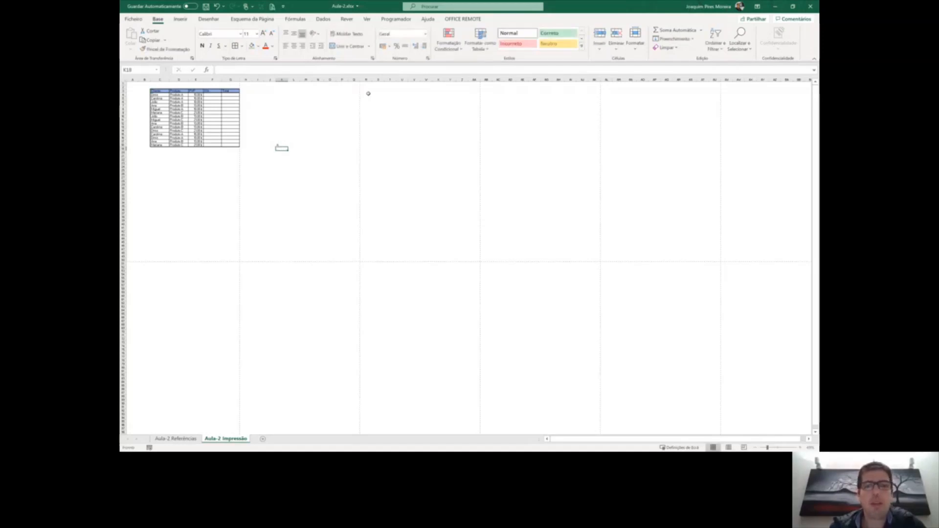
pyautogui.hotkey('ctrl', 'p')
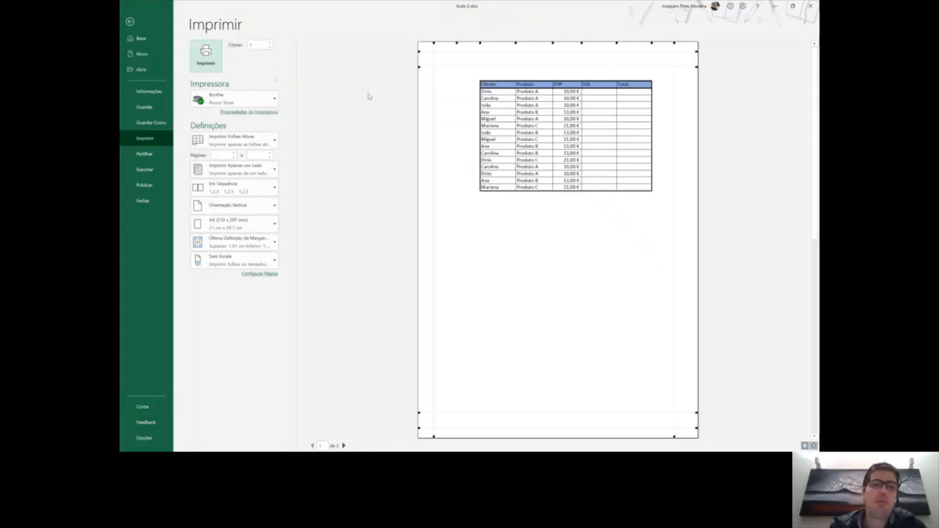
pyautogui.click(345, 446)
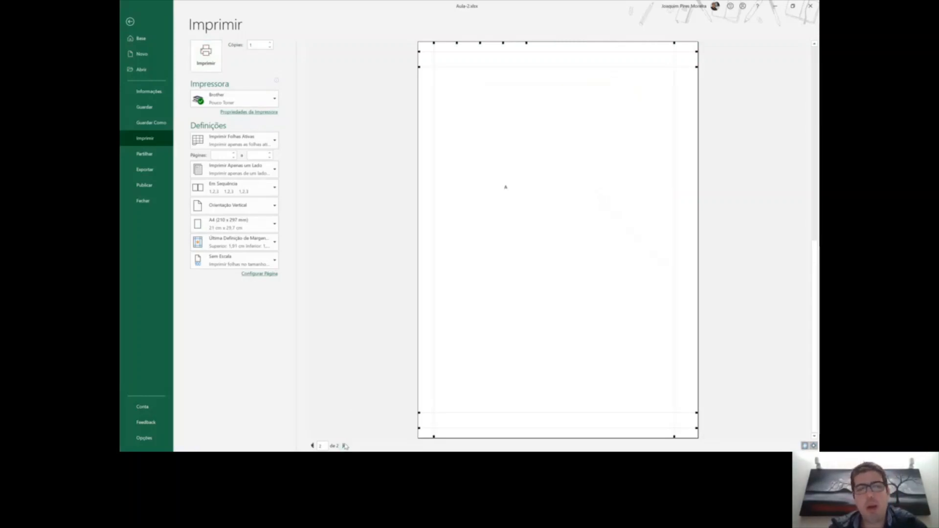
pyautogui.press('Escape')
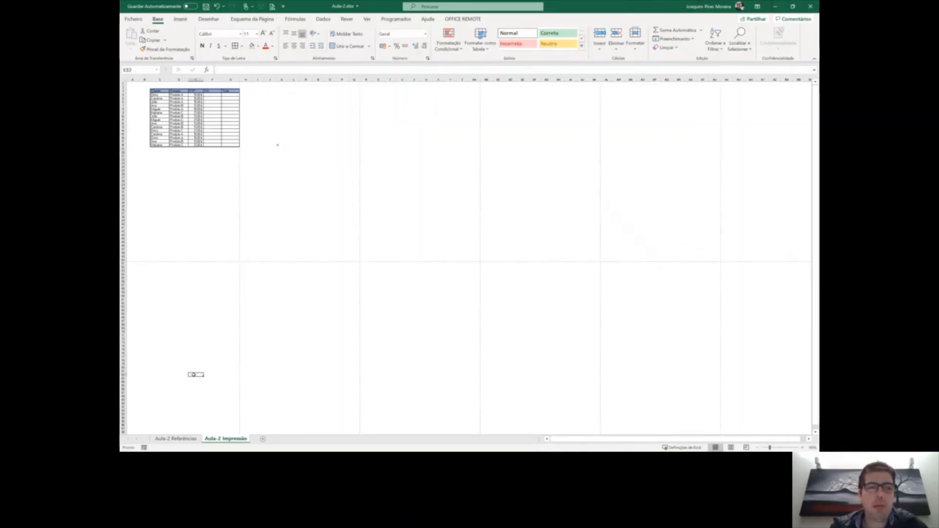
# - Enter C in D73, below the first page's break line, and check all three pages in the print preview
pyautogui.click(179, 342)
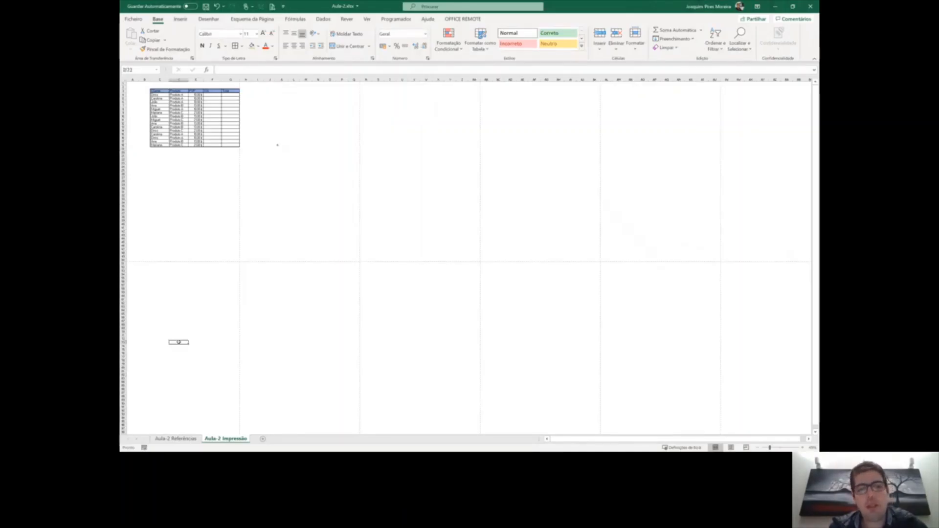
pyautogui.press('Down')
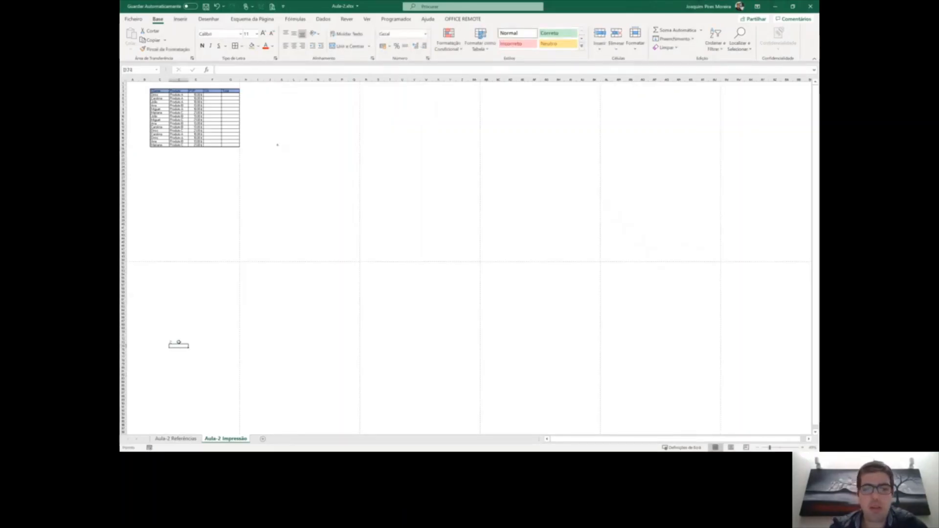
pyautogui.hotkey('ctrl', 'p')
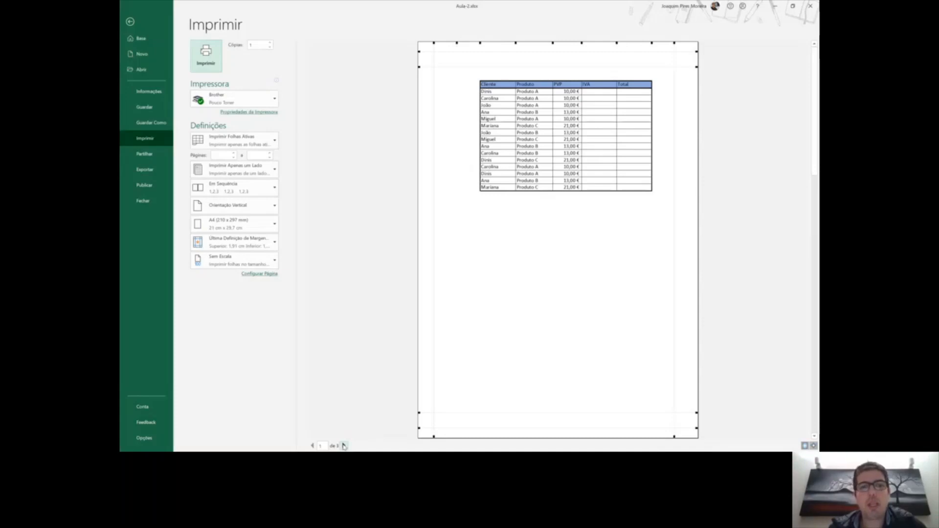
pyautogui.click(344, 446)
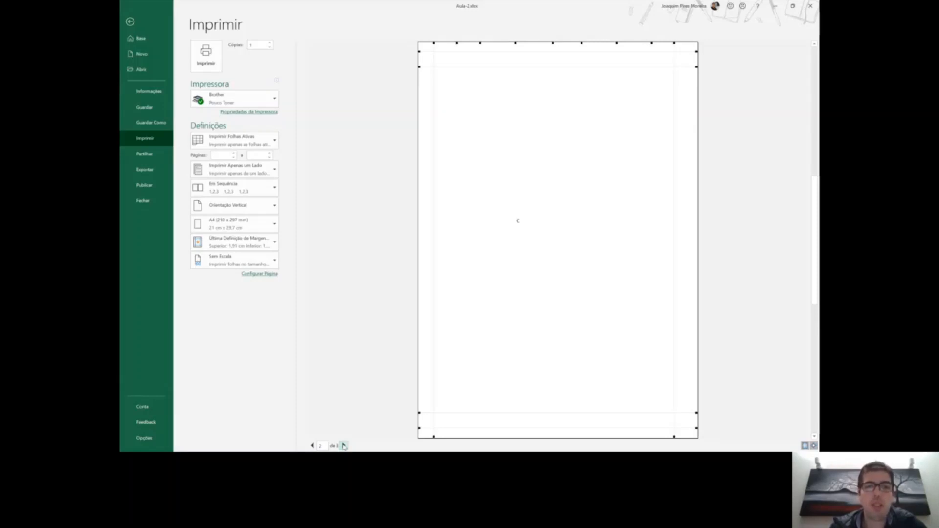
pyautogui.click(344, 446)
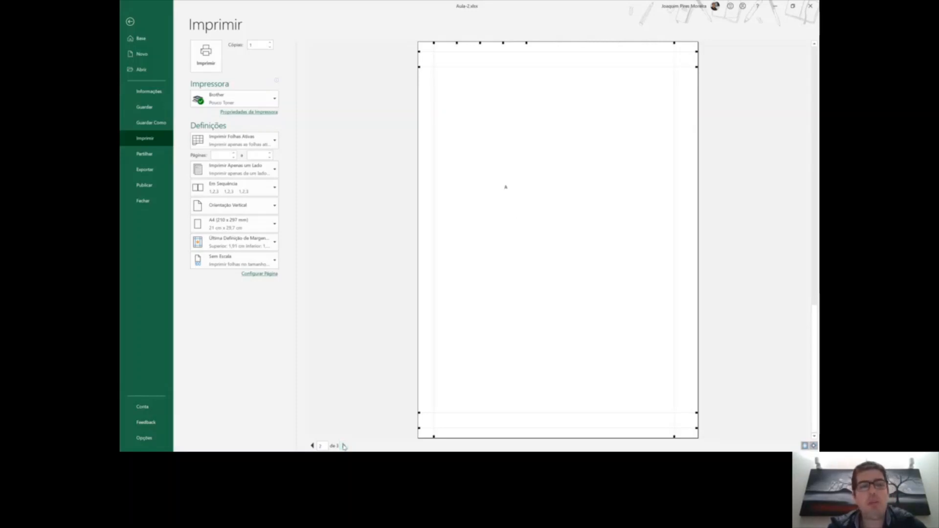
pyautogui.press('Escape')
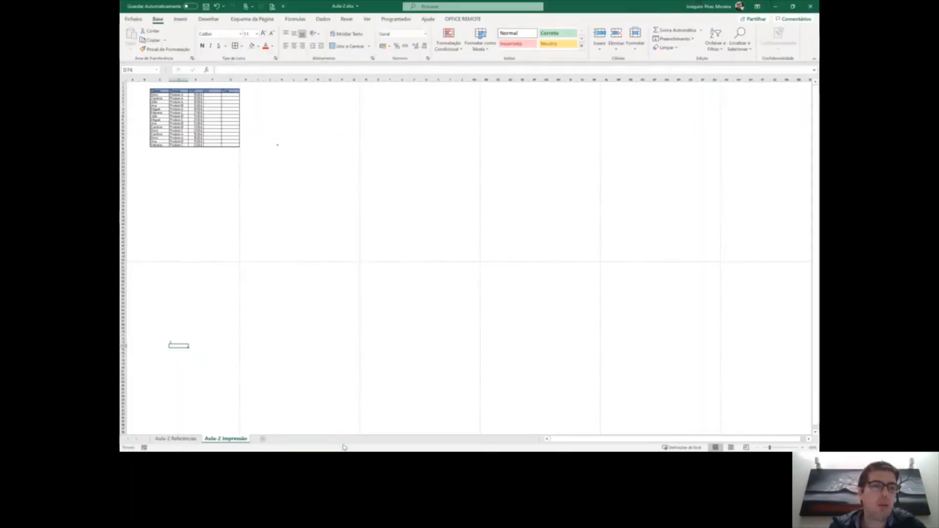
# - Examine the page break lines further down the sheet around D117, and return to the table
pyautogui.scroll(-15, 465, 258)
pyautogui.scroll(1, 466, 258)
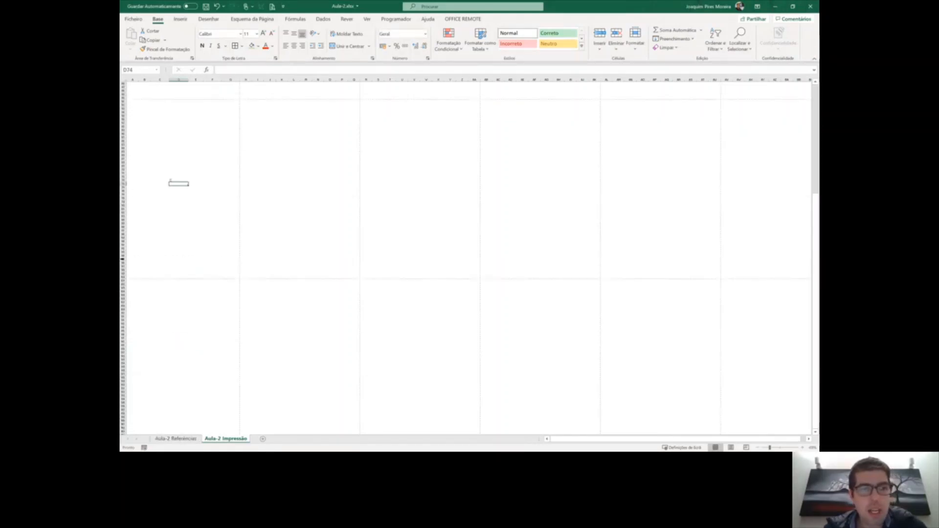
pyautogui.click(185, 338)
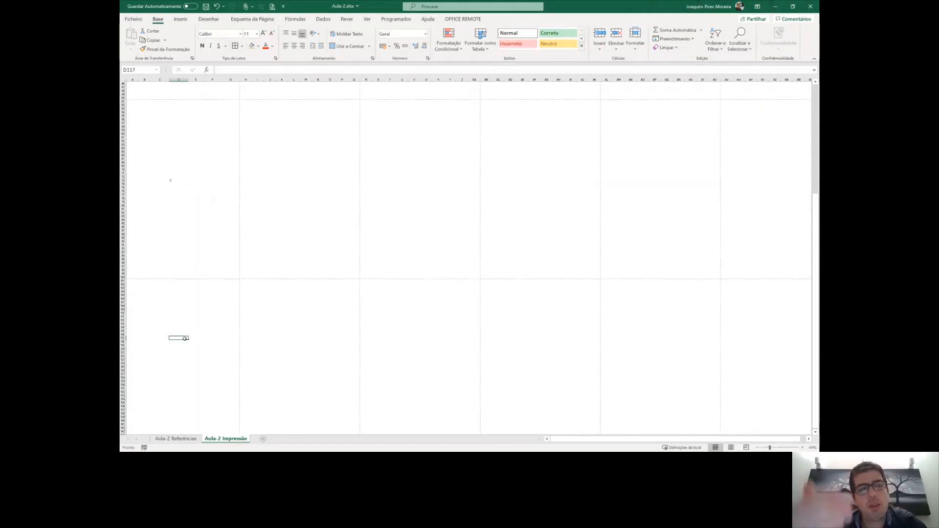
pyautogui.scroll(10, 185, 338)
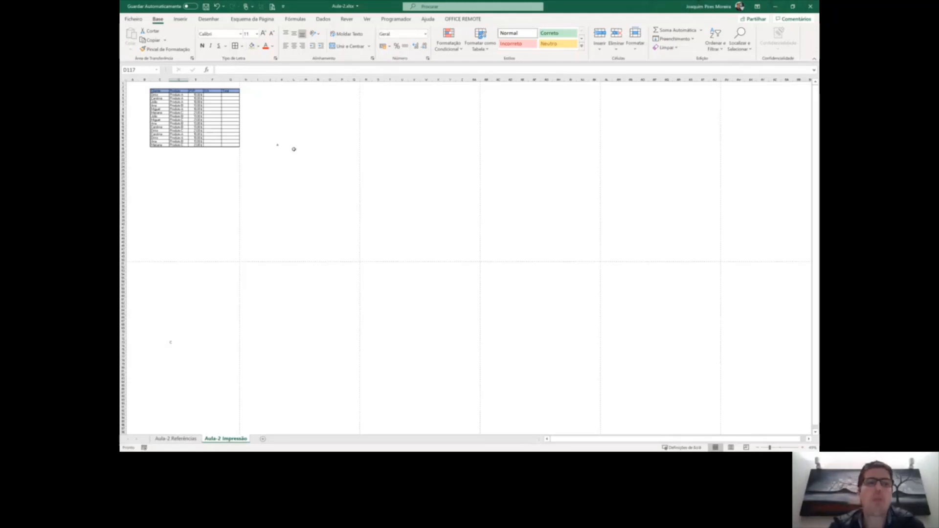
# - Sketch blue downward arrows across the horizontal page break to illustrate the print order, and remove them
pyautogui.moveTo(305, 196); pyautogui.dragTo(306, 313)
pyautogui.moveTo(292, 296); pyautogui.dragTo(326, 317)
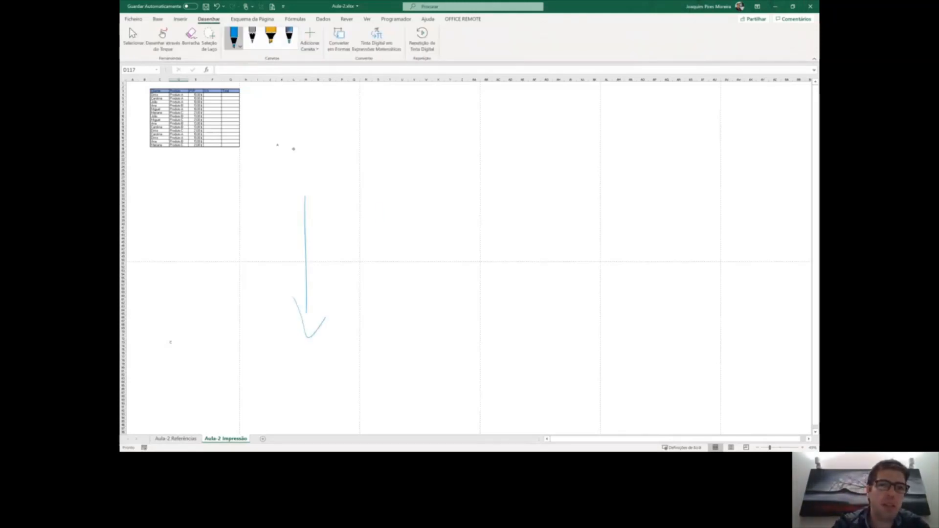
pyautogui.moveTo(382, 205); pyautogui.dragTo(382, 299)
pyautogui.moveTo(366, 300); pyautogui.dragTo(416, 298)
pyautogui.moveTo(430, 211)
pyautogui.mouseDown()
pyautogui.moveTo(432, 303)
pyautogui.moveTo(446, 299)
pyautogui.mouseUp()
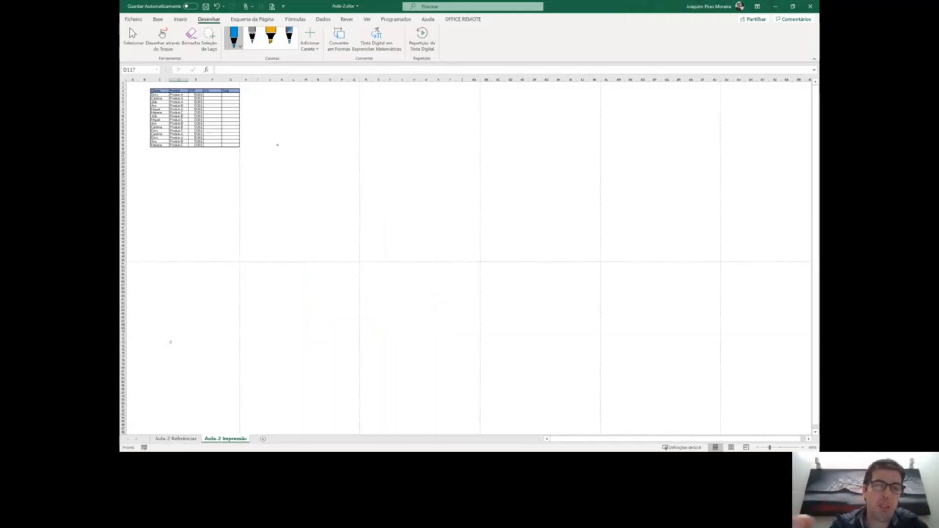
# - Draw blue downward arrows through four page columns and circle the two pages of the second column to illustrate the print order
pyautogui.moveTo(184, 167)
pyautogui.mouseDown()
pyautogui.moveTo(189, 316)
pyautogui.moveTo(203, 311)
pyautogui.mouseUp()
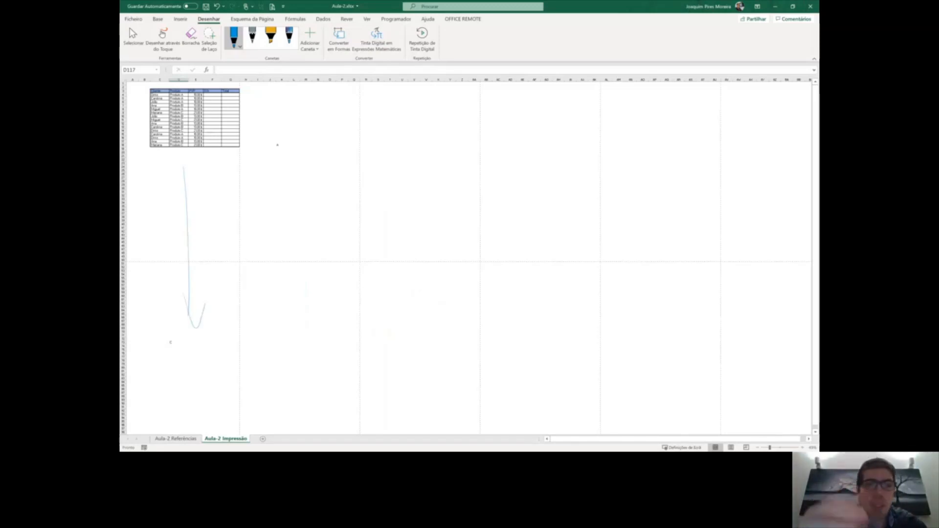
pyautogui.moveTo(290, 121); pyautogui.dragTo(292, 119)
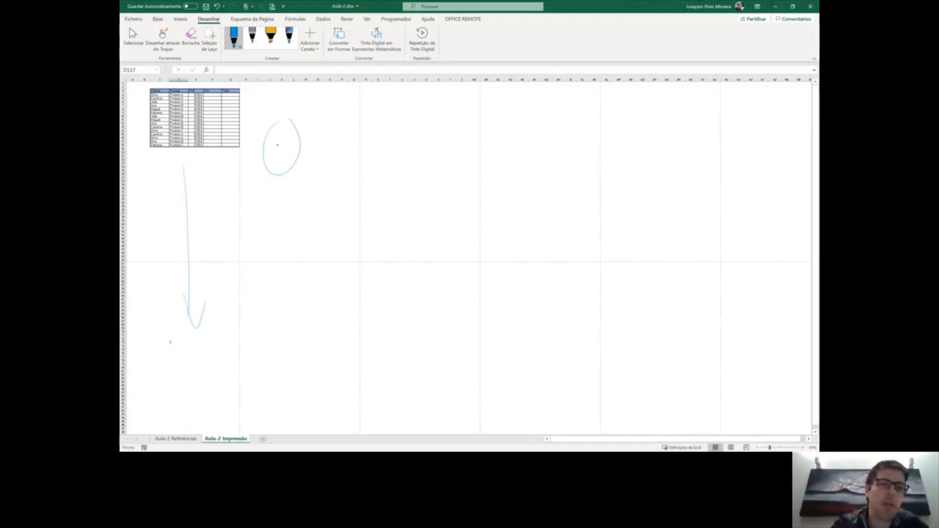
pyautogui.moveTo(302, 304); pyautogui.dragTo(300, 304)
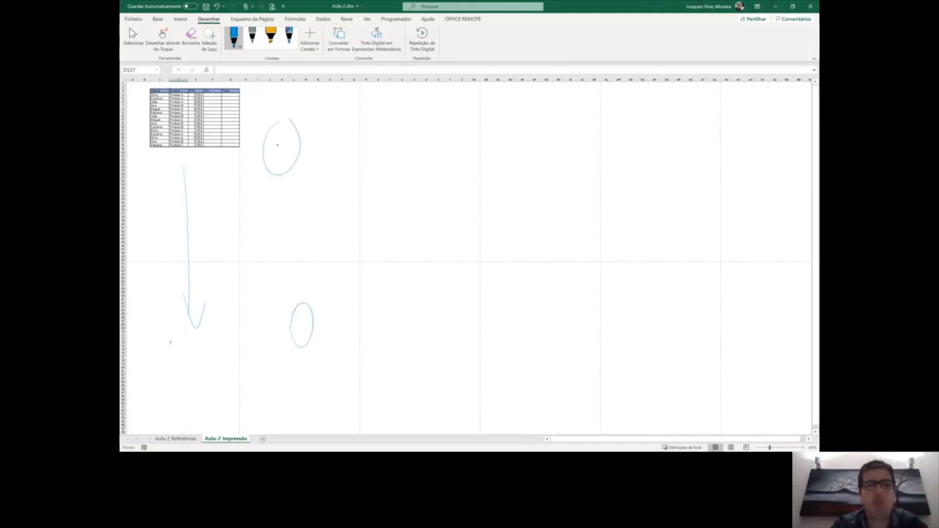
pyautogui.moveTo(347, 178); pyautogui.dragTo(353, 330)
pyautogui.moveTo(439, 150); pyautogui.dragTo(451, 316)
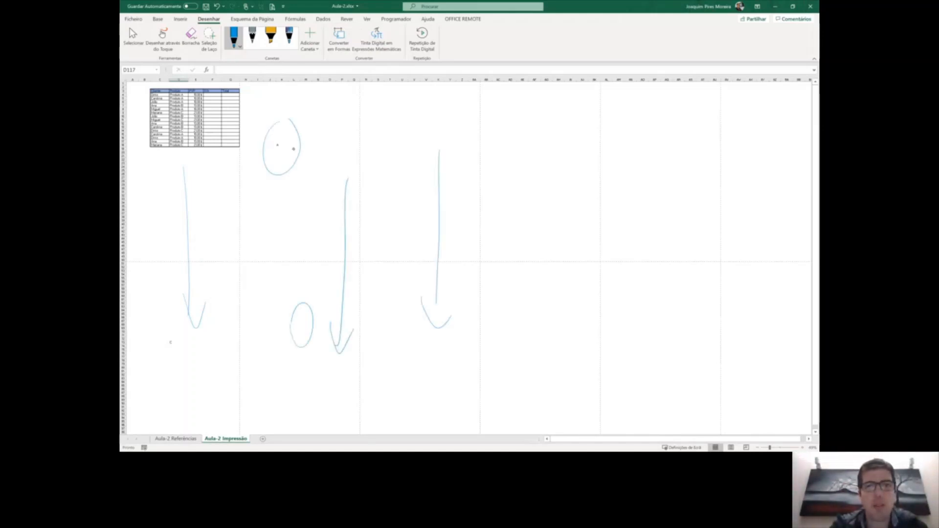
pyautogui.moveTo(524, 192)
pyautogui.mouseDown()
pyautogui.moveTo(532, 278)
pyautogui.moveTo(547, 304)
pyautogui.moveTo(561, 287)
pyautogui.mouseUp()
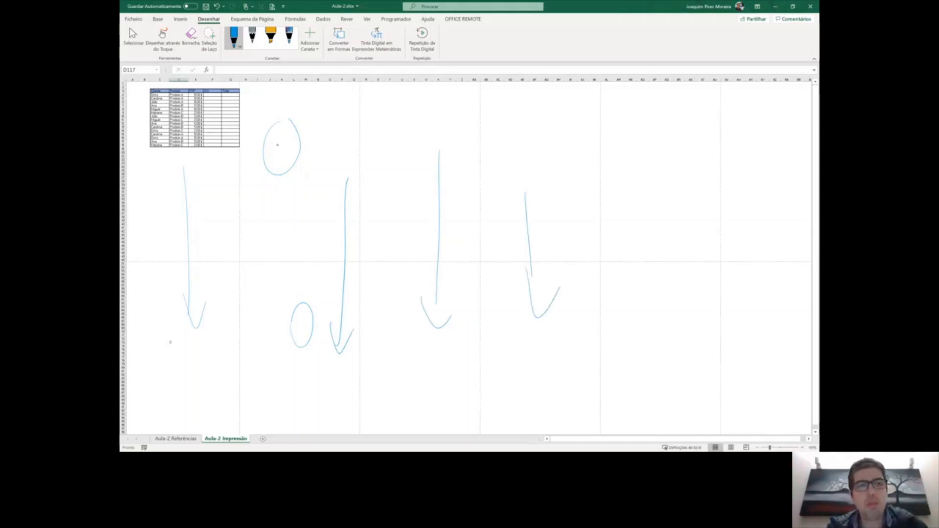
# - Look at the pages further down the sheet, and erase all the blue ink arrows and circles
pyautogui.scroll(-15, 465, 257)
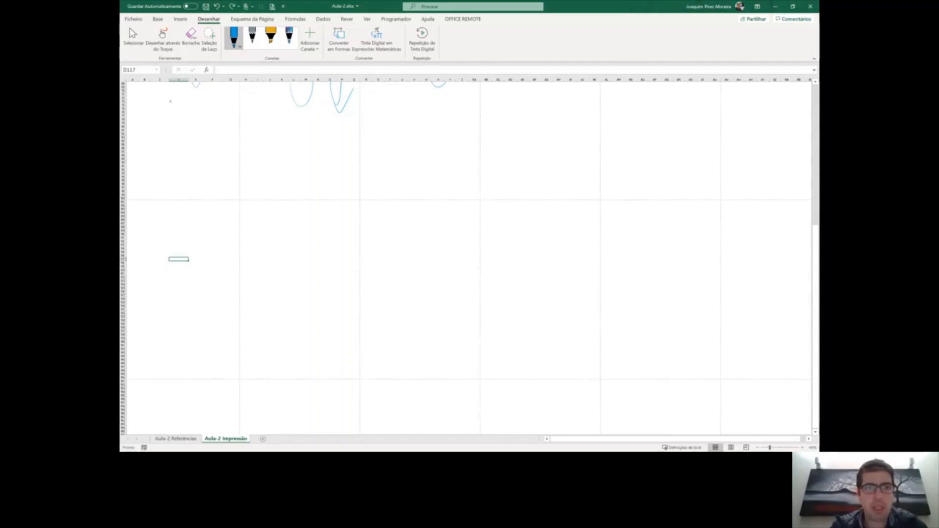
pyautogui.scroll(15, 465, 257)
pyautogui.moveTo(186, 313)
pyautogui.mouseDown()
pyautogui.moveTo(288, 326)
pyautogui.moveTo(288, 171)
pyautogui.moveTo(437, 166)
pyautogui.moveTo(345, 220)
pyautogui.moveTo(437, 326)
pyautogui.mouseUp()
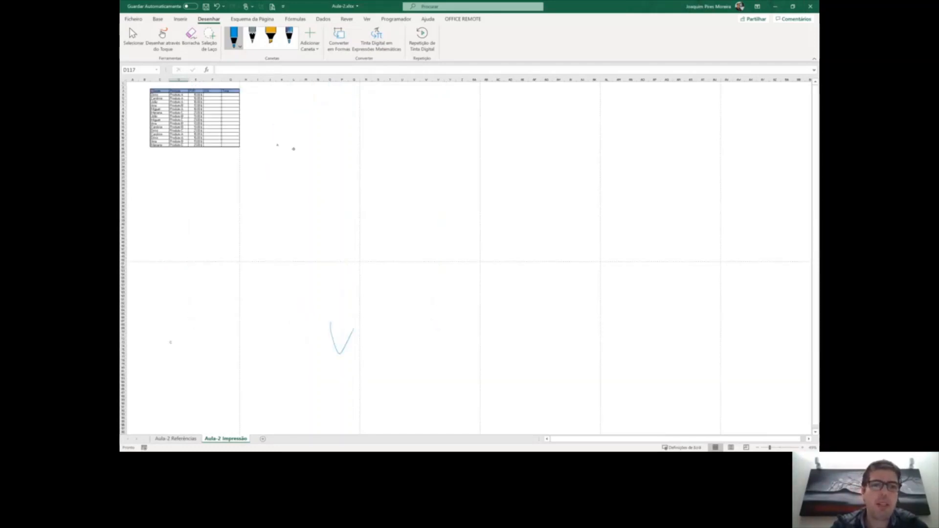
pyautogui.moveTo(354, 338); pyautogui.dragTo(333, 339)
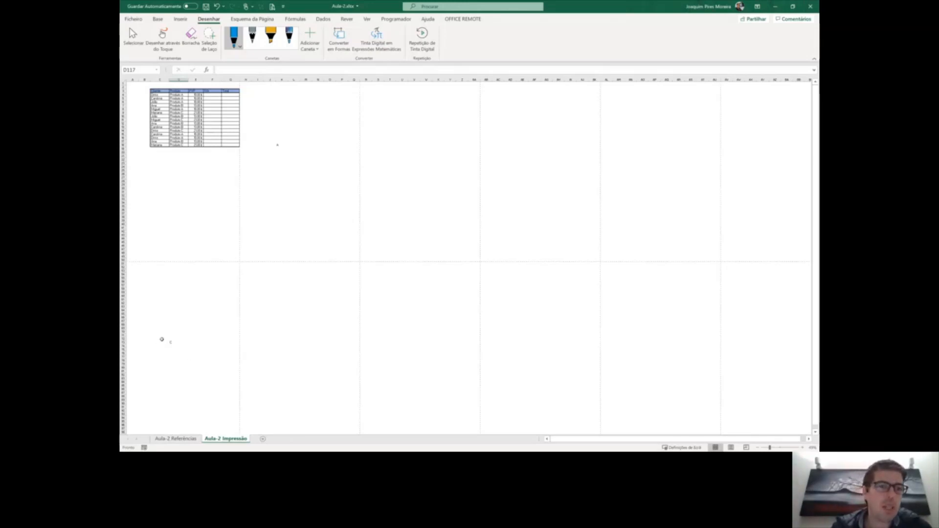
# - Increase the font size of the letter C in D73 to 24
pyautogui.click(170, 342)
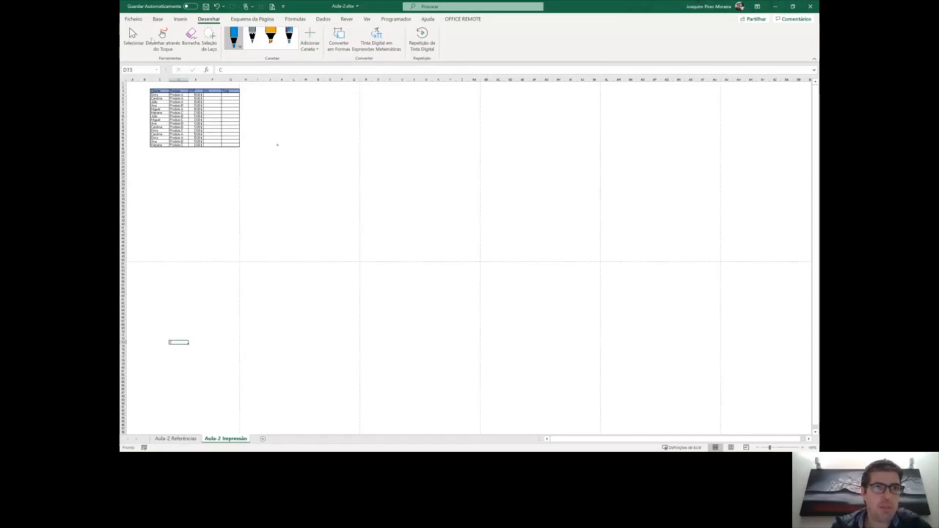
pyautogui.click(157, 18)
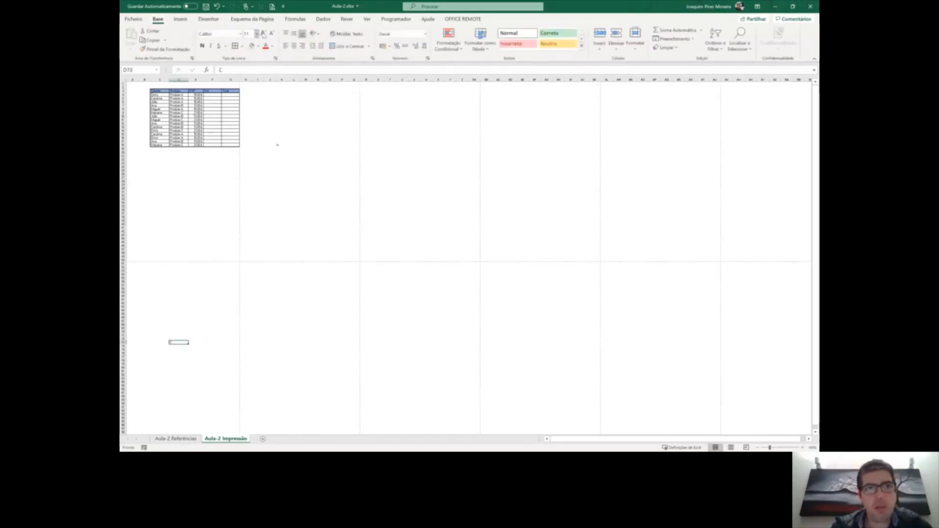
pyautogui.click(264, 33)
pyautogui.click(263, 33)
pyautogui.click(263, 34)
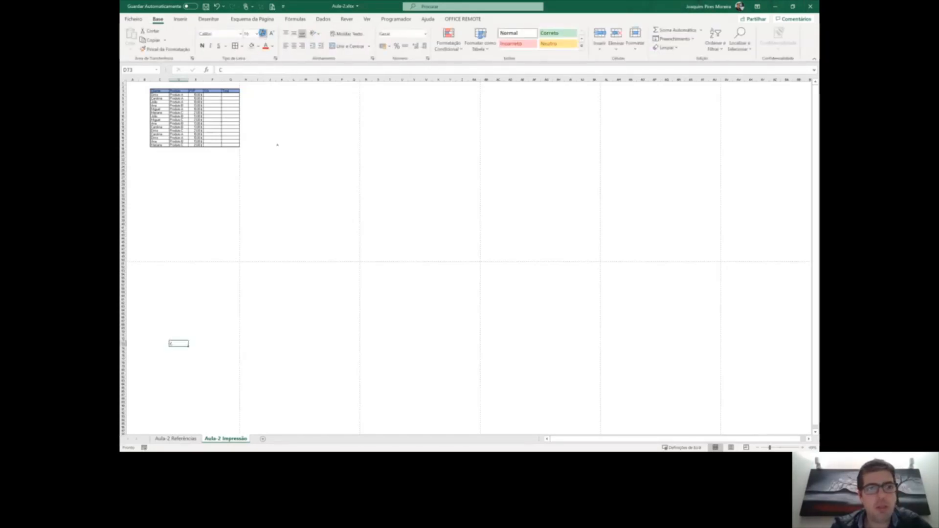
pyautogui.click(263, 33)
pyautogui.click(263, 34)
pyautogui.click(263, 34)
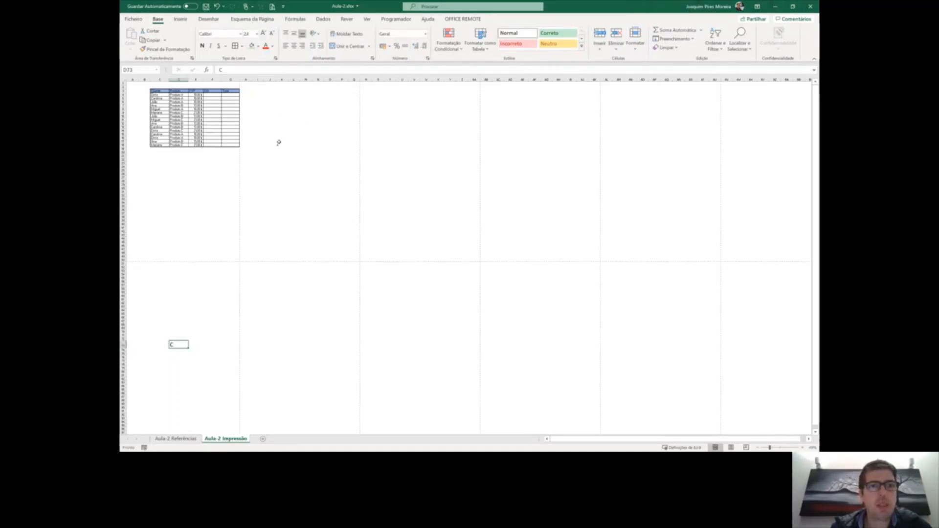
# - Enlarge the font of the letter A in K18 by several sizes
pyautogui.click(274, 145)
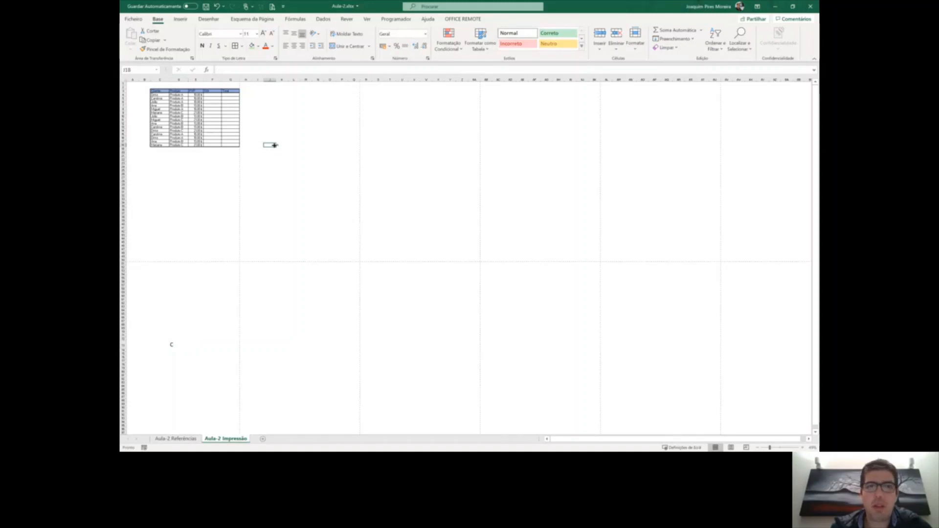
pyautogui.press('Right')
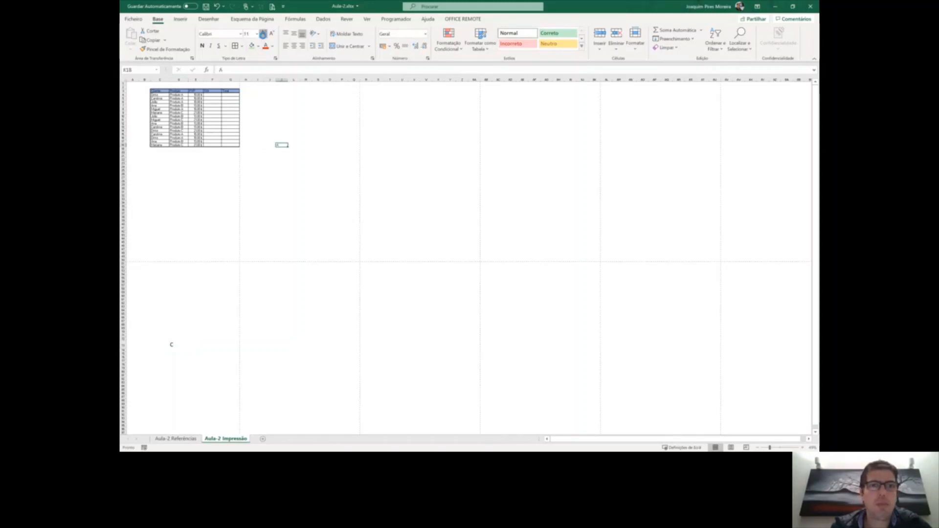
pyautogui.click(264, 34)
pyautogui.click(263, 33)
pyautogui.click(263, 33)
pyautogui.click(263, 34)
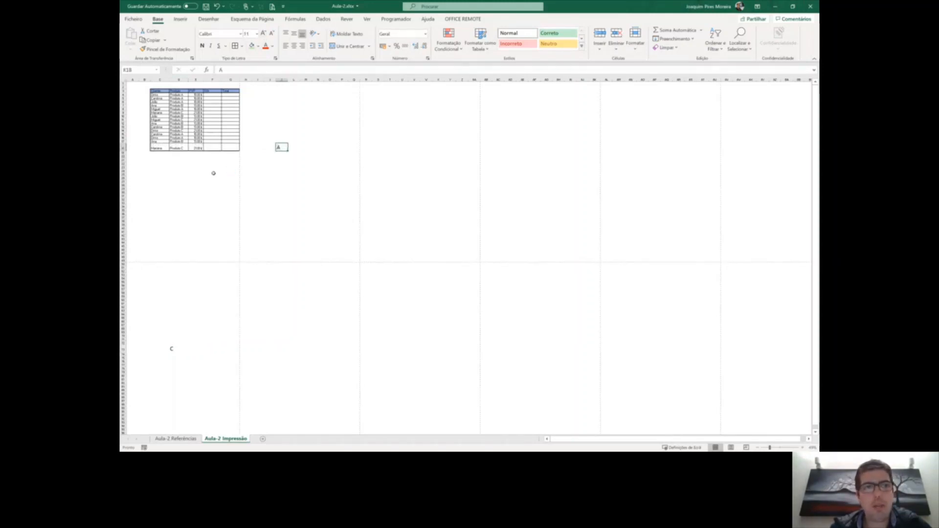
pyautogui.click(213, 173)
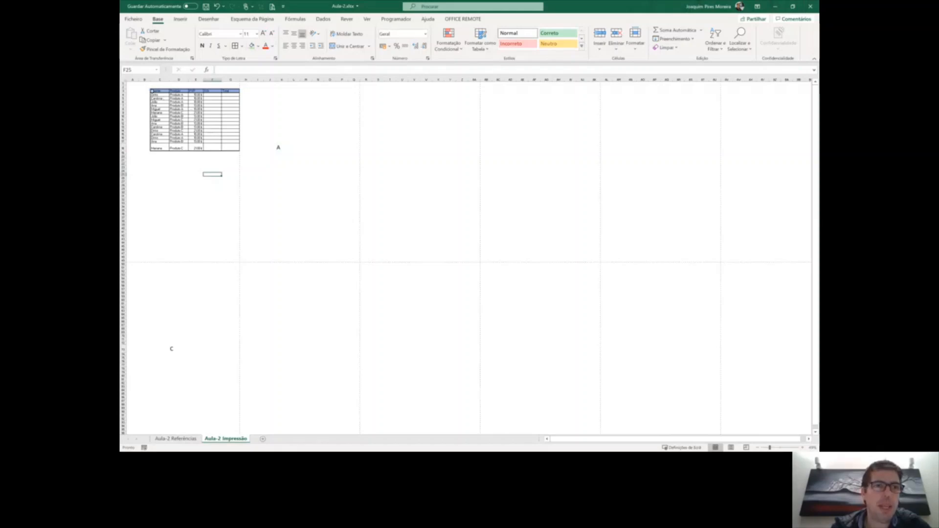
# - Select the whole table C3:G18 and preview it with the Imprimir Seleção print setting
pyautogui.moveTo(152, 91); pyautogui.dragTo(228, 148)
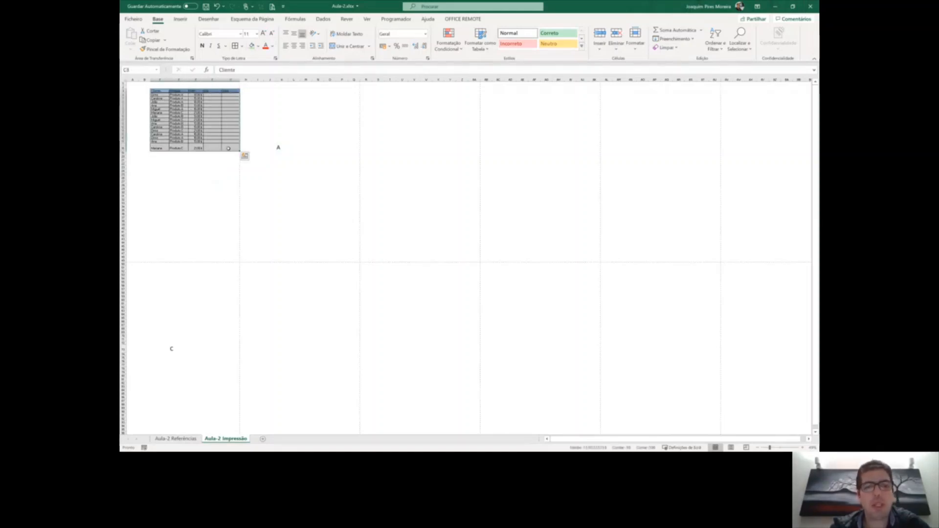
pyautogui.hotkey('ctrl', 'p')
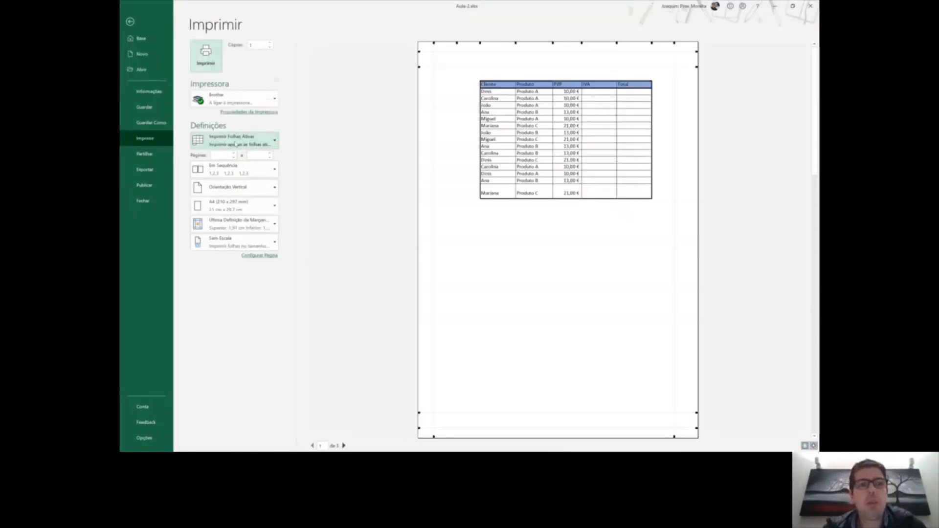
pyautogui.click(242, 141)
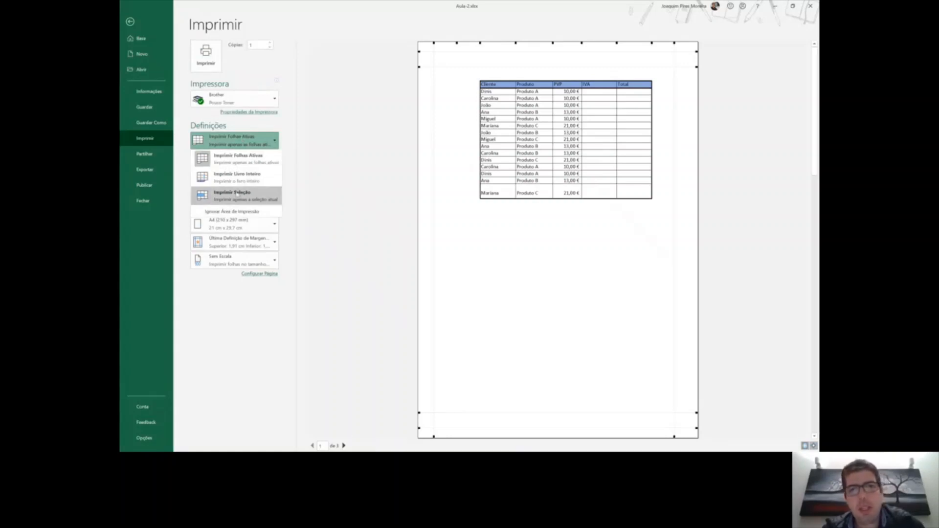
pyautogui.click(237, 194)
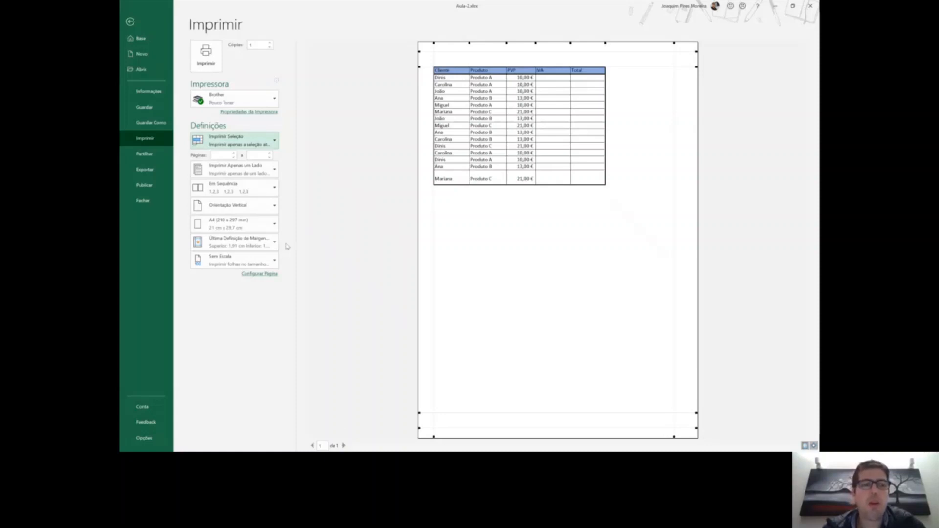
pyautogui.press('Escape')
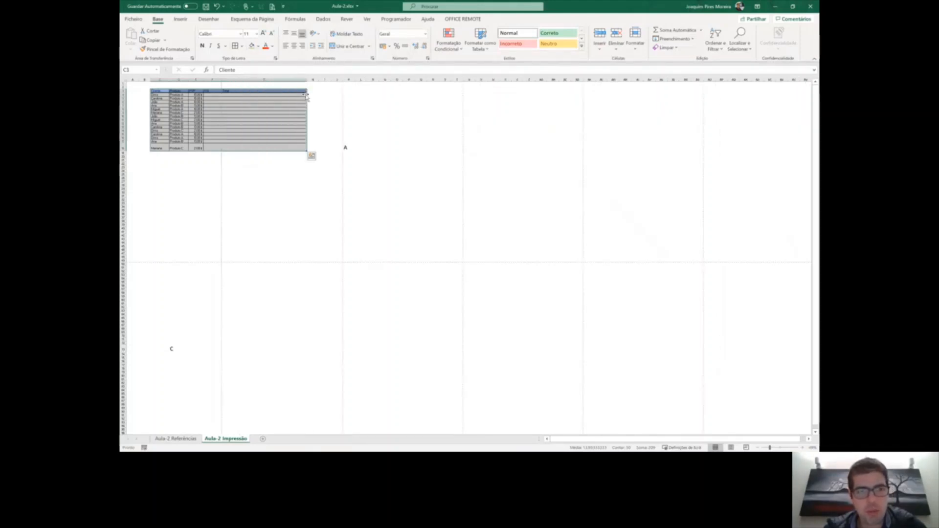
# - Narrow the widened Total column G to about half its width, and select the Cliente header cell
pyautogui.click(256, 175)
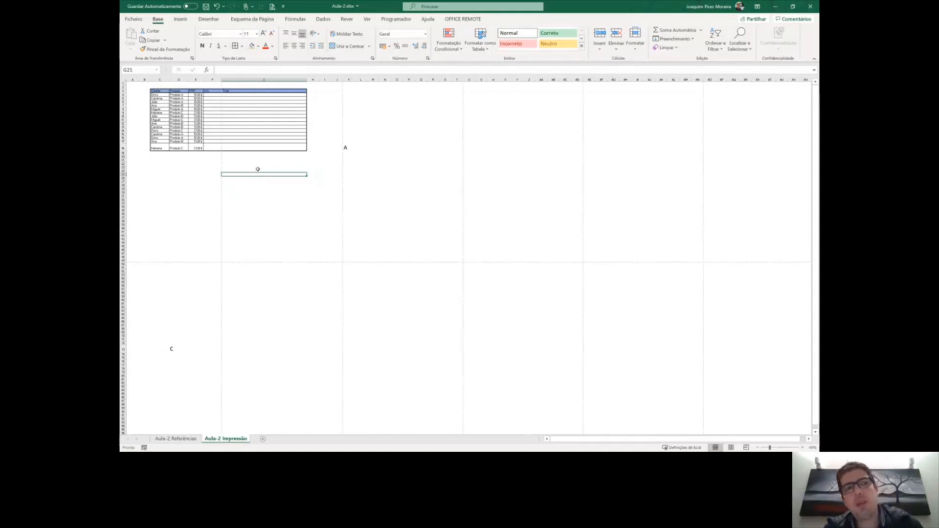
pyautogui.moveTo(305, 78); pyautogui.dragTo(262, 90)
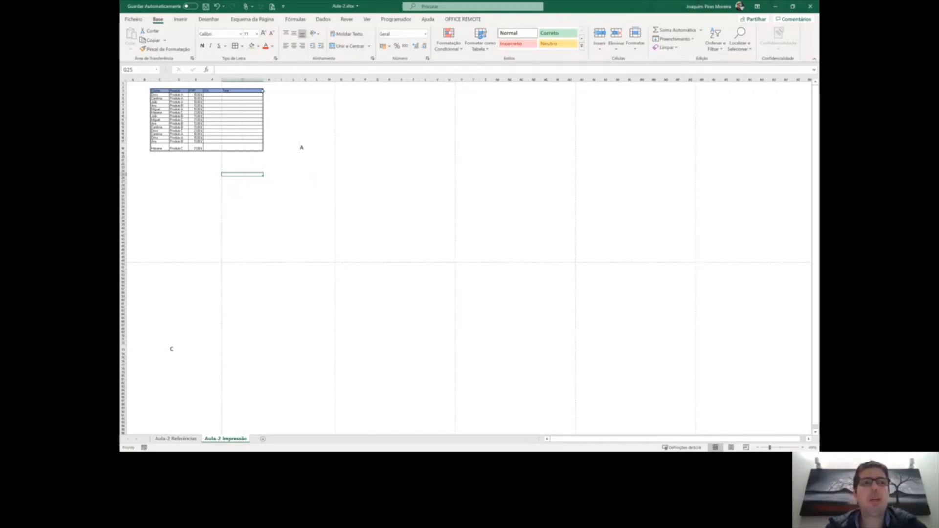
pyautogui.click(159, 90)
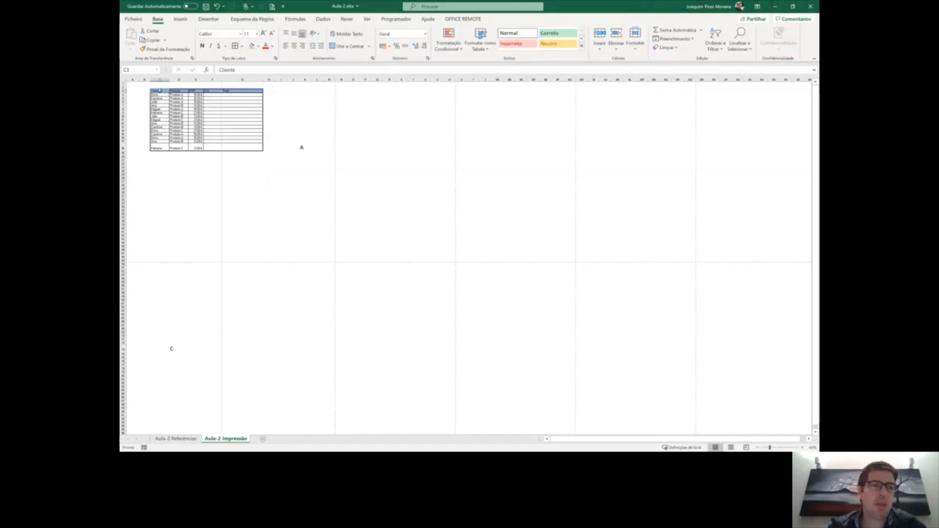
# - Select the whole table from the Cliente header and check how the narrowed selection fits in print preview
pyautogui.hotkey('ctrl', 'a')
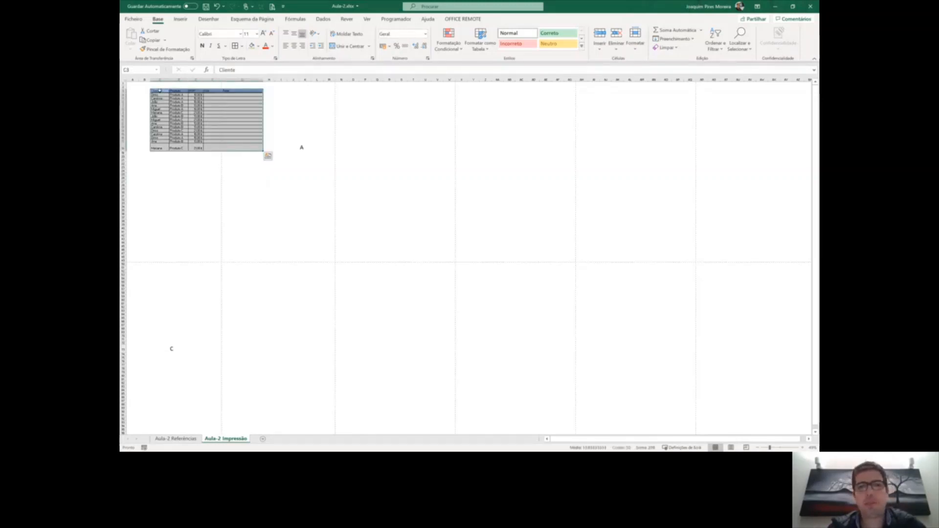
pyautogui.hotkey('ctrl', 'p')
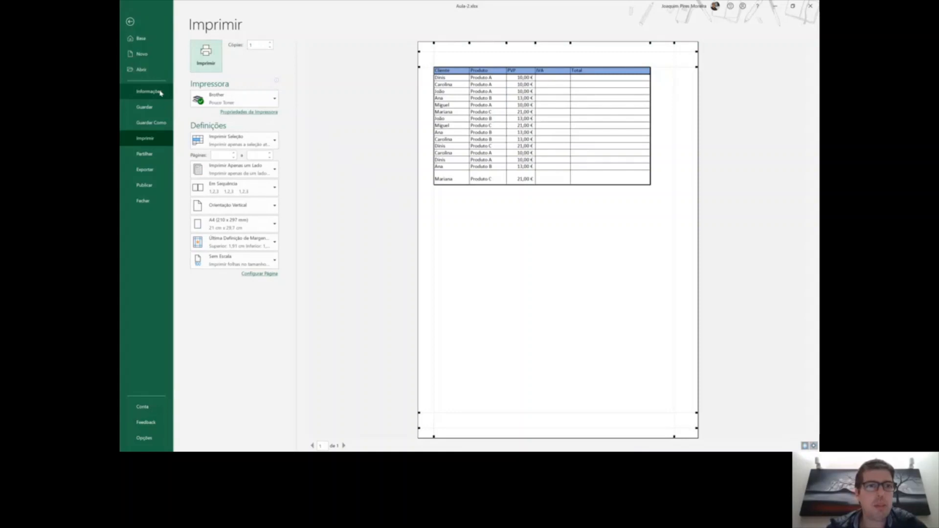
pyautogui.click(130, 21)
# - Widen the Total column G, select table C3:G18 and preview both pages of the selection
pyautogui.click(231, 102)
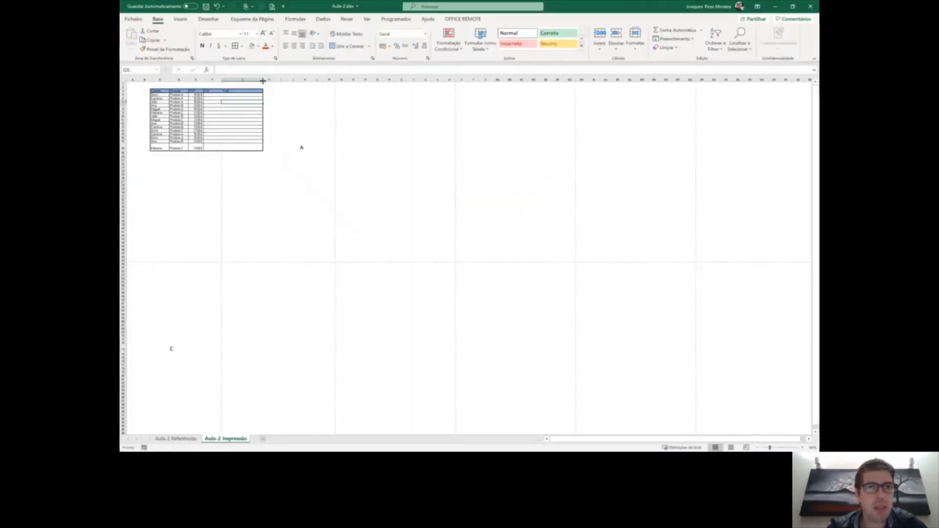
pyautogui.moveTo(285, 83); pyautogui.dragTo(293, 83)
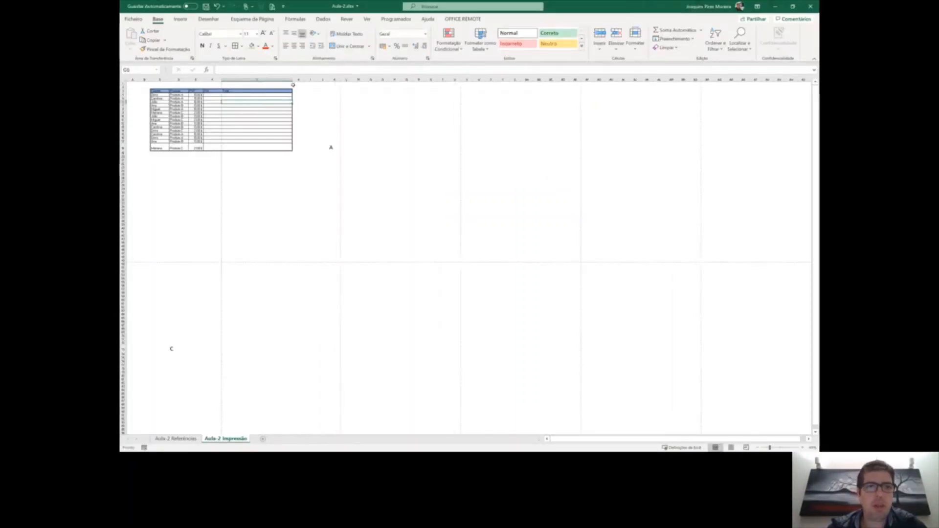
pyautogui.moveTo(159, 91); pyautogui.dragTo(240, 146)
pyautogui.hotkey('ctrl', 'p')
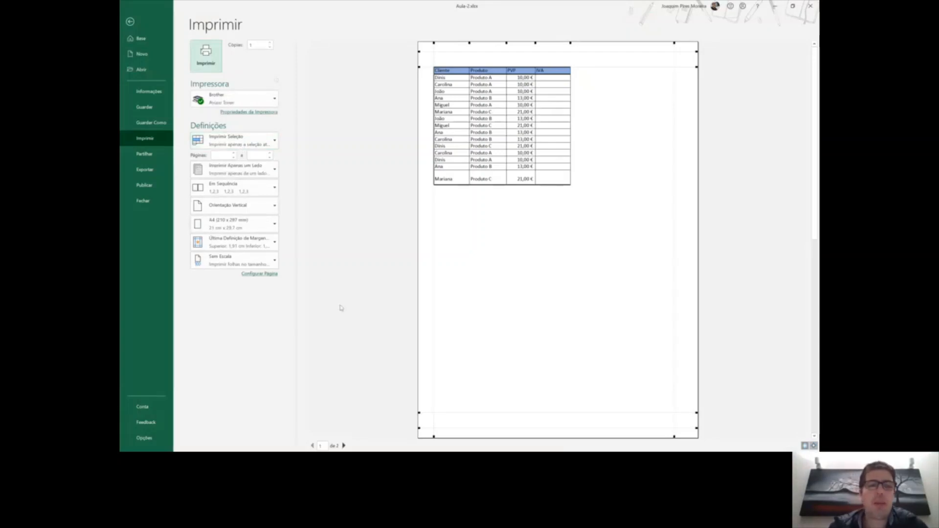
pyautogui.click(344, 445)
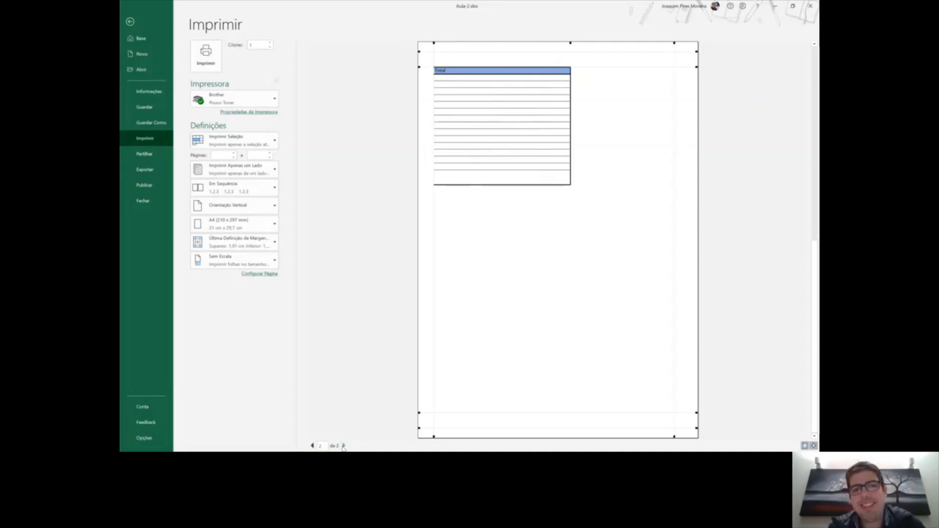
pyautogui.click(312, 445)
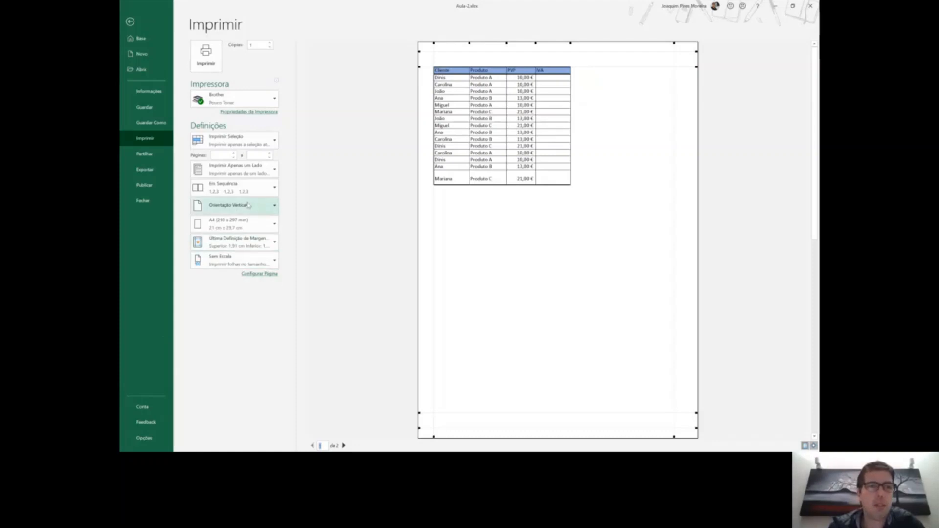
# - Set the print scaling to Ajustar Todas as Colunas numa Página and reduce the page's right margin in the preview
pyautogui.click(261, 259)
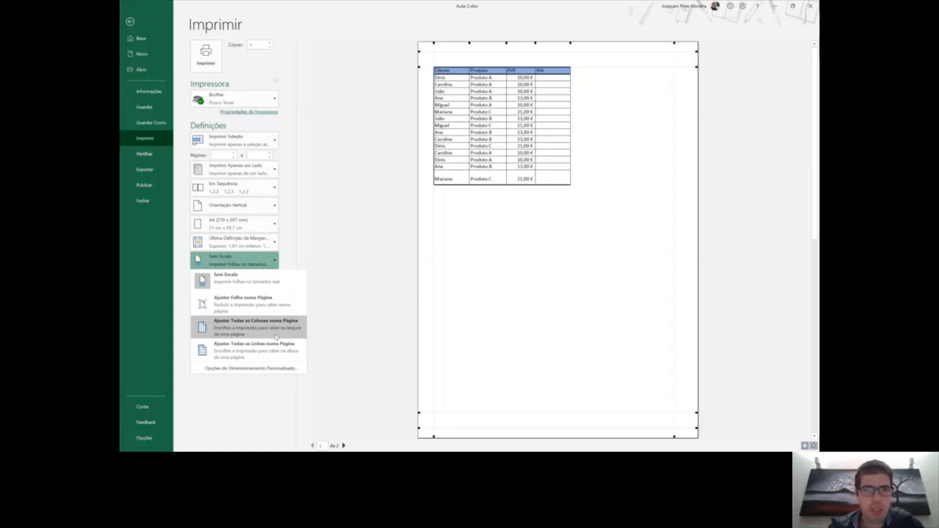
pyautogui.click(277, 337)
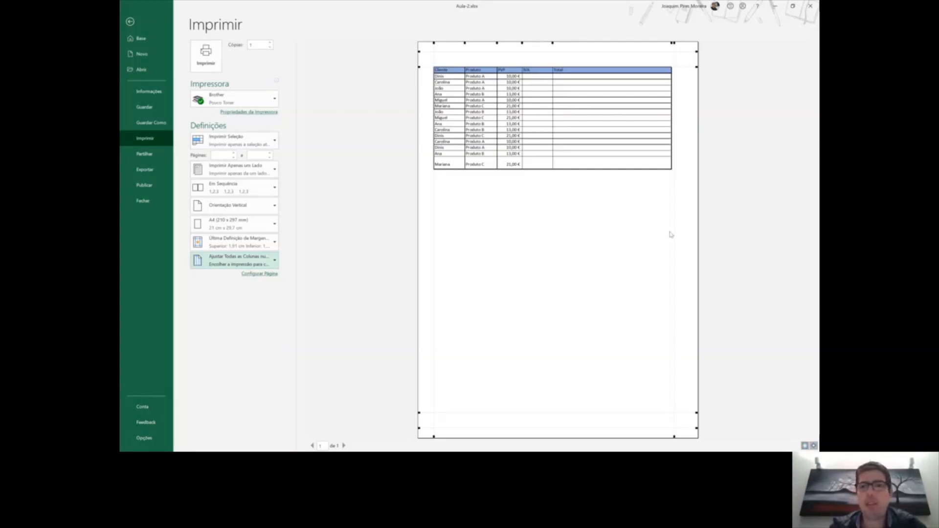
pyautogui.moveTo(674, 234); pyautogui.dragTo(688, 235)
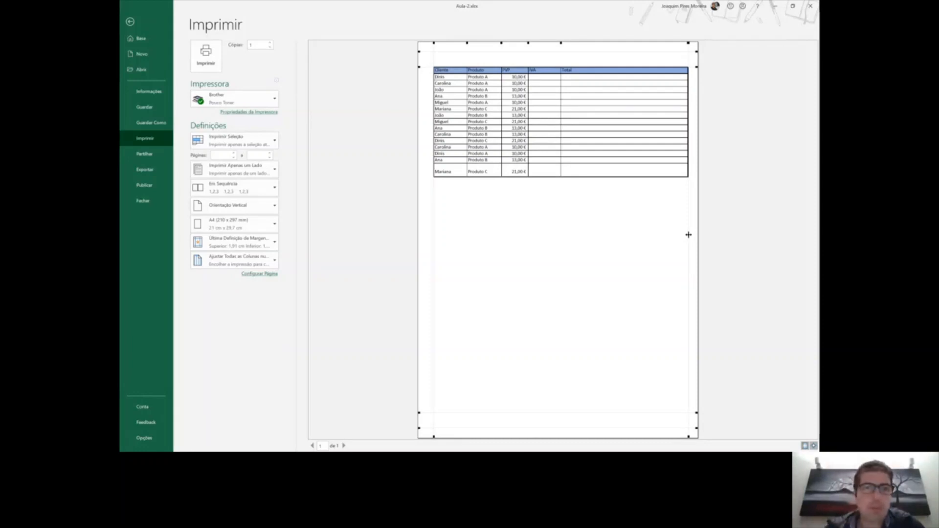
pyautogui.press('Escape')
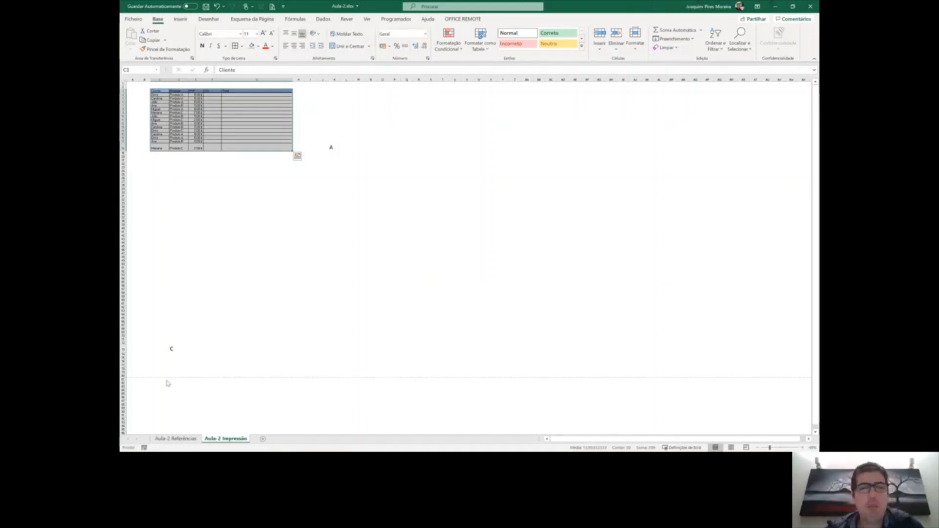
# - Reopen the print preview and review the scaling options, keeping Ajustar Todas as Colunas numa Página
pyautogui.hotkey('ctrl', 'p')
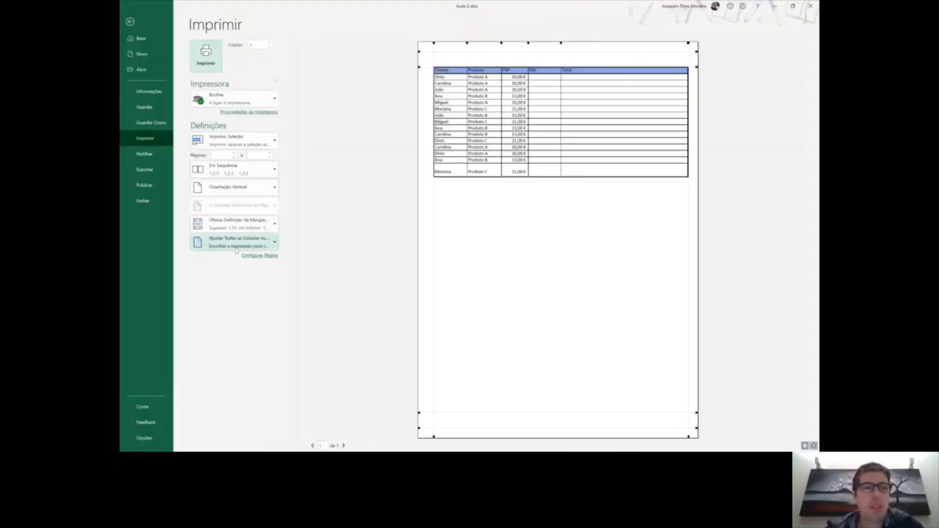
pyautogui.click(239, 245)
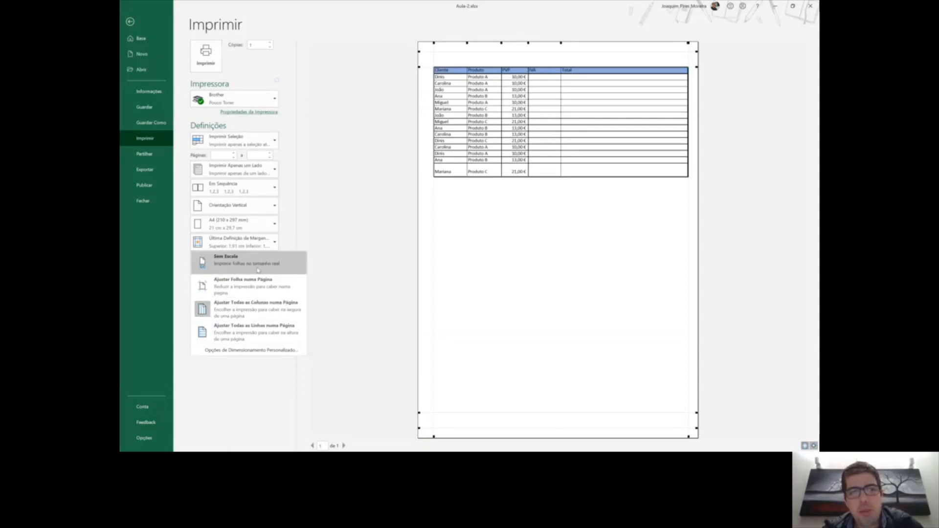
pyautogui.click(279, 316)
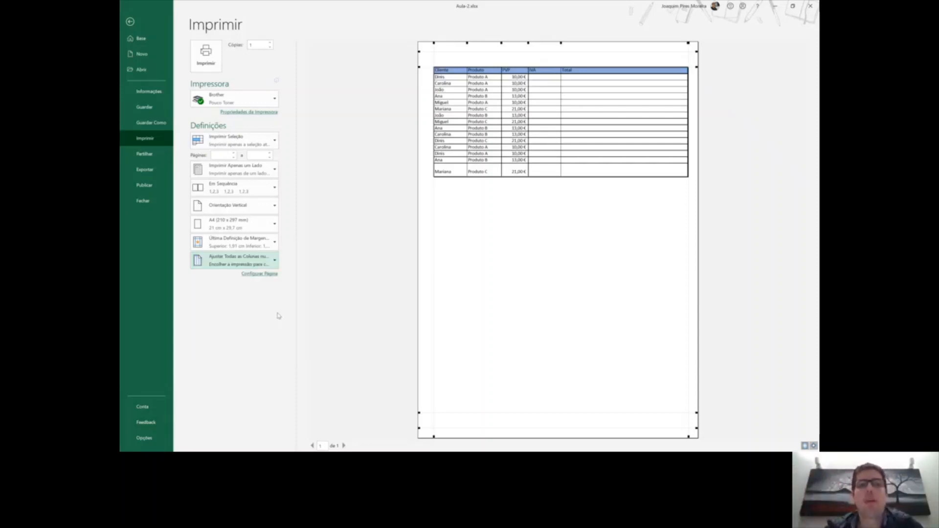
pyautogui.press('Escape')
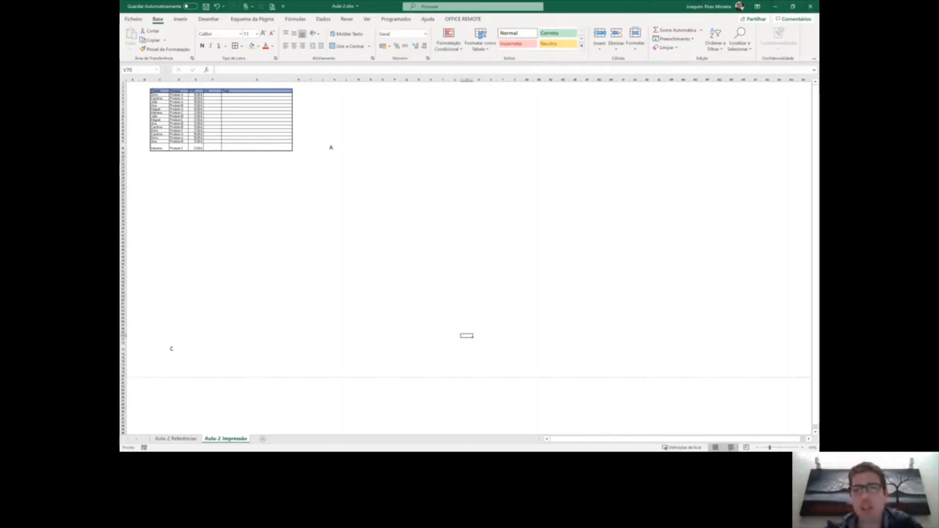
# - Show the sheet in page layout view zoomed out to whole pages and select cell G40 below the table
pyautogui.click(731, 447)
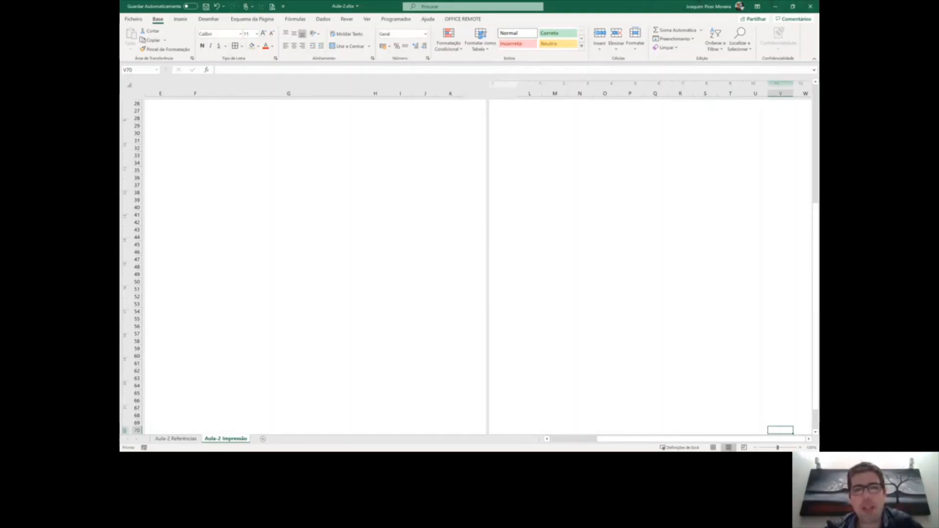
pyautogui.click(763, 447)
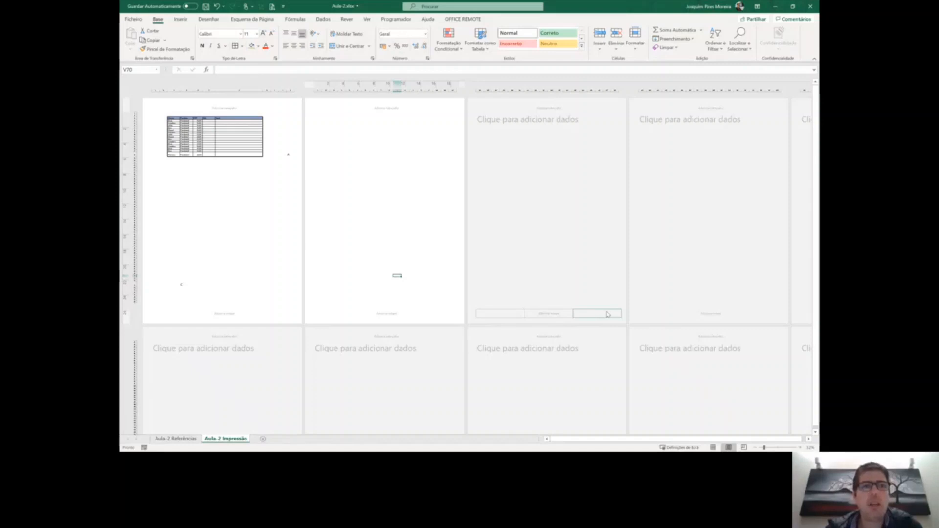
pyautogui.click(255, 208)
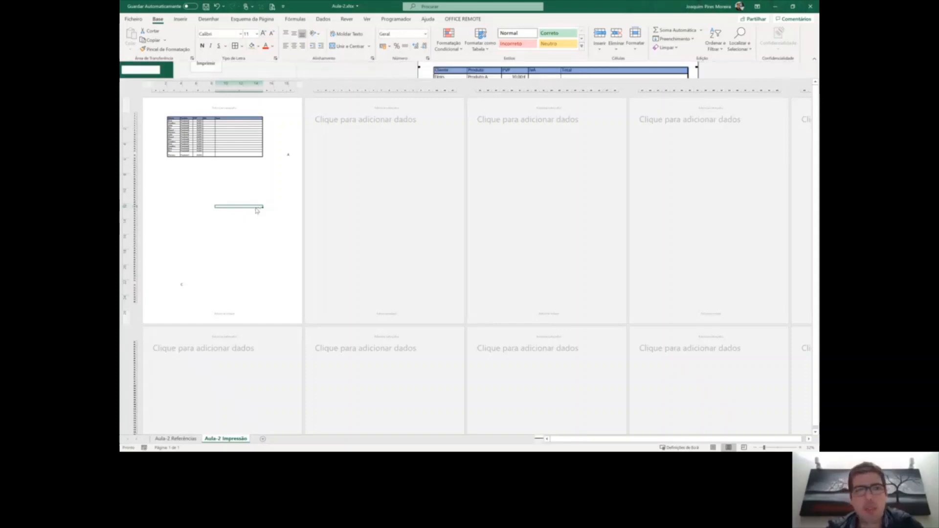
# - Change the print range from the selection to Imprimir Folhas Ativas and return to the sheet
pyautogui.hotkey('ctrl', 'p')
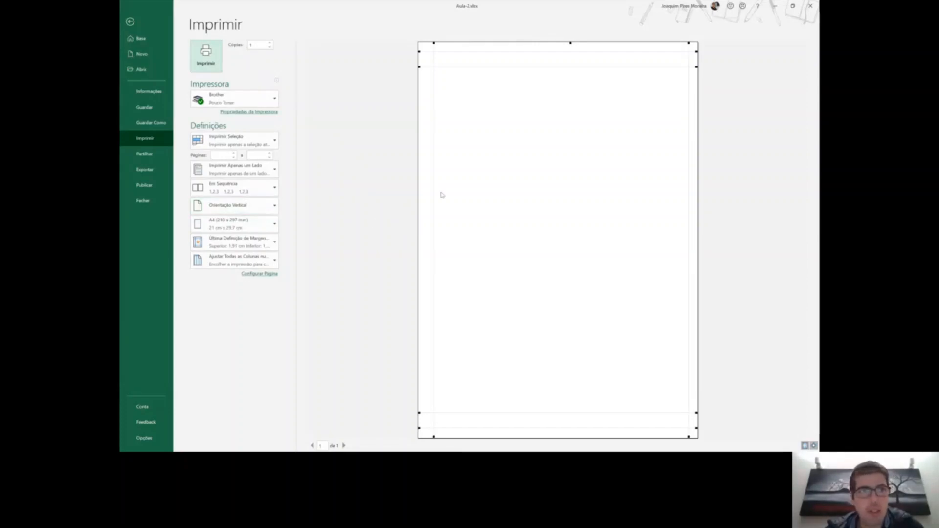
pyautogui.click(234, 141)
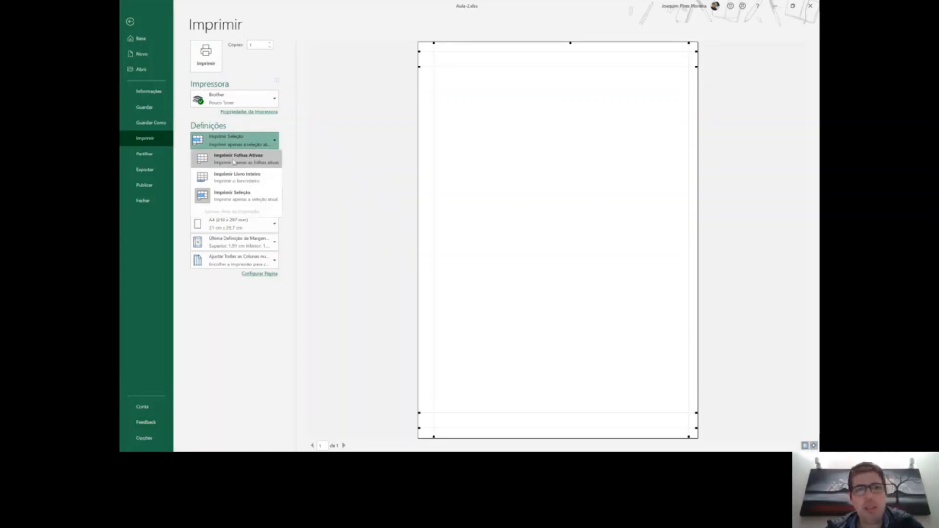
pyautogui.click(234, 163)
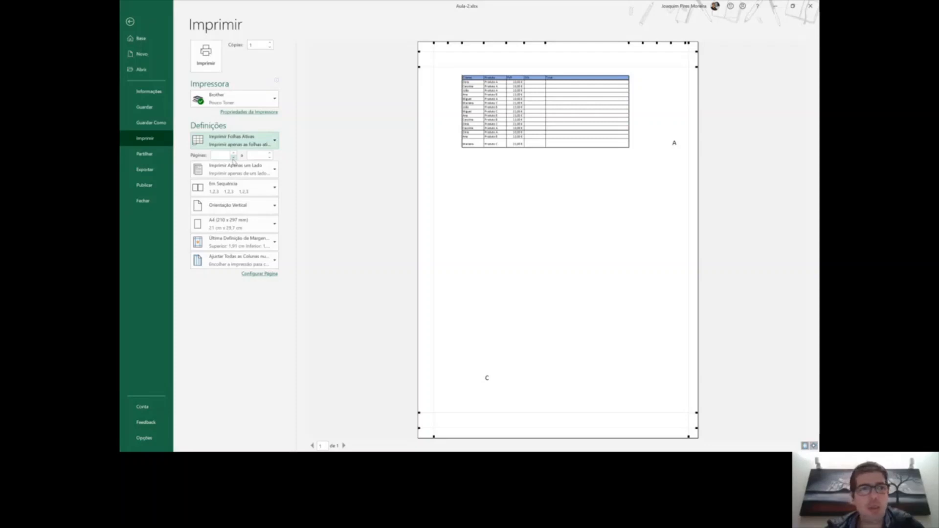
pyautogui.press('Escape')
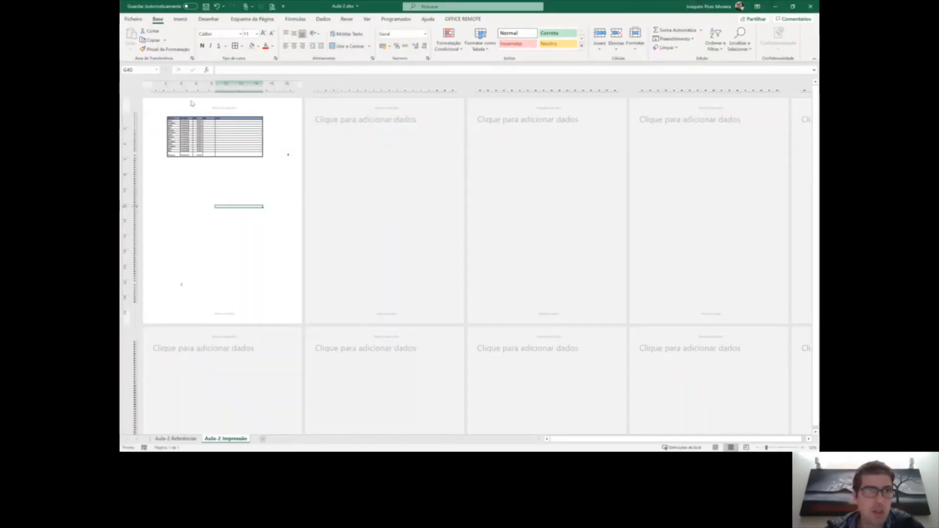
# - Enter dsadsaas in cell Q18 on the neighbouring page and preview the sheet's printout
pyautogui.click(357, 154)
pyautogui.write('dsadsaas')
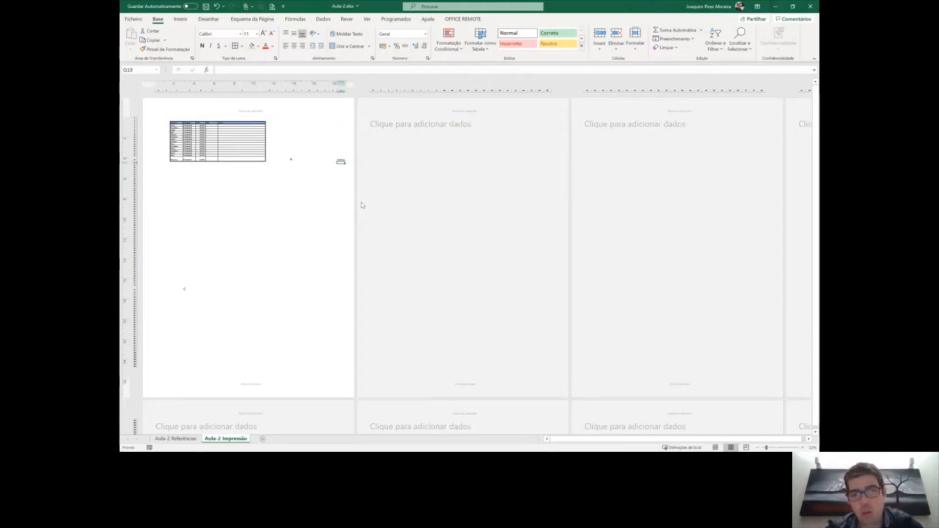
pyautogui.hotkey('ctrl', 'p')
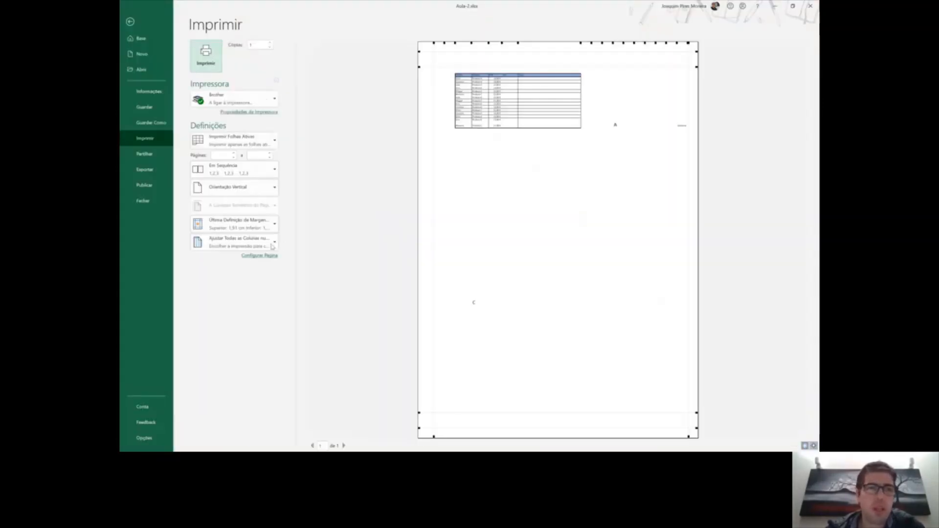
# - Set the print scaling to Sem Escala and return to the page layout view
pyautogui.click(259, 244)
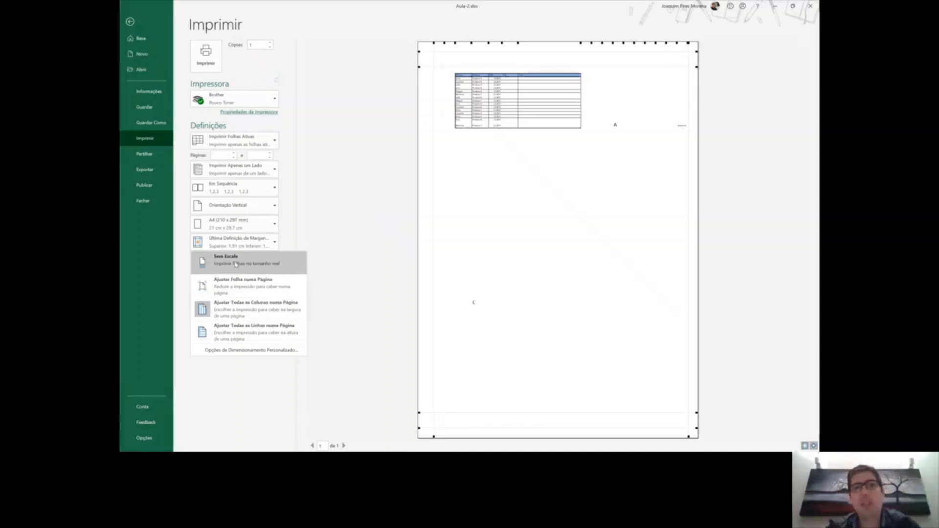
pyautogui.click(236, 264)
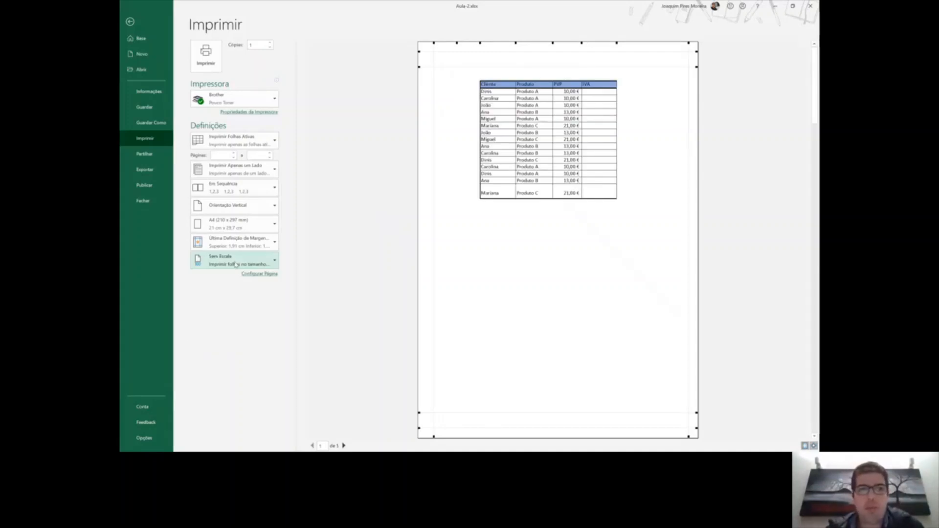
pyautogui.press('Escape')
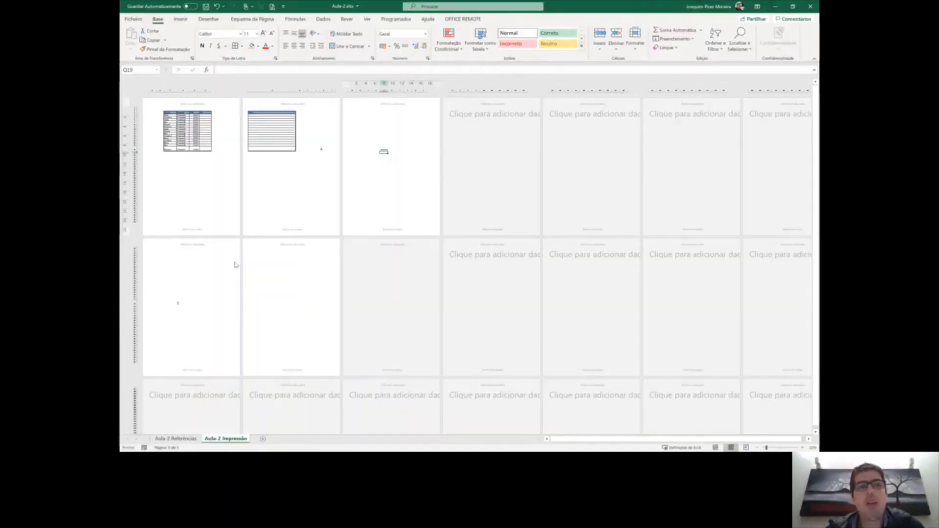
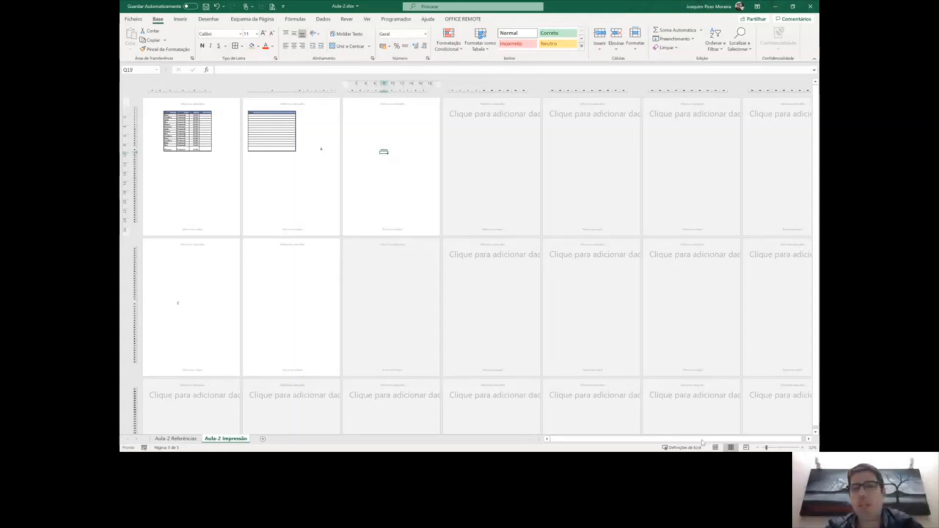
# - In page break preview, move the first vertical page break to the right edge of Total column G and check the print preview
pyautogui.click(747, 448)
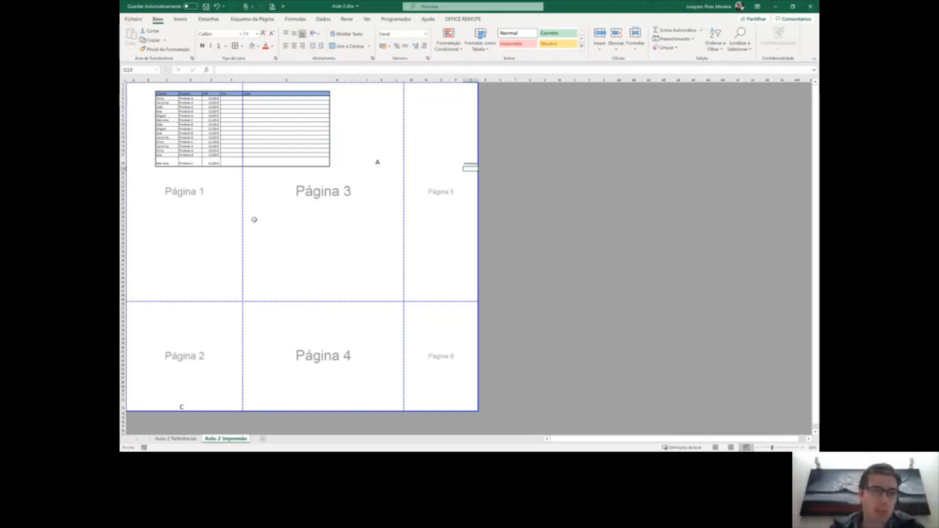
pyautogui.moveTo(243, 219); pyautogui.dragTo(327, 221)
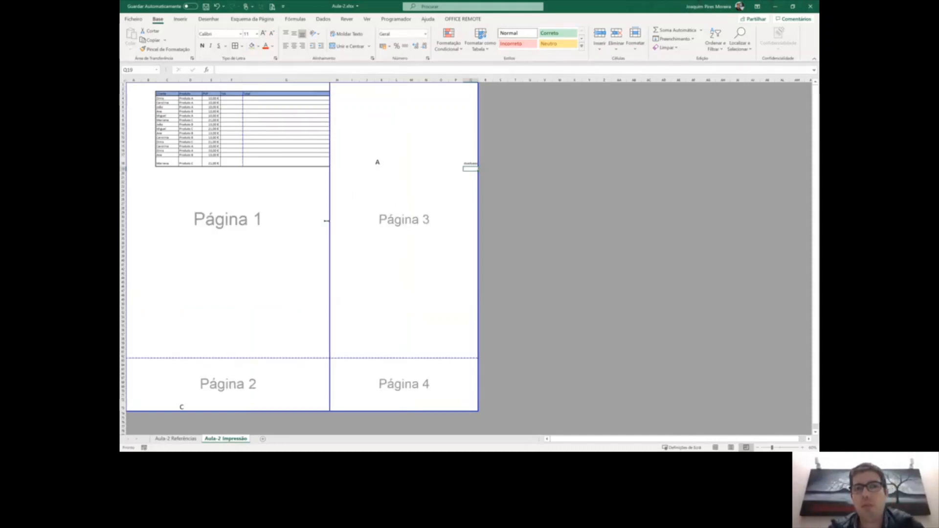
pyautogui.hotkey('ctrl', 'p')
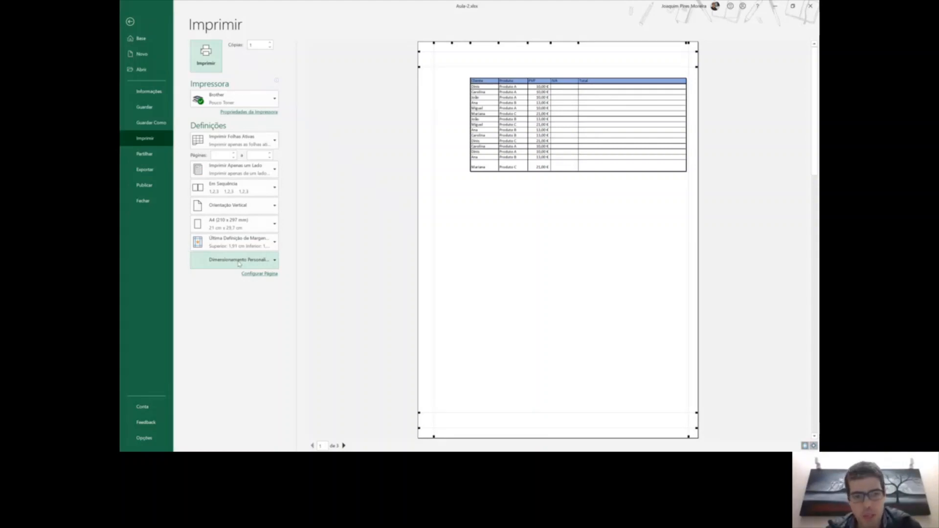
pyautogui.press('Escape')
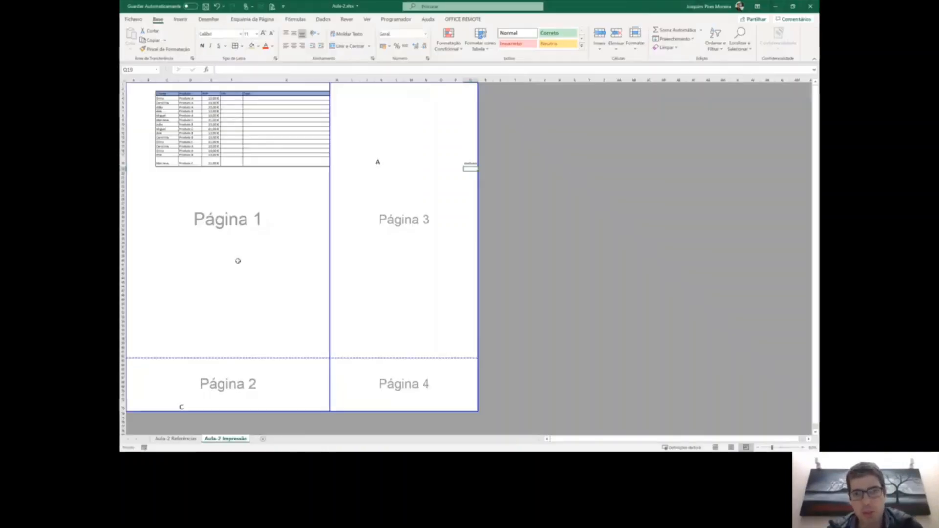
# - Return the sheet to normal view and select the empty cell P35
pyautogui.click(717, 447)
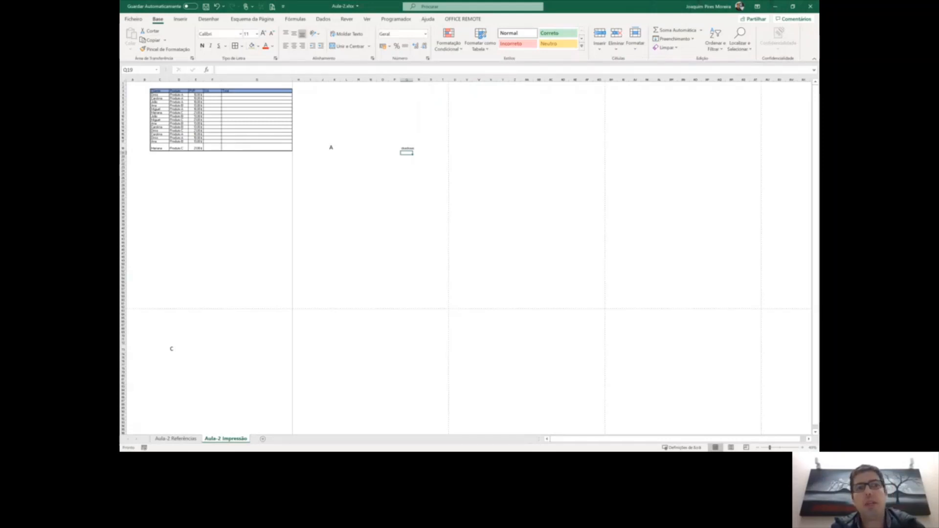
pyautogui.scroll(3, 466, 256)
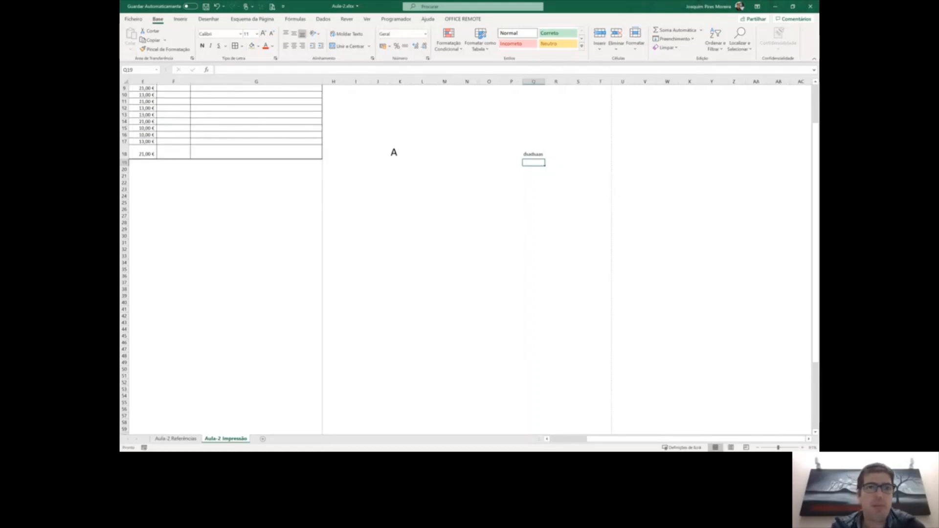
pyautogui.click(512, 269)
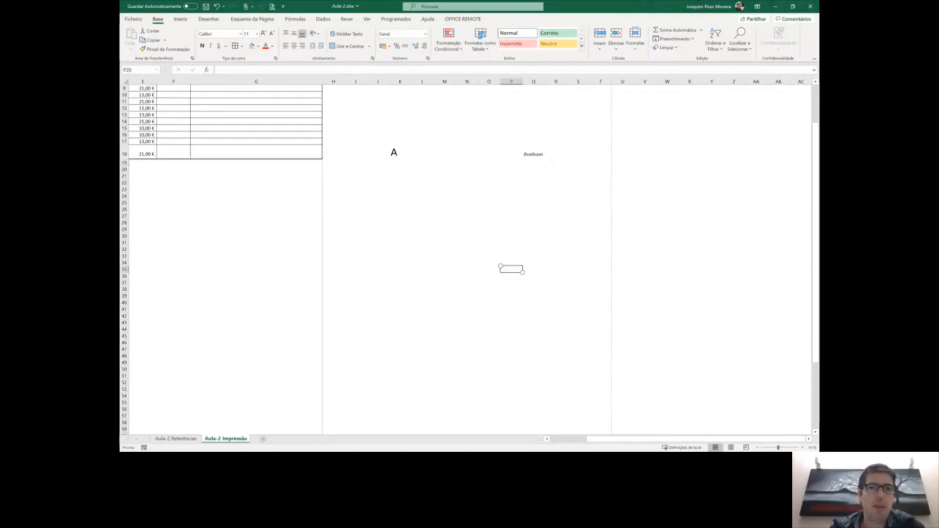
# - Define the table range C3:G18 as the print area, check it in page break preview and return to normal view
pyautogui.hotkey('ctrl', 'Left')
pyautogui.hotkey('ctrl', 'Up')
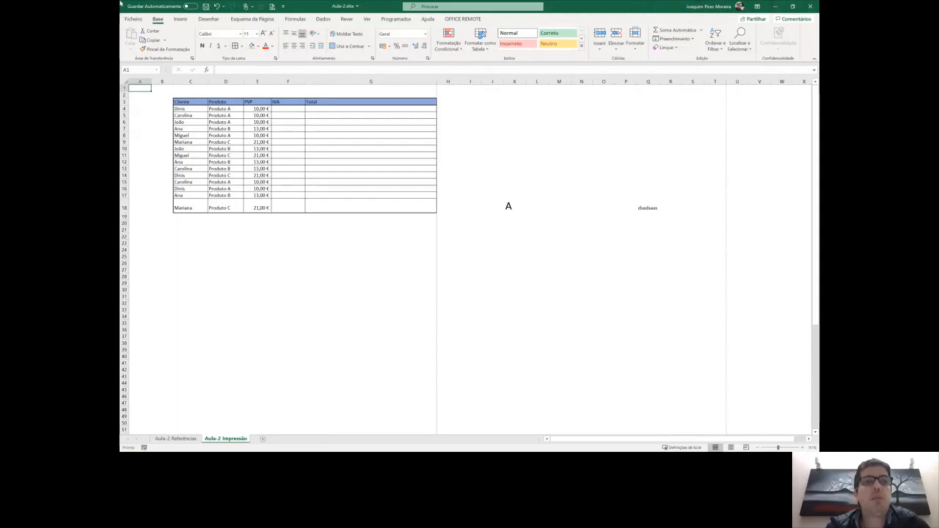
pyautogui.click(261, 20)
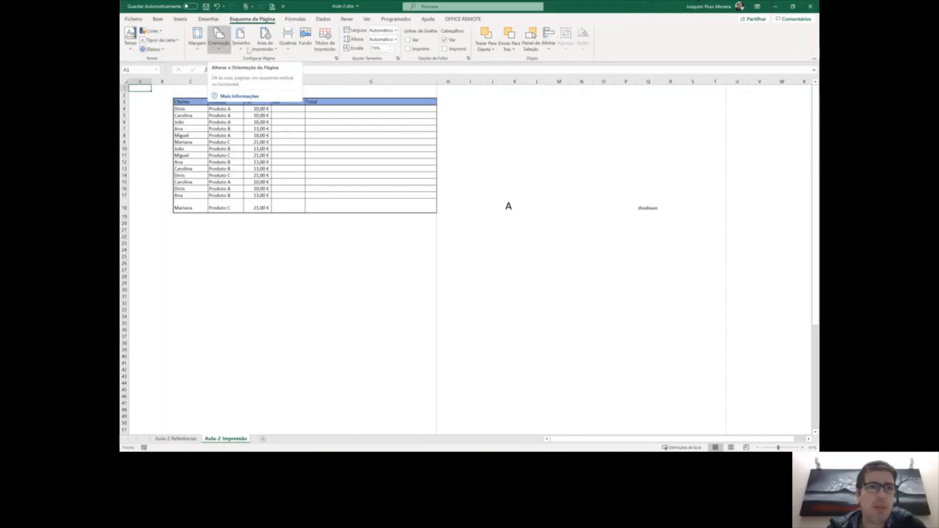
pyautogui.click(273, 50)
pyautogui.click(296, 72)
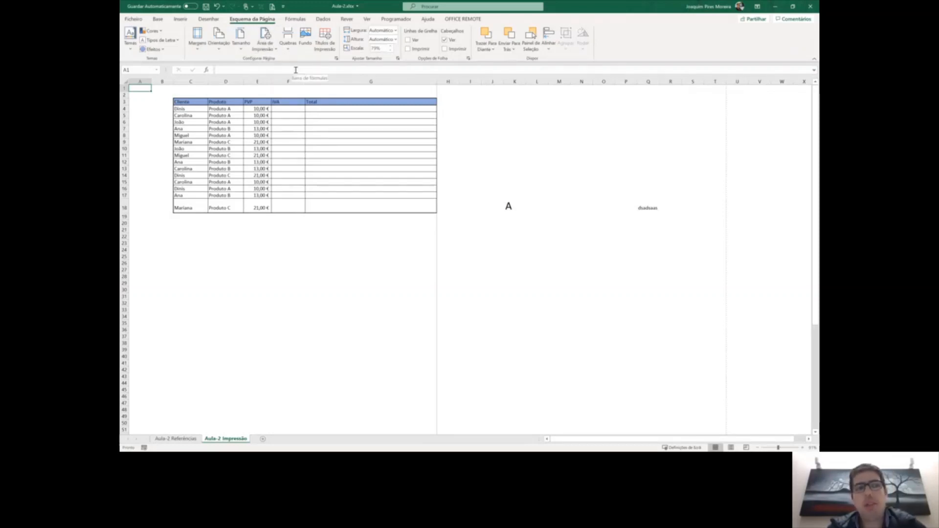
pyautogui.moveTo(197, 102); pyautogui.dragTo(341, 202)
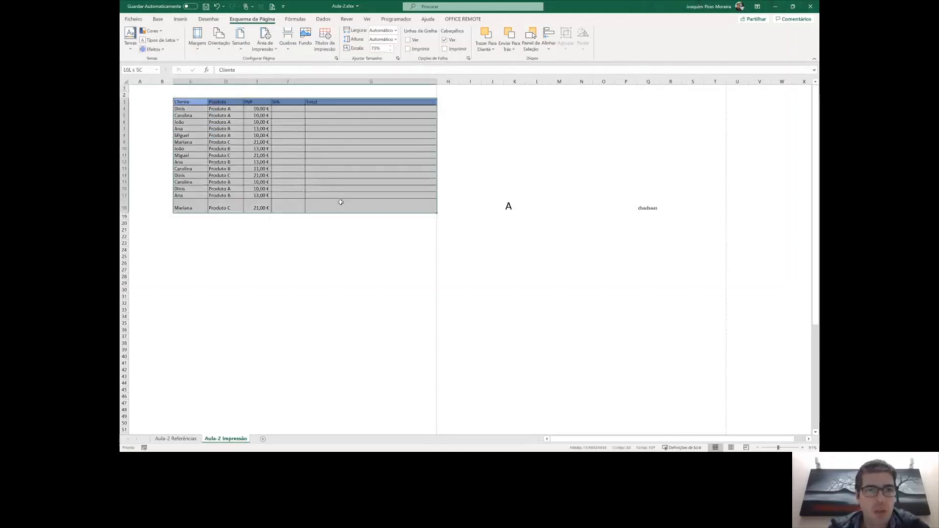
pyautogui.click(271, 53)
pyautogui.click(292, 61)
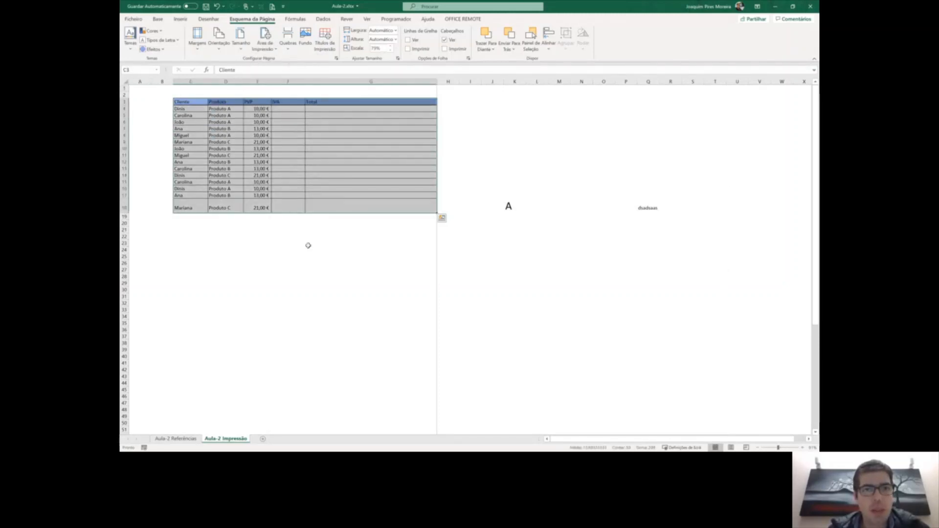
pyautogui.click(308, 245)
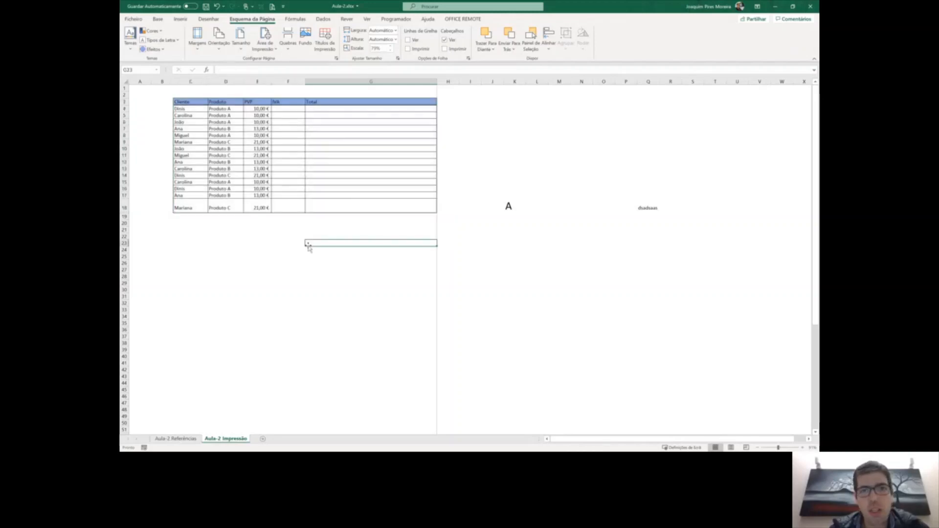
pyautogui.click(745, 448)
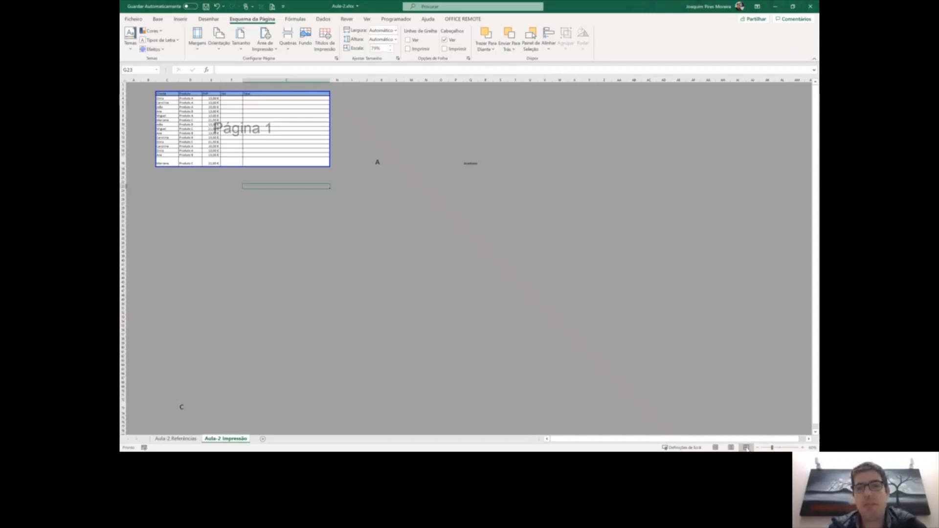
pyautogui.click(716, 448)
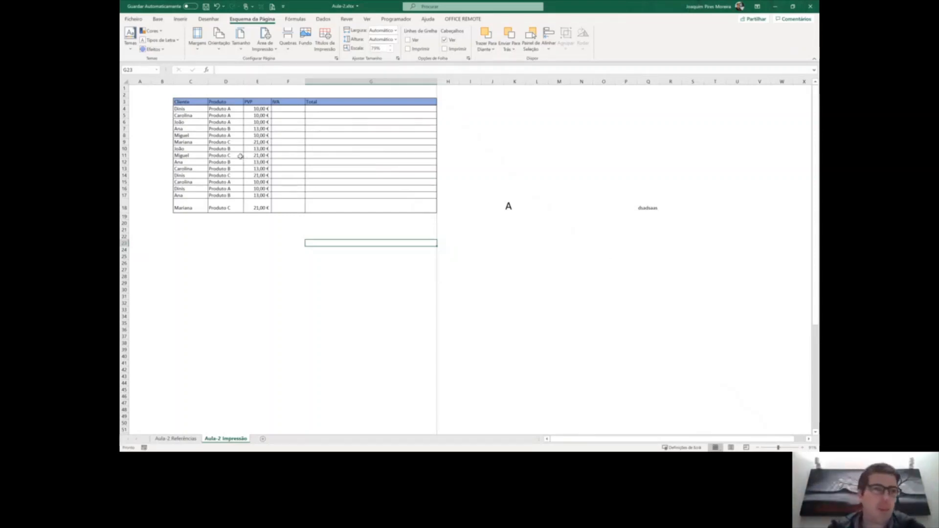
# - Select cell A4 and freeze the panes there so rows 1 to 3, including the table header, stay fixed
pyautogui.click(191, 109)
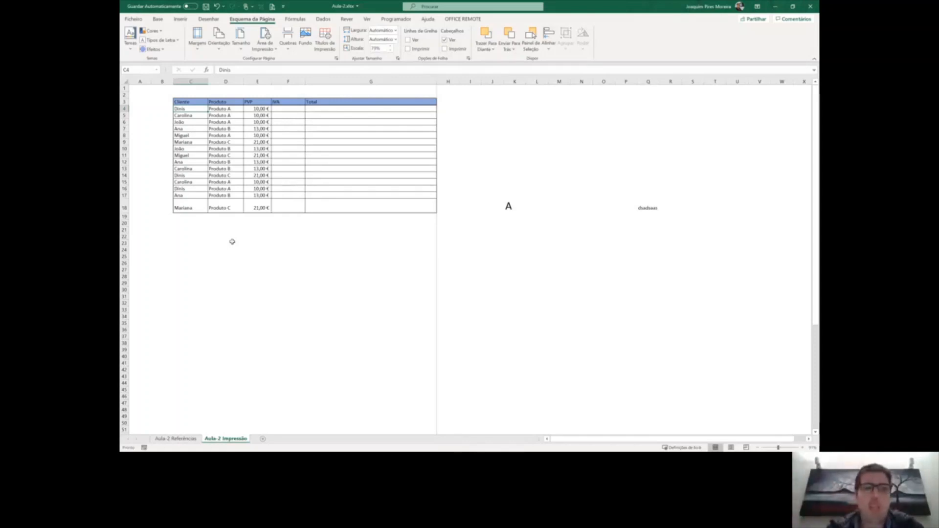
pyautogui.scroll(-20, 233, 241)
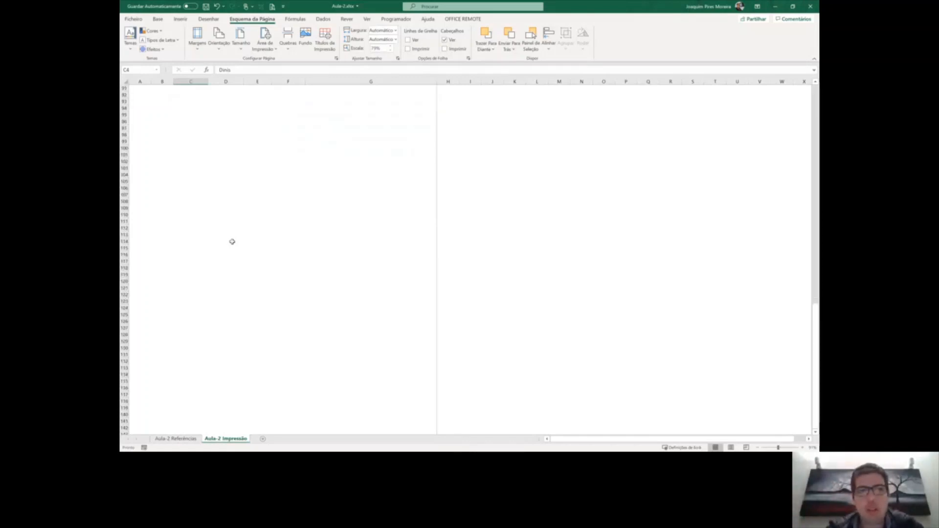
pyautogui.scroll(-3, 232, 242)
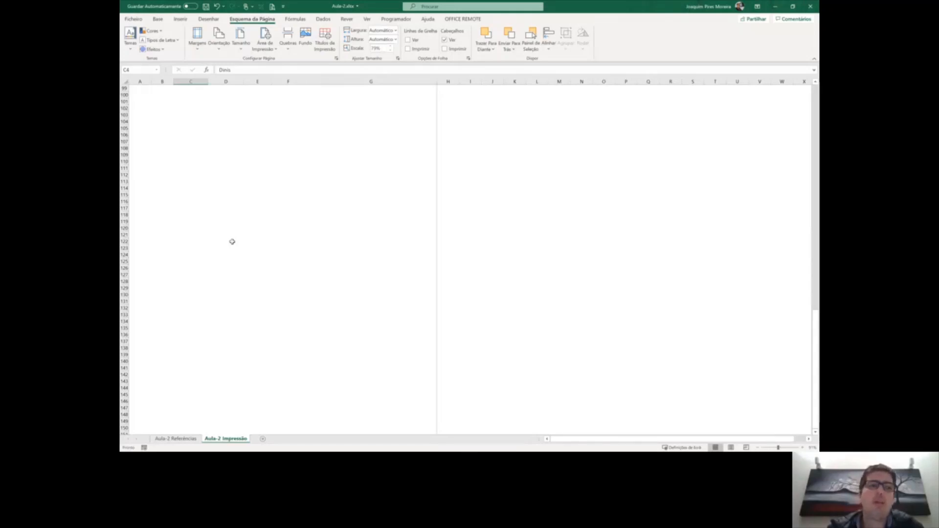
pyautogui.scroll(4, 233, 242)
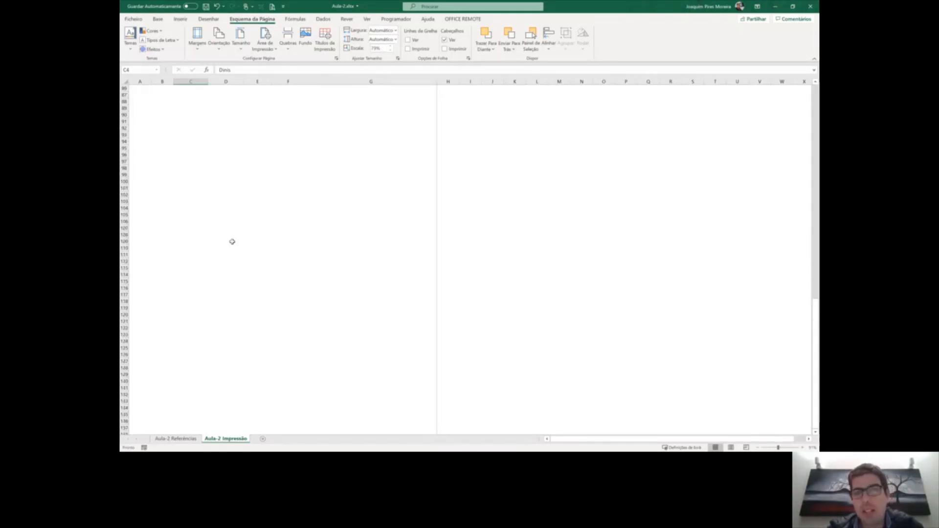
pyautogui.scroll(17, 232, 242)
pyautogui.scroll(12, 232, 241)
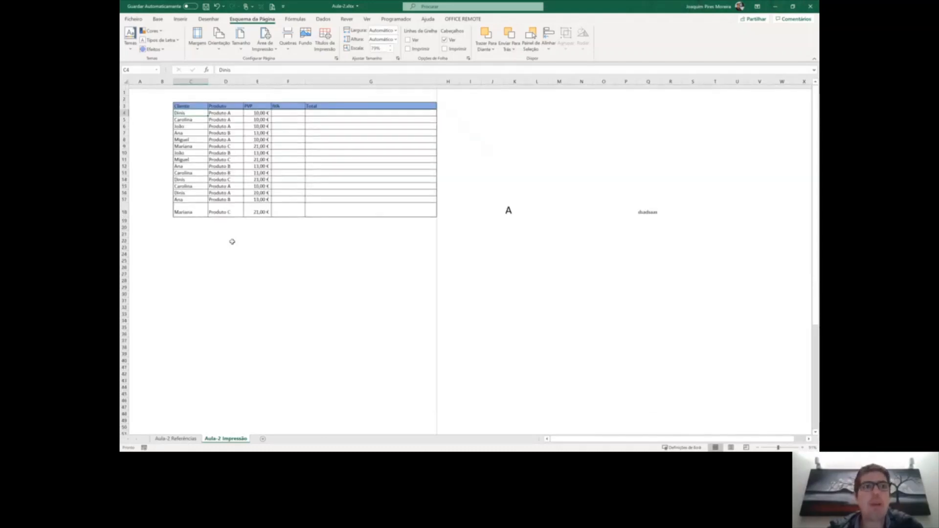
pyautogui.click(175, 229)
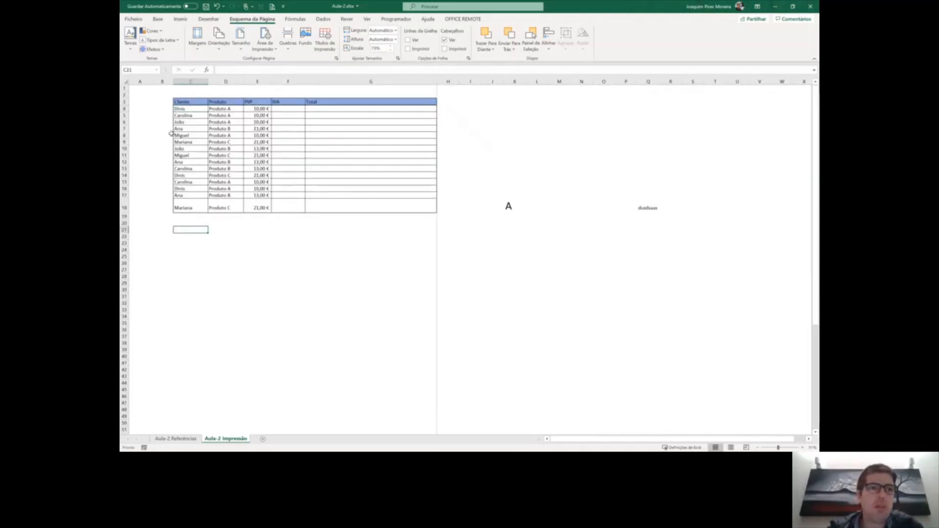
pyautogui.press('Left')
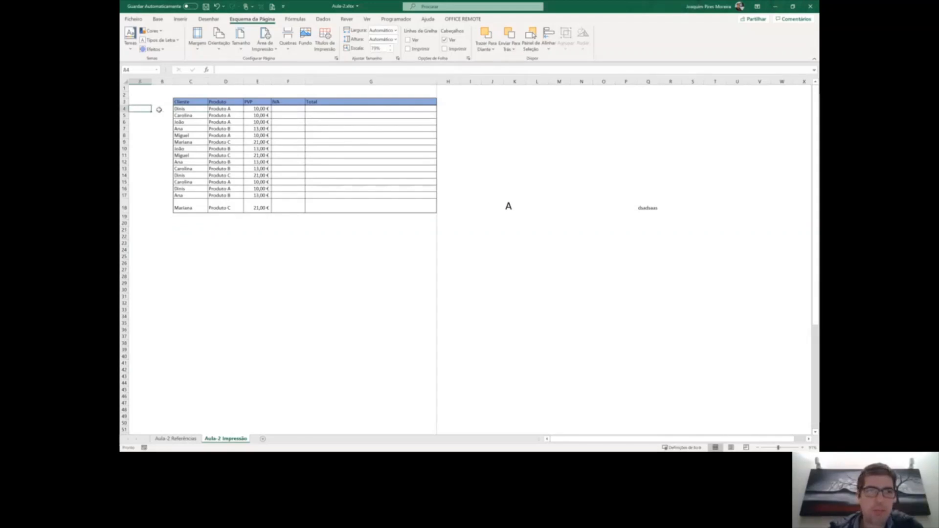
pyautogui.click(365, 18)
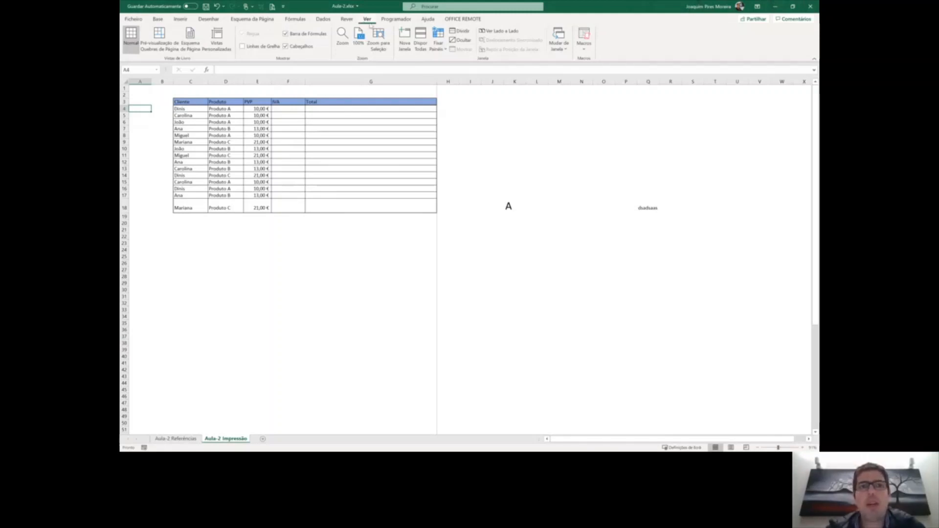
pyautogui.click(437, 52)
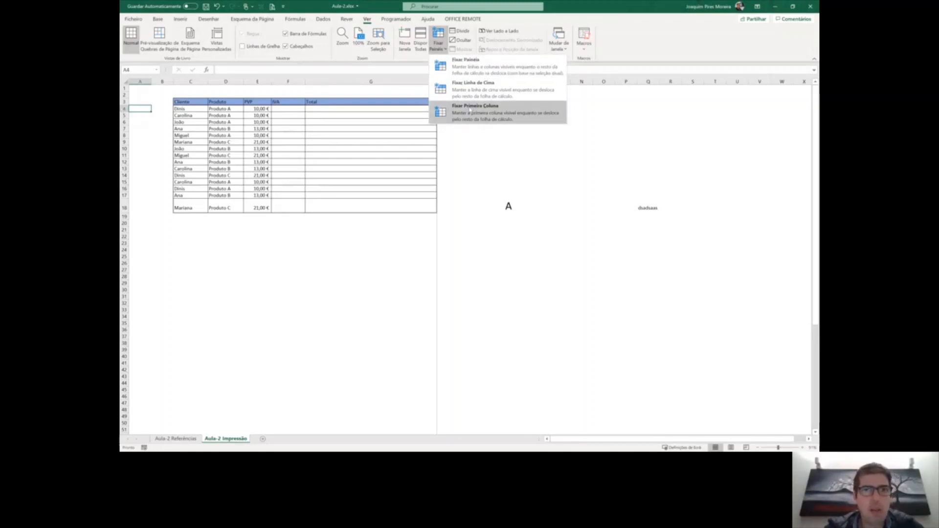
pyautogui.click(518, 72)
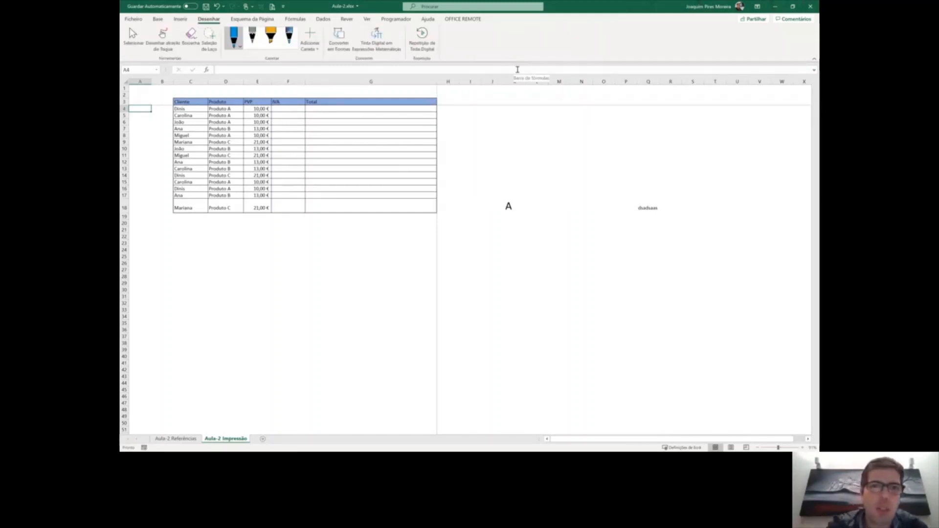
# - Mark the freeze line under row 3 with a blue pen circle, arrow and traced line, and delete the ink
pyautogui.moveTo(414, 104)
pyautogui.mouseDown()
pyautogui.moveTo(461, 104)
pyautogui.moveTo(412, 107)
pyautogui.mouseUp()
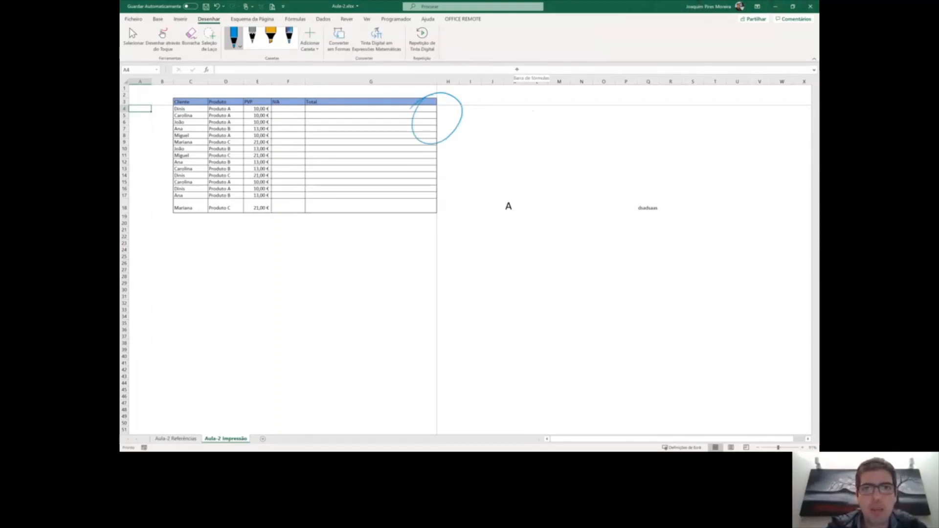
pyautogui.moveTo(533, 138)
pyautogui.mouseDown()
pyautogui.moveTo(519, 119)
pyautogui.moveTo(544, 126)
pyautogui.mouseUp()
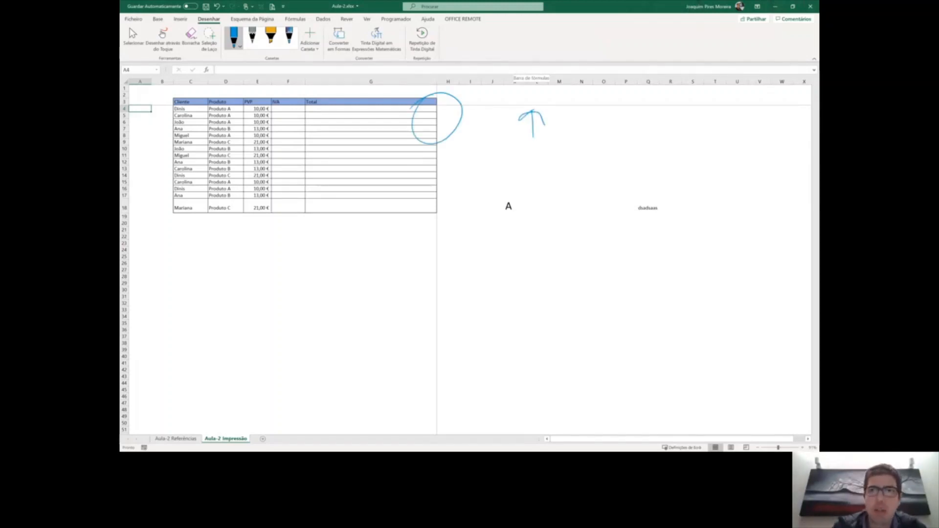
pyautogui.moveTo(797, 106); pyautogui.dragTo(665, 105)
pyautogui.moveTo(550, 105); pyautogui.dragTo(277, 105)
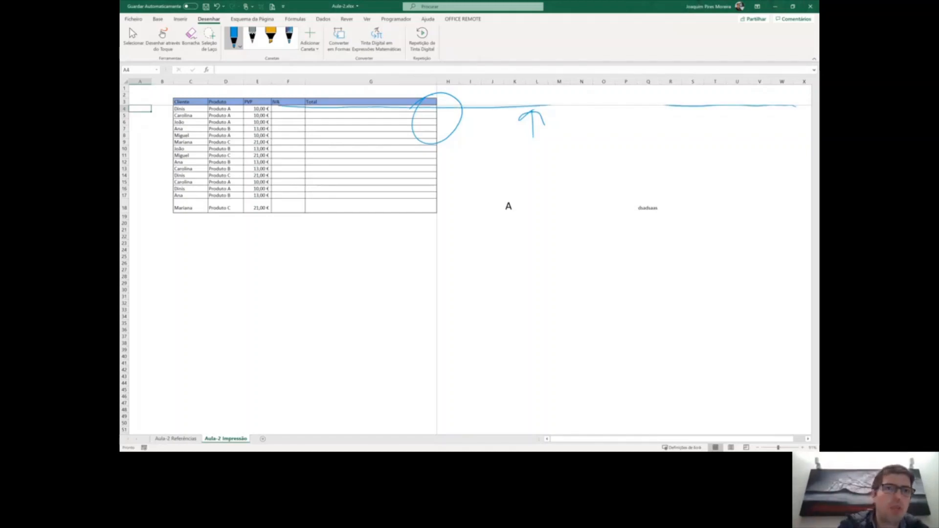
pyautogui.moveTo(176, 104); pyautogui.dragTo(129, 105)
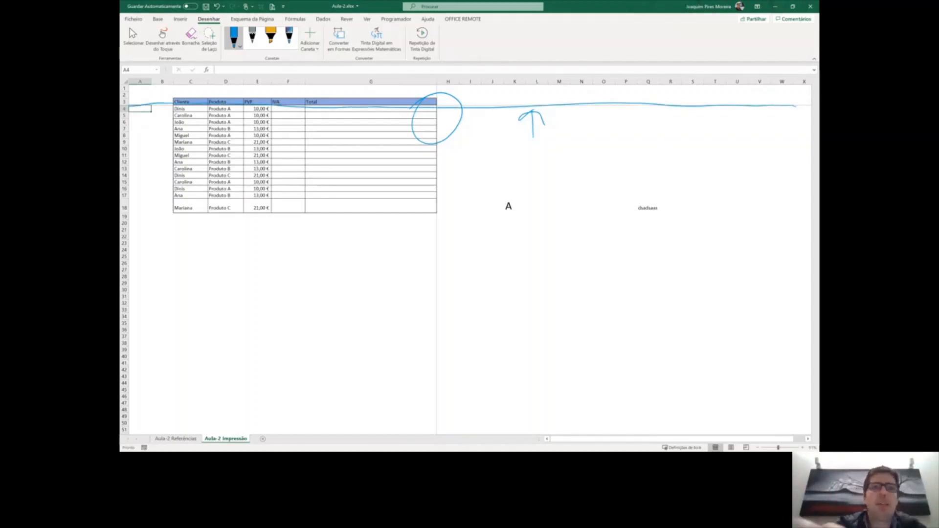
pyautogui.moveTo(447, 127)
pyautogui.mouseDown()
pyautogui.moveTo(446, 117)
pyautogui.moveTo(566, 149)
pyautogui.mouseUp()
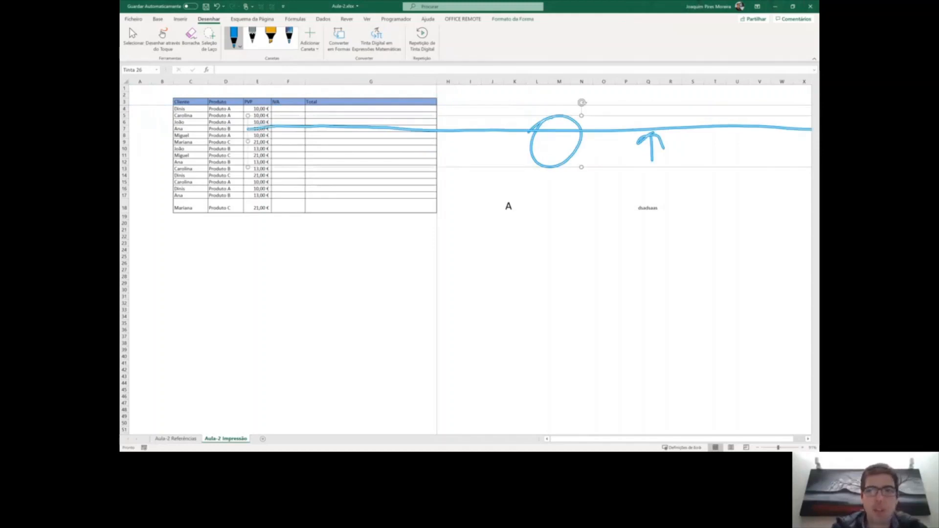
pyautogui.press('Delete')
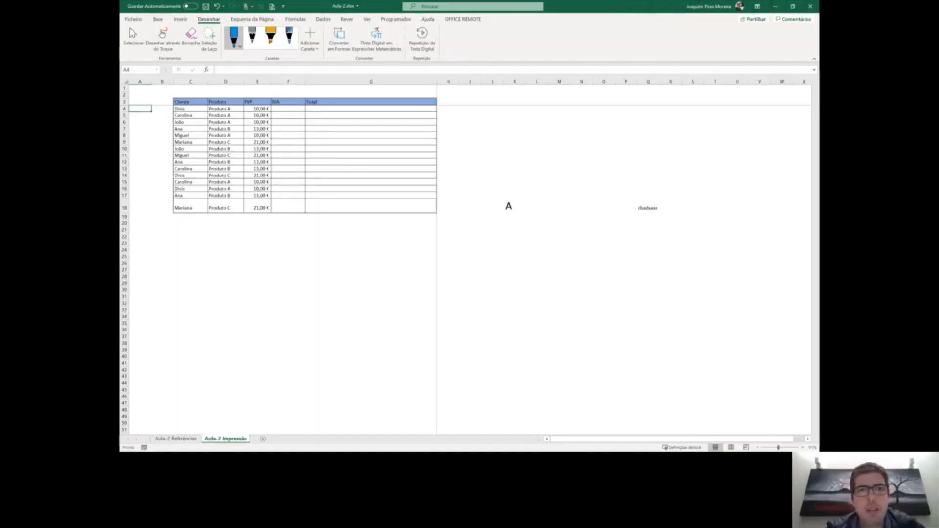
# - Scroll through the rows below the table to check the behaviour of the frozen header rows
pyautogui.scroll(-4, 536, 181)
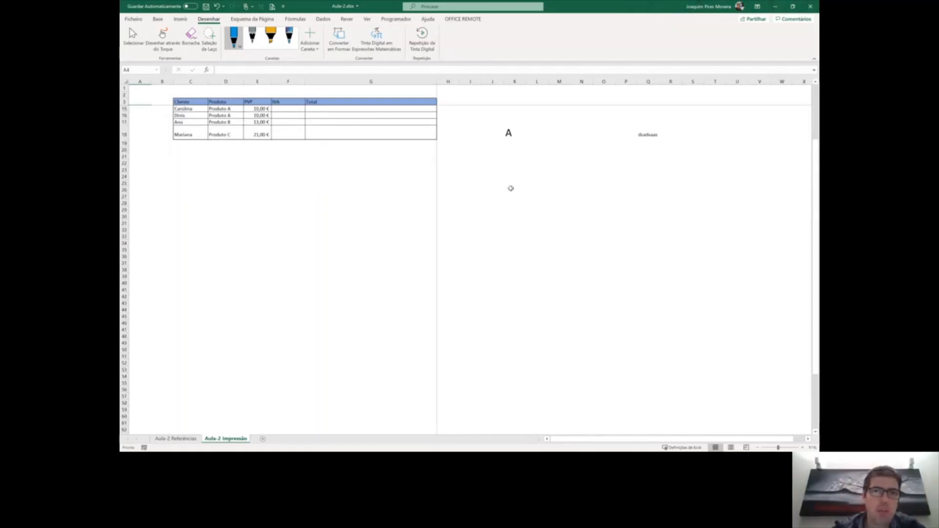
pyautogui.scroll(-7, 511, 188)
pyautogui.scroll(-20, 511, 189)
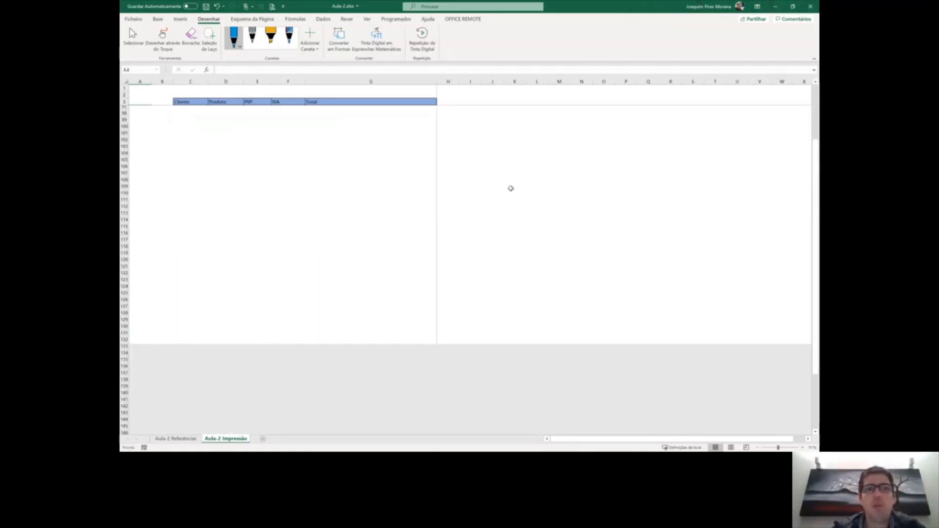
pyautogui.scroll(-5, 511, 188)
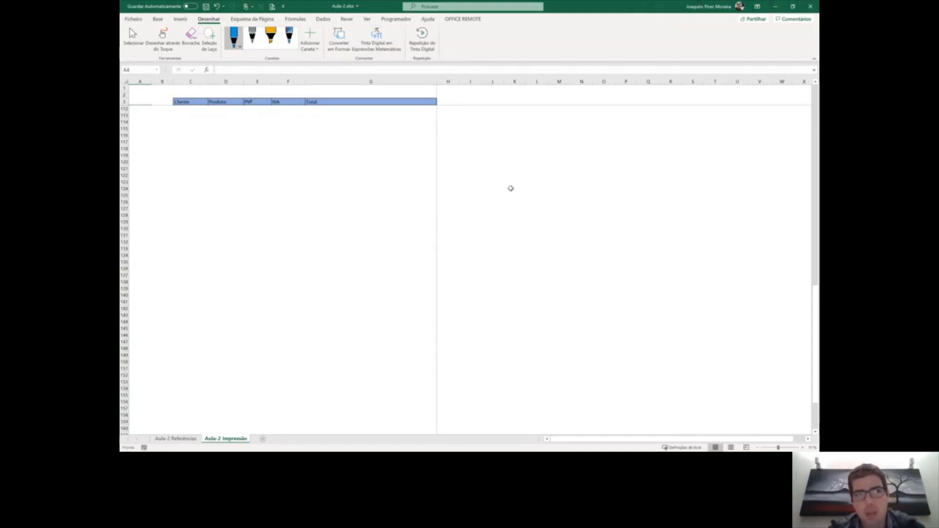
pyautogui.press('Up')
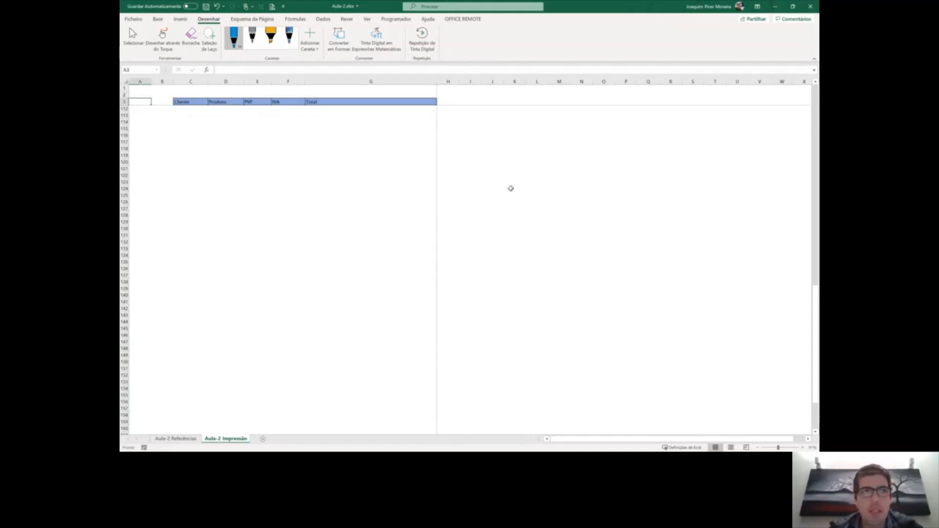
pyautogui.press('Down')
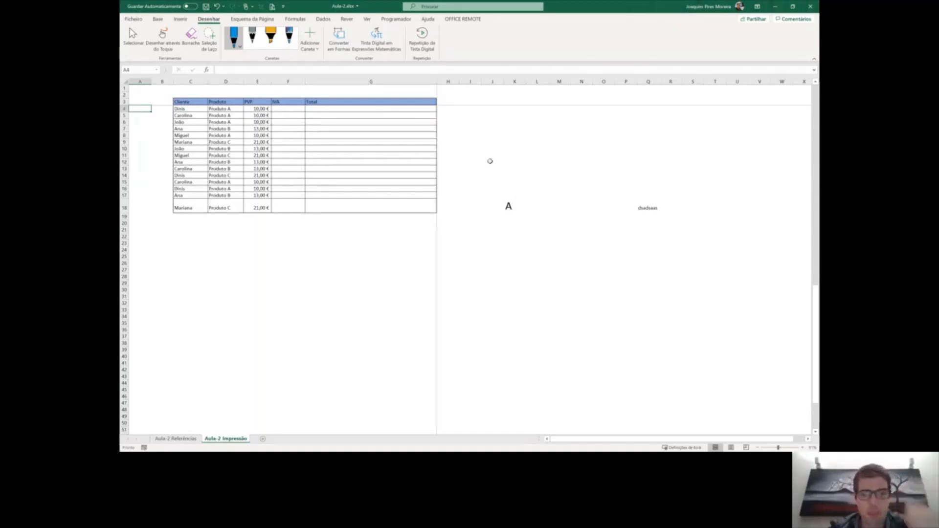
# - Enter sassa in frozen cell A1, scroll down the sheet to check it, and clear the cell
pyautogui.press('Up')
pyautogui.press('Up')
pyautogui.press('Up')
pyautogui.write('sassa')
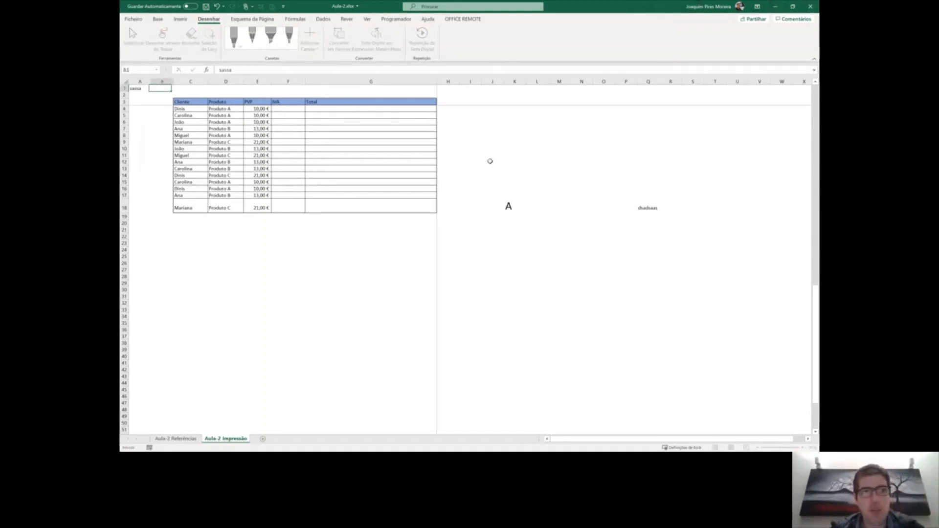
pyautogui.press('Tab')
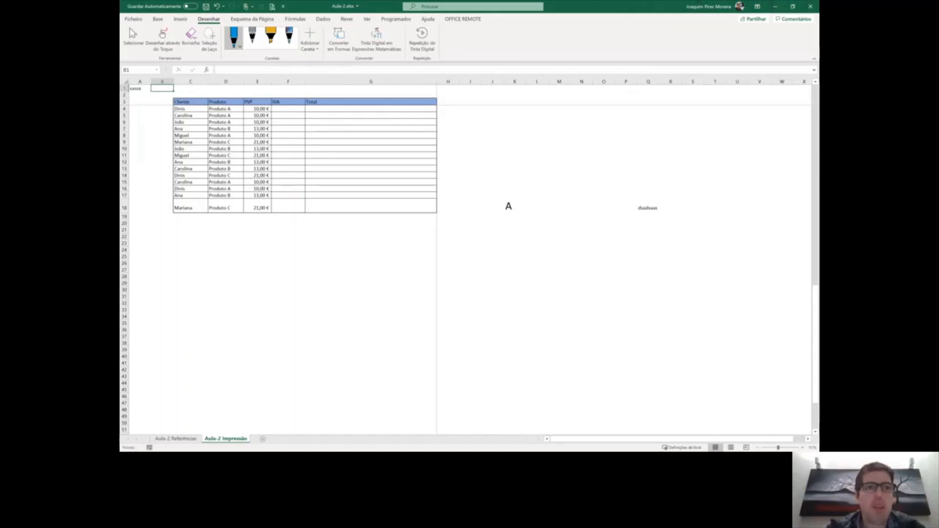
pyautogui.scroll(-17, 371, 259)
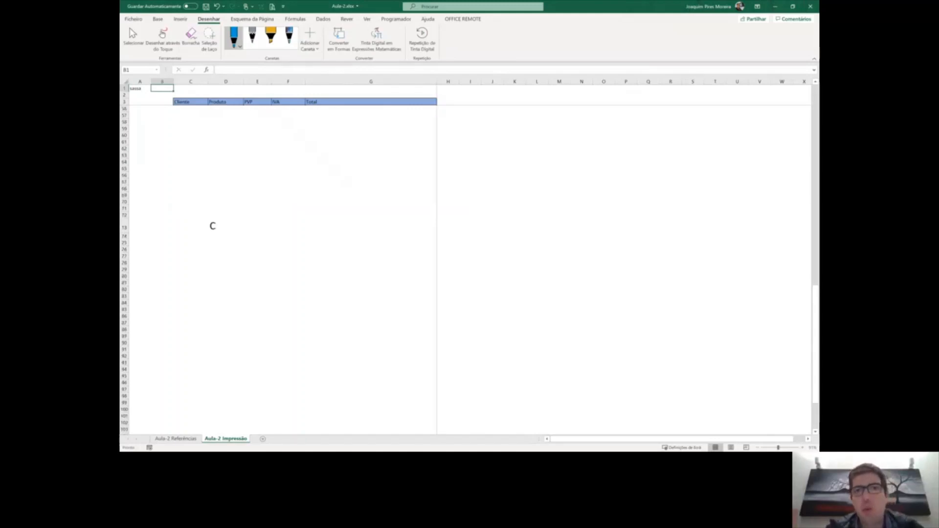
pyautogui.scroll(-7, 213, 225)
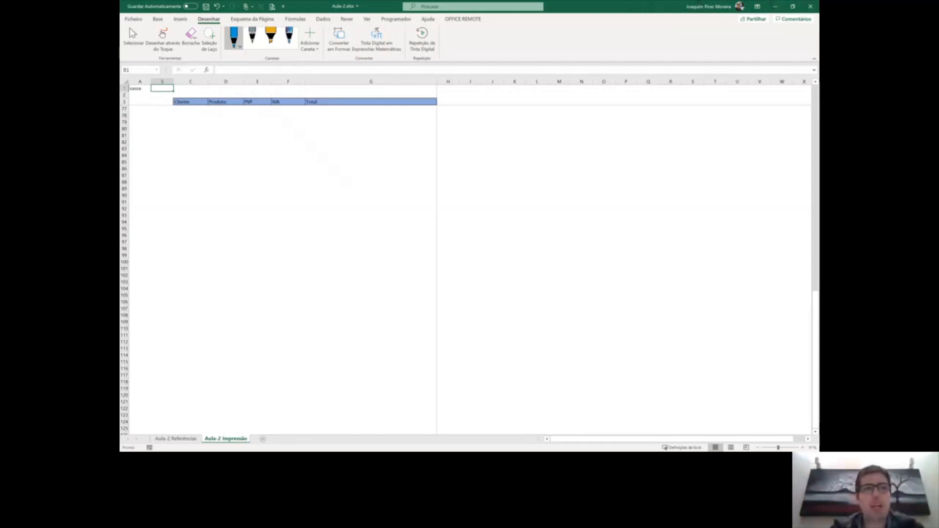
pyautogui.scroll(20, 304, 174)
pyautogui.press('Left')
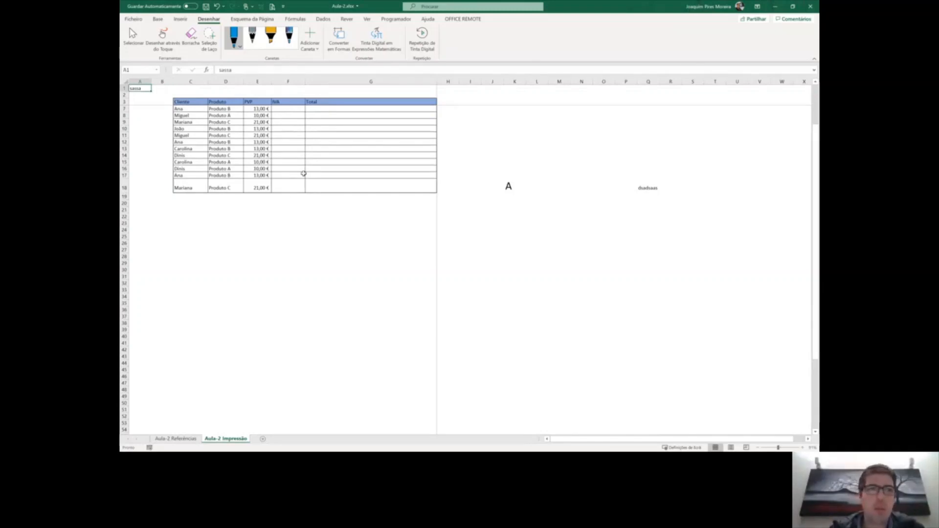
pyautogui.press('Delete')
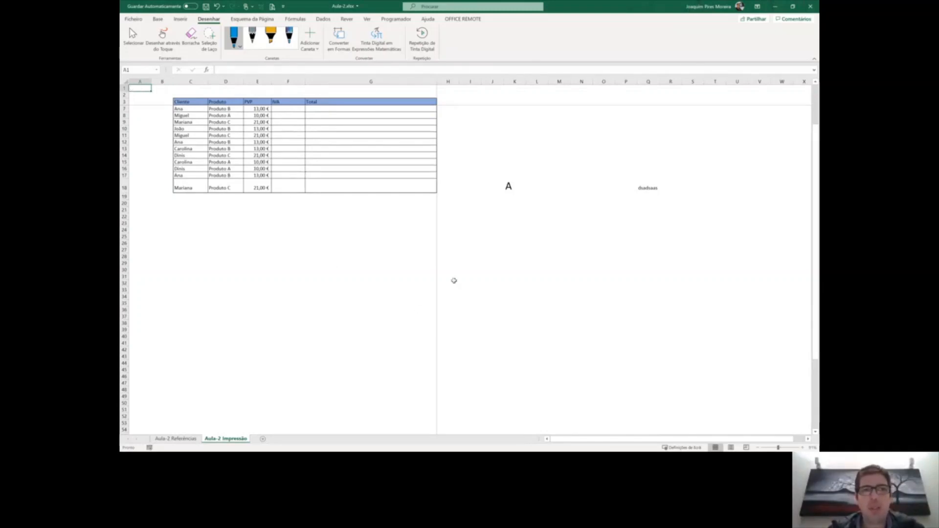
# - Scroll across the columns beyond the table to check the frozen rows, and return to cell A1
pyautogui.hscroll(10, 454, 280)
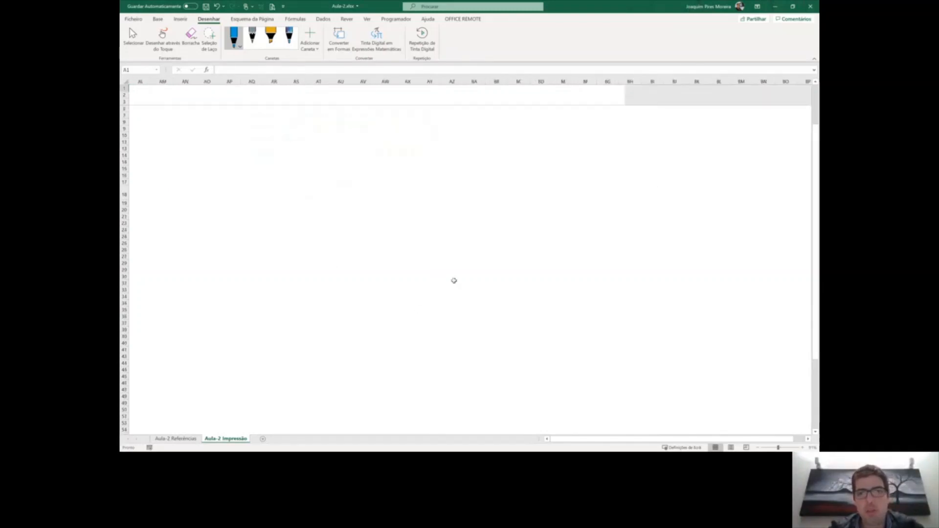
pyautogui.hscroll(6, 454, 281)
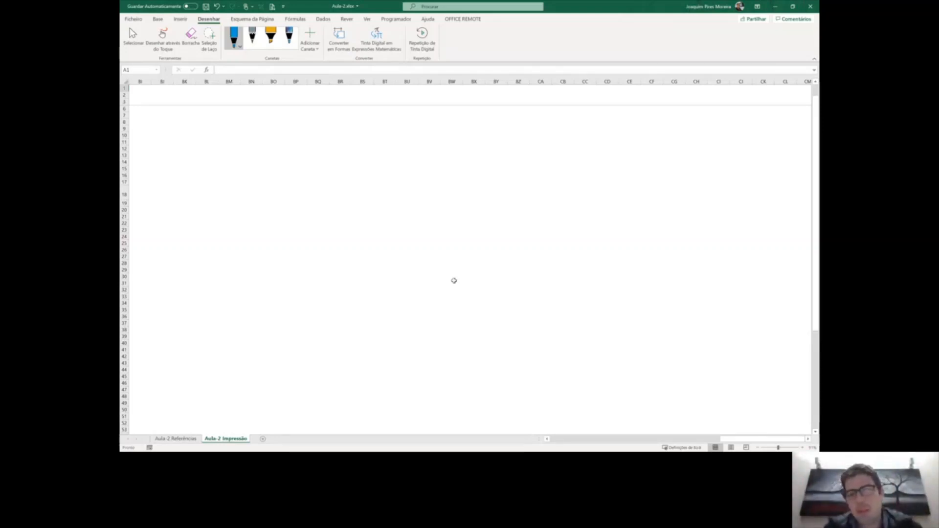
pyautogui.hotkey('ctrl', 'Home')
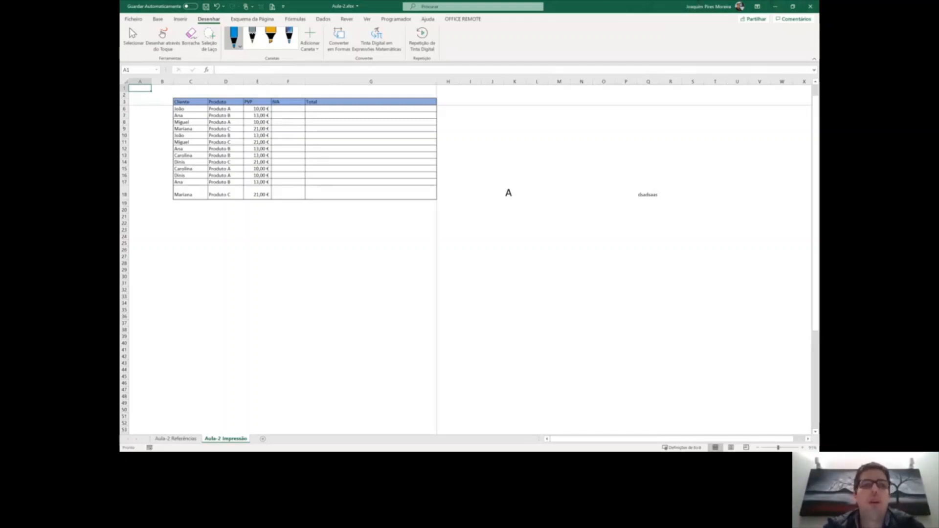
# - Remove the green fill from cell C6 and highlight cell C4 in yellow
pyautogui.click(185, 107)
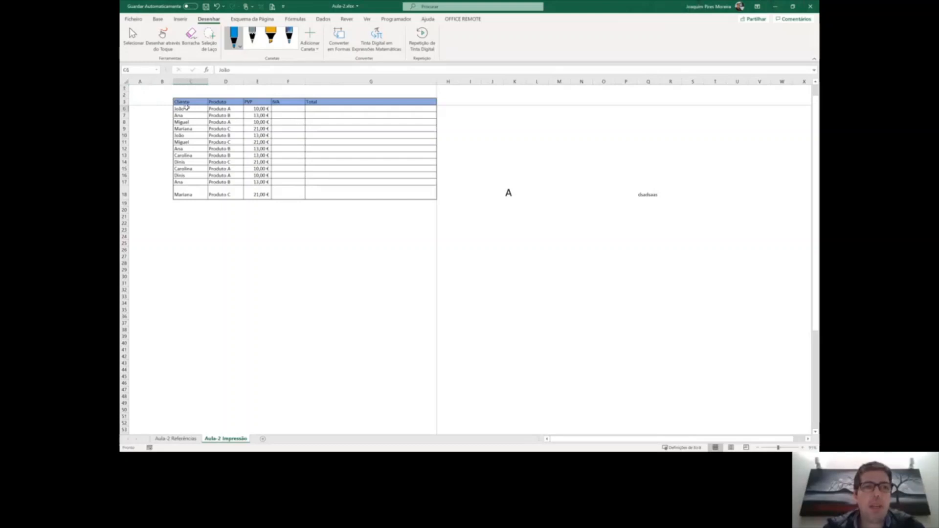
pyautogui.click(157, 19)
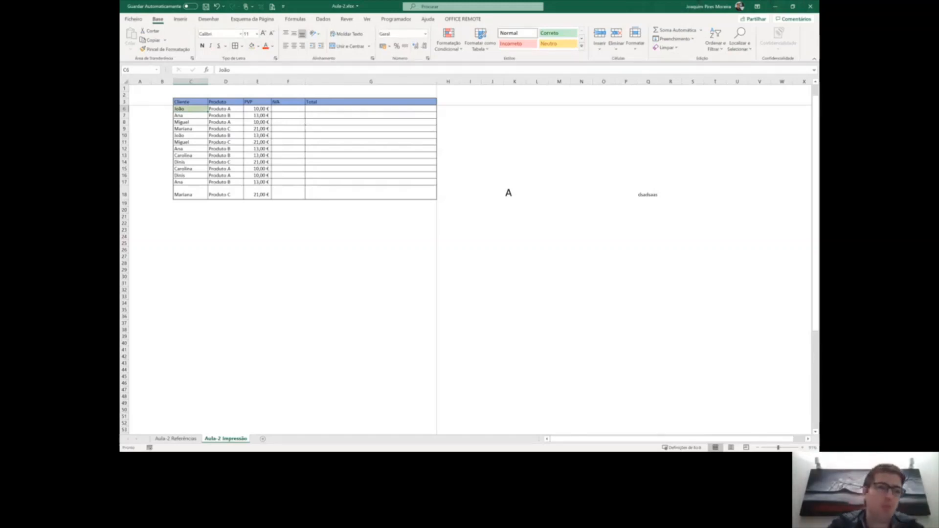
pyautogui.scroll(5, 305, 126)
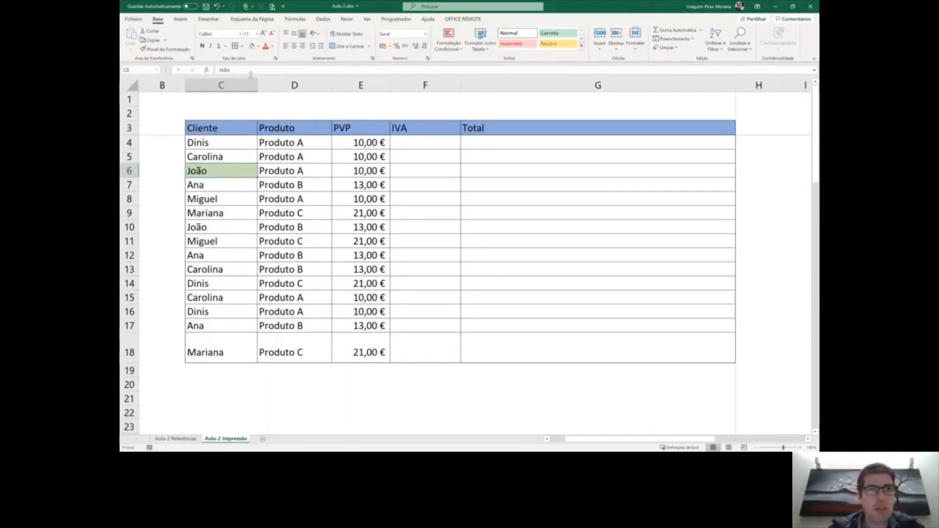
pyautogui.click(258, 46)
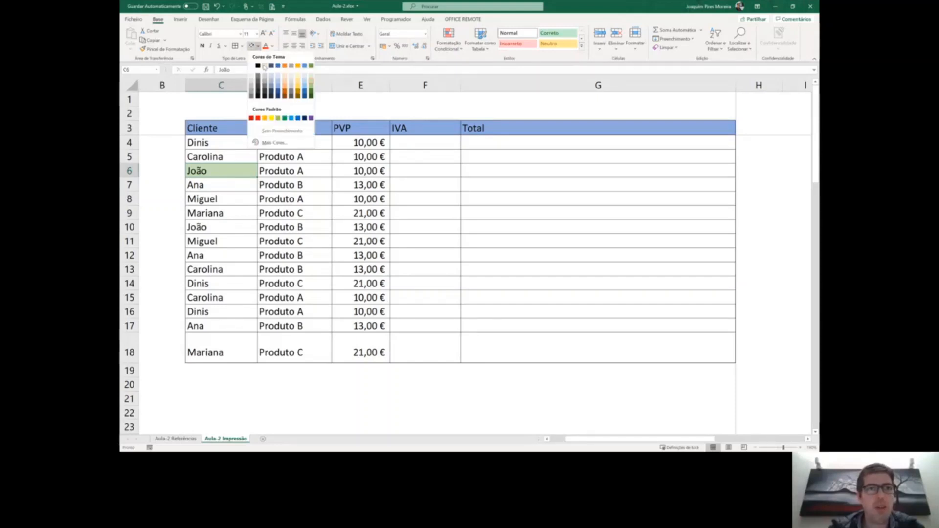
pyautogui.click(264, 66)
pyautogui.click(199, 144)
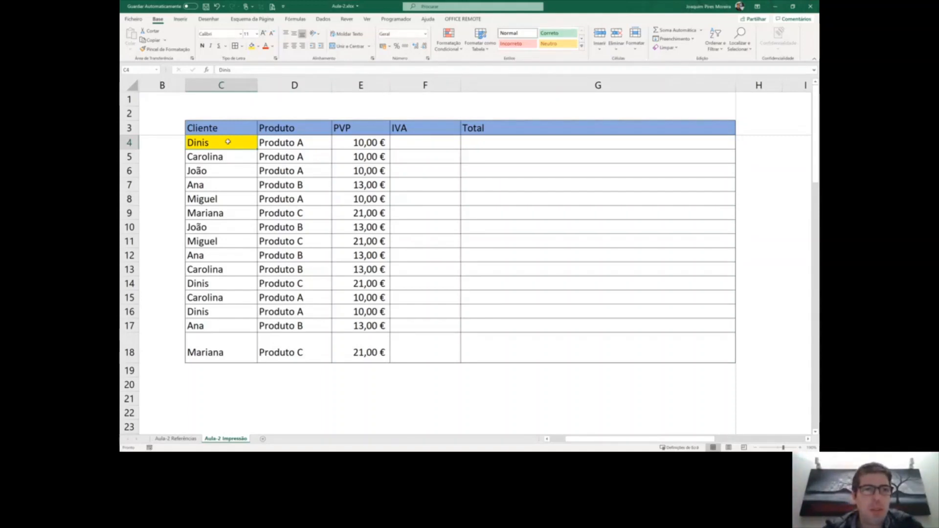
# - Release the current frozen panes and freeze them again at cell C4, fixing rows 1 to 3 and columns A and B
pyautogui.hscroll(3, 228, 142)
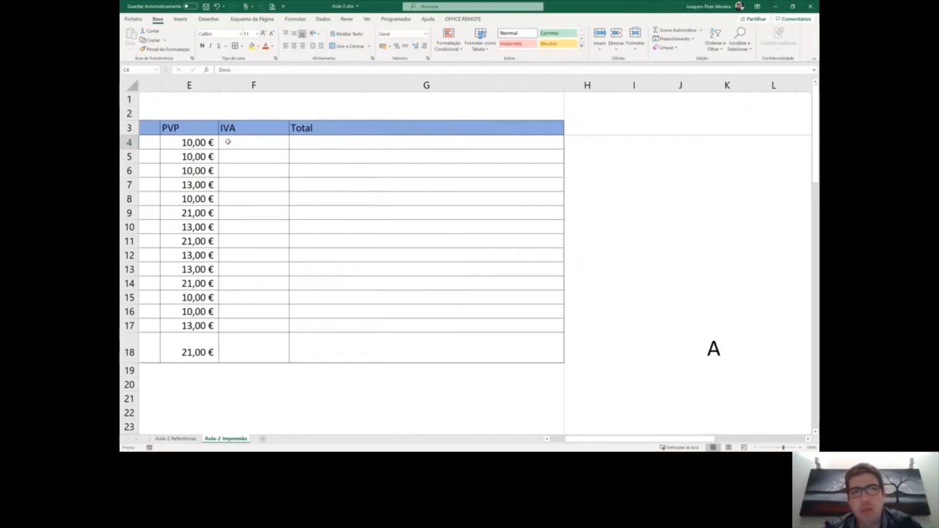
pyautogui.hscroll(-4, 228, 141)
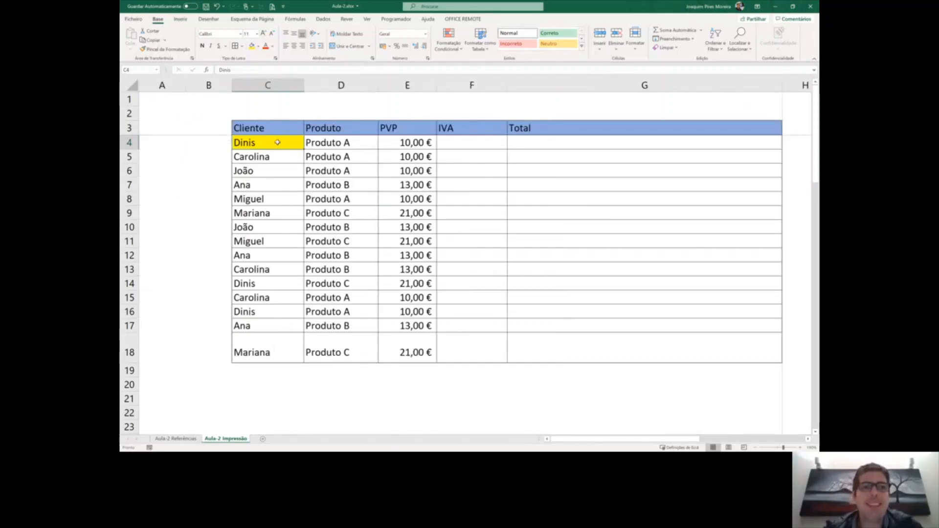
pyautogui.click(368, 19)
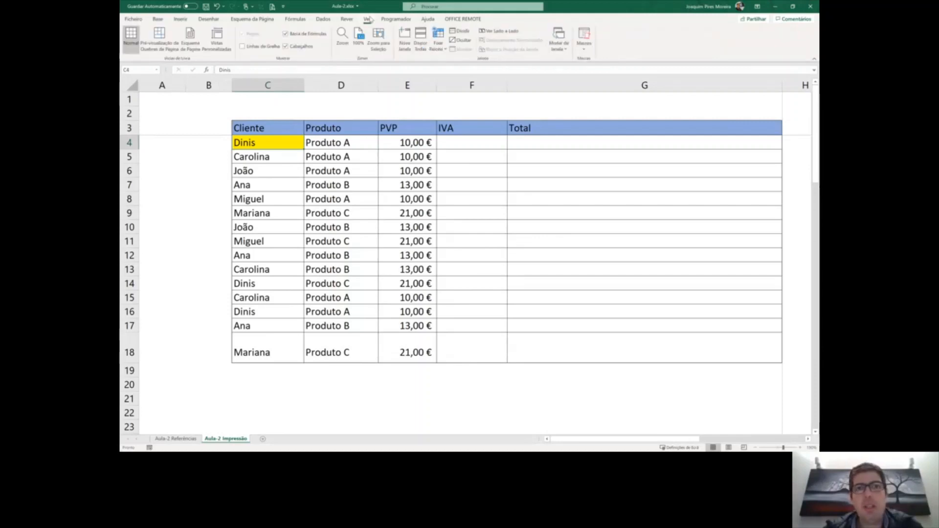
pyautogui.click(438, 42)
pyautogui.click(507, 71)
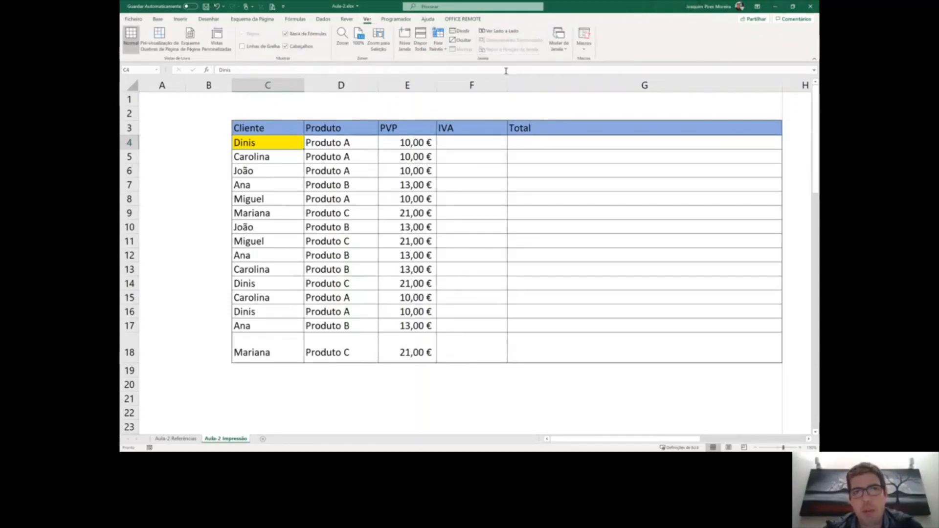
pyautogui.click(437, 41)
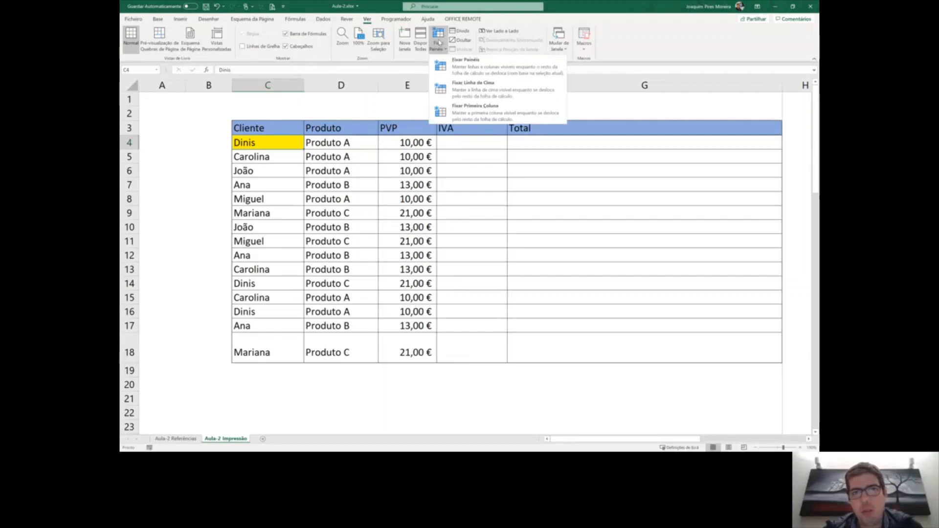
pyautogui.click(489, 71)
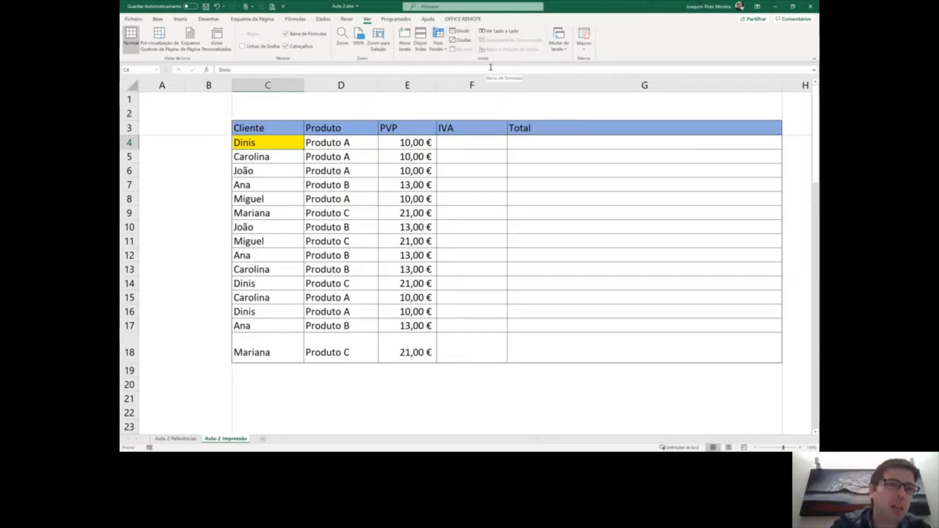
# - Circle the upper-left corner of cell C4 in blue ink and trace the freeze lines beside column B and under row 3
pyautogui.moveTo(251, 135)
pyautogui.mouseDown()
pyautogui.moveTo(247, 110)
pyautogui.moveTo(232, 104)
pyautogui.moveTo(251, 147)
pyautogui.mouseUp()
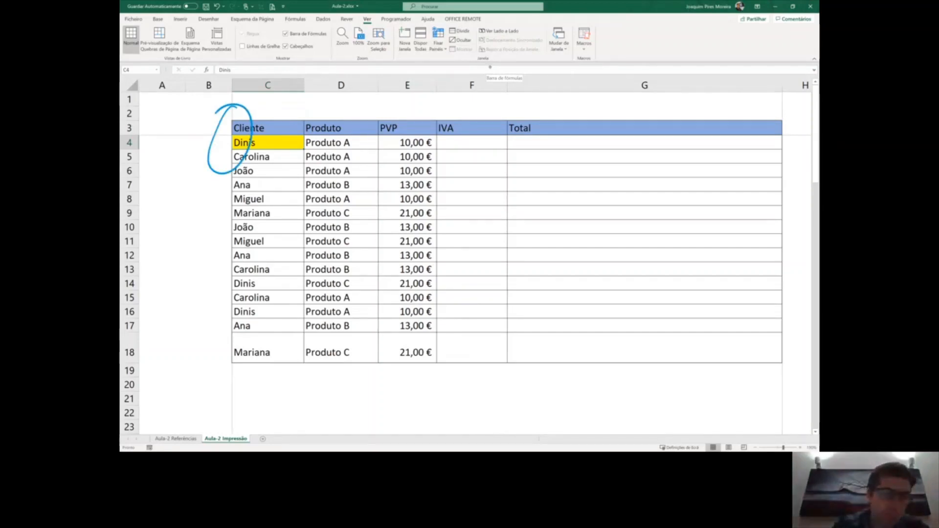
pyautogui.moveTo(233, 398); pyautogui.dragTo(231, 181)
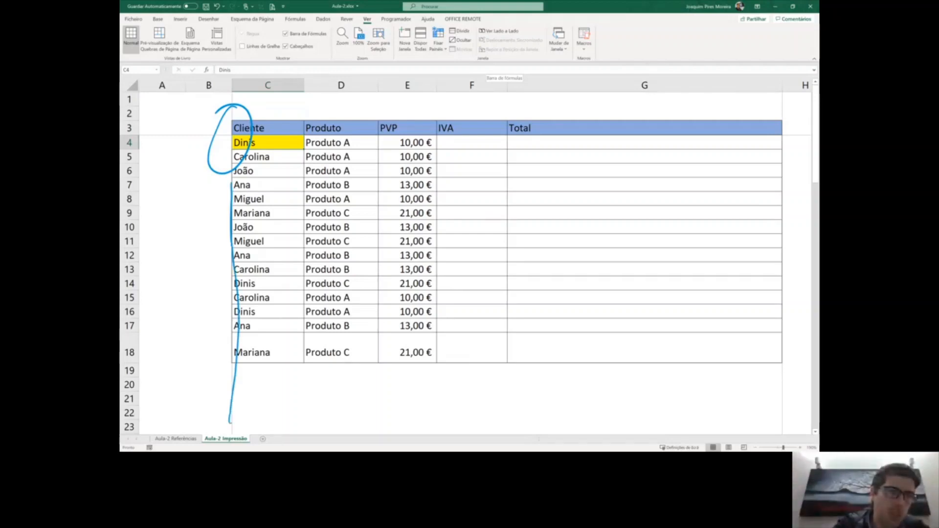
pyautogui.moveTo(232, 133); pyautogui.dragTo(149, 133)
pyautogui.moveTo(253, 132); pyautogui.dragTo(529, 143)
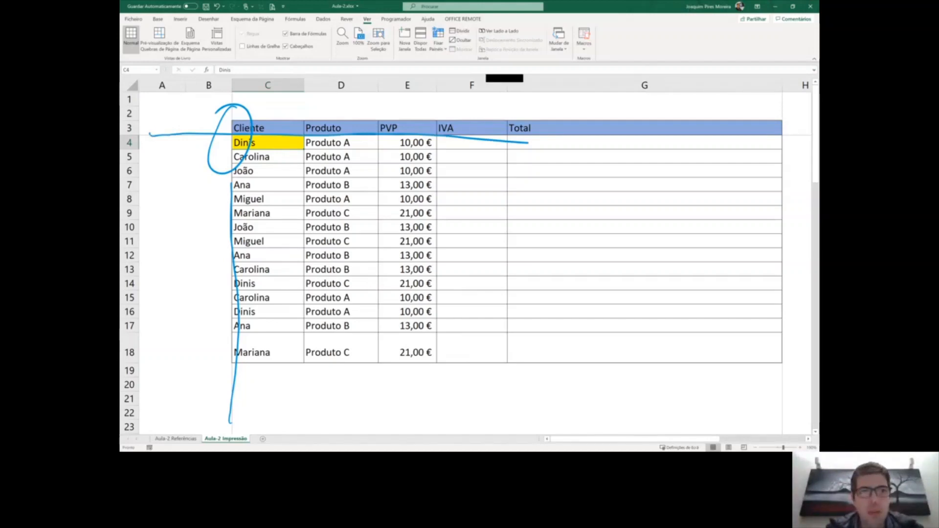
# - Scroll in both directions to check the frozen rows and columns, scribble ink over columns A and B, and clear all the ink
pyautogui.scroll(1, 464, 283)
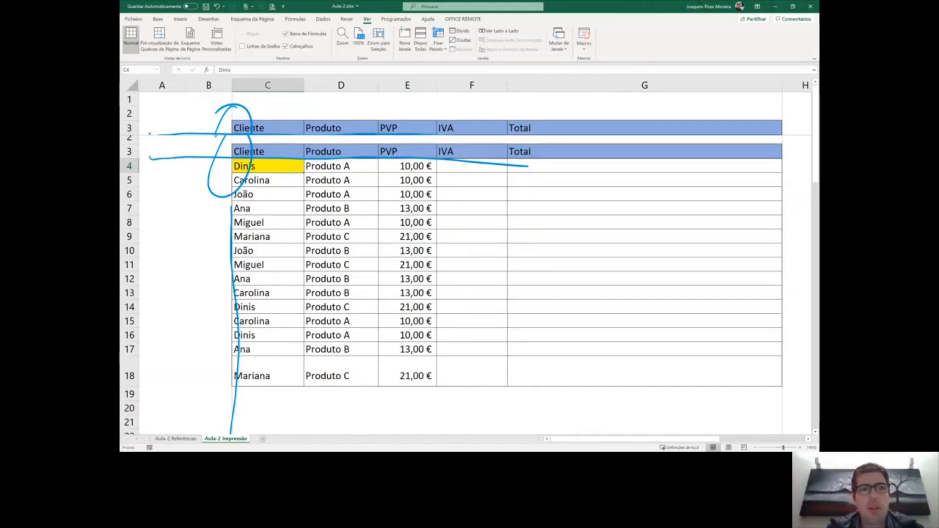
pyautogui.scroll(-1, 464, 283)
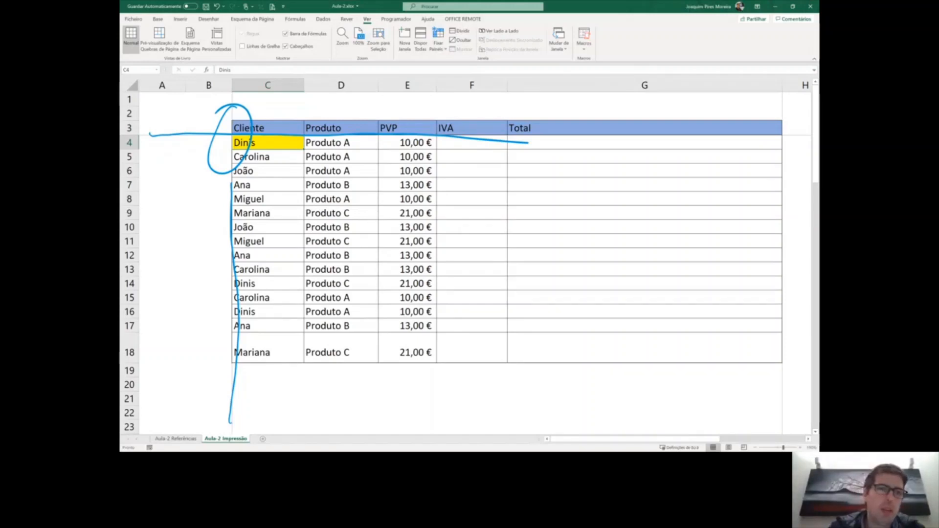
pyautogui.hscroll(3, 700, 348)
pyautogui.hscroll(1, 700, 348)
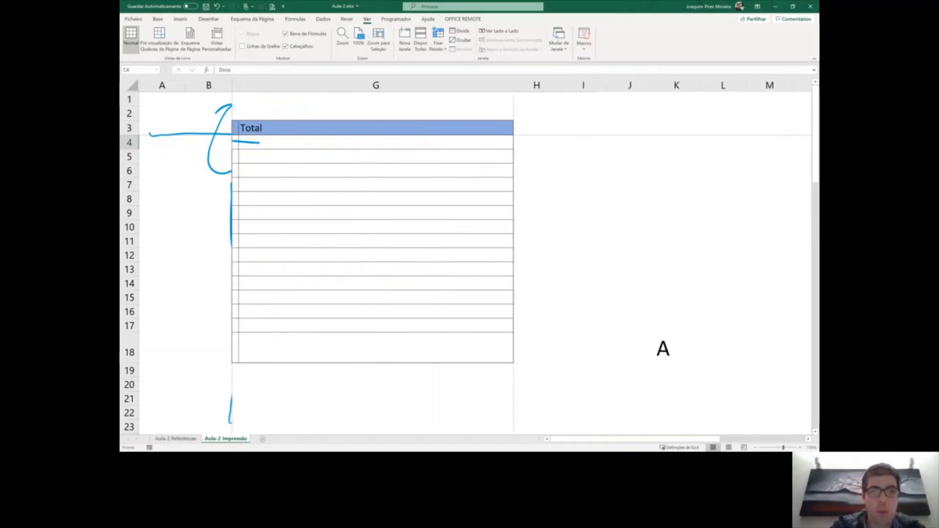
pyautogui.hscroll(-3, 663, 349)
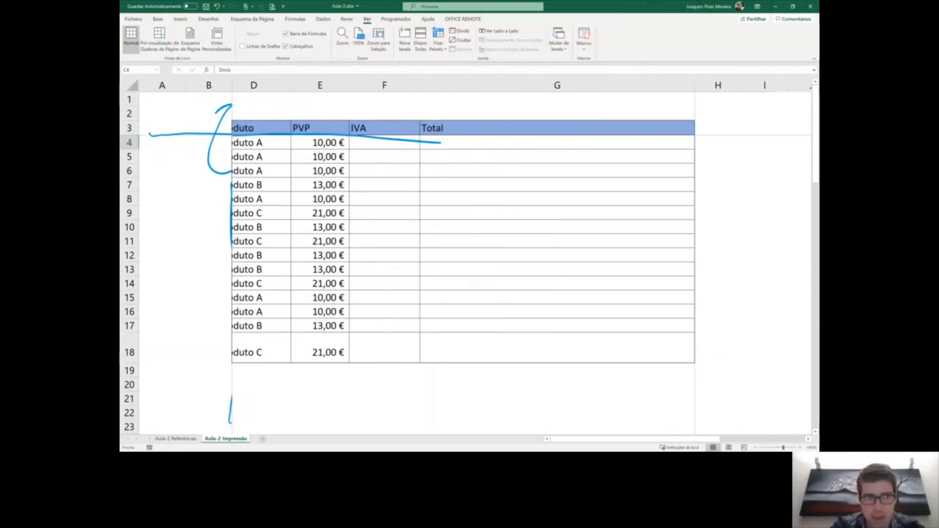
pyautogui.hscroll(1, 521, 263)
pyautogui.moveTo(171, 142); pyautogui.dragTo(216, 263)
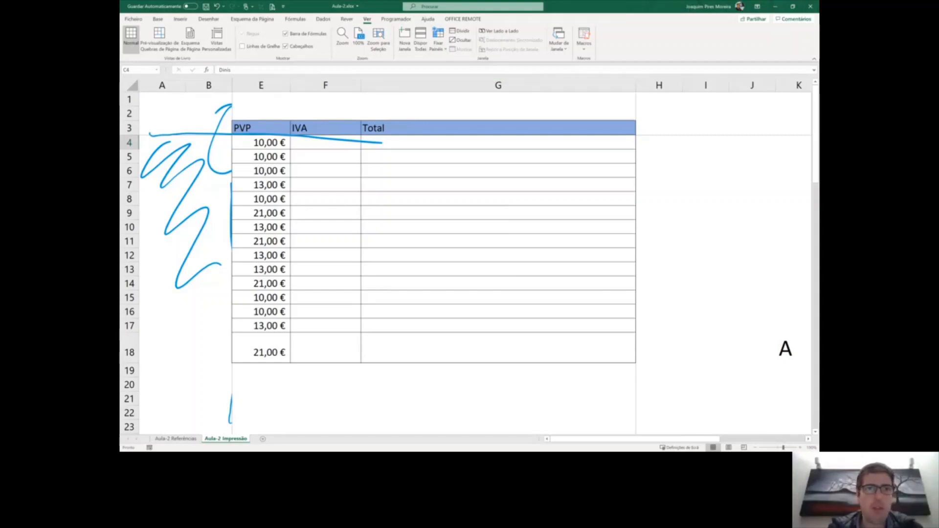
pyautogui.hscroll(-2, 521, 263)
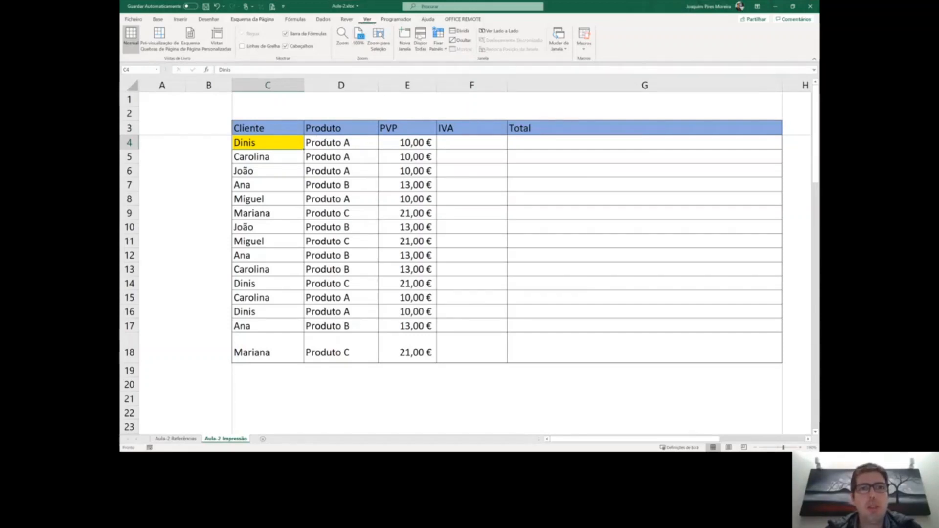
# - Unfreeze the panes and move the yellow highlight from cell C4 to D4, leaving C4 without fill
pyautogui.click(438, 40)
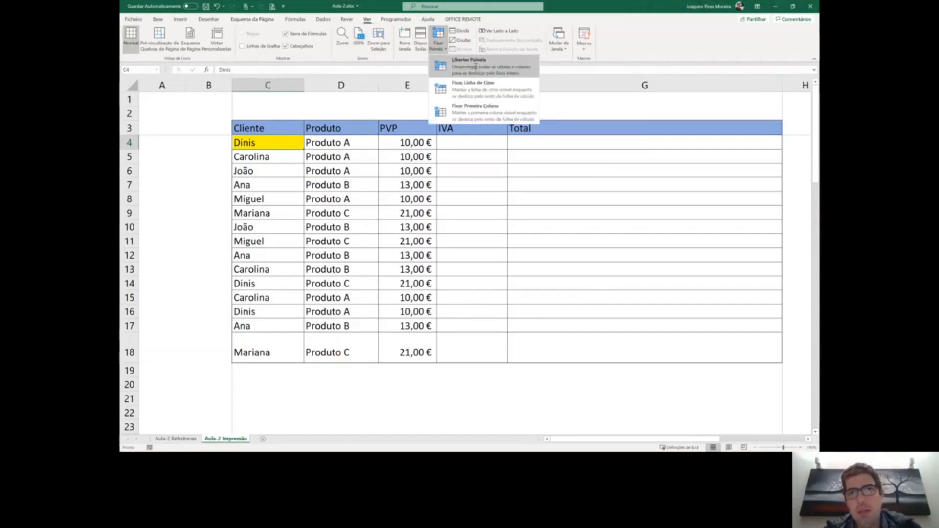
pyautogui.click(476, 66)
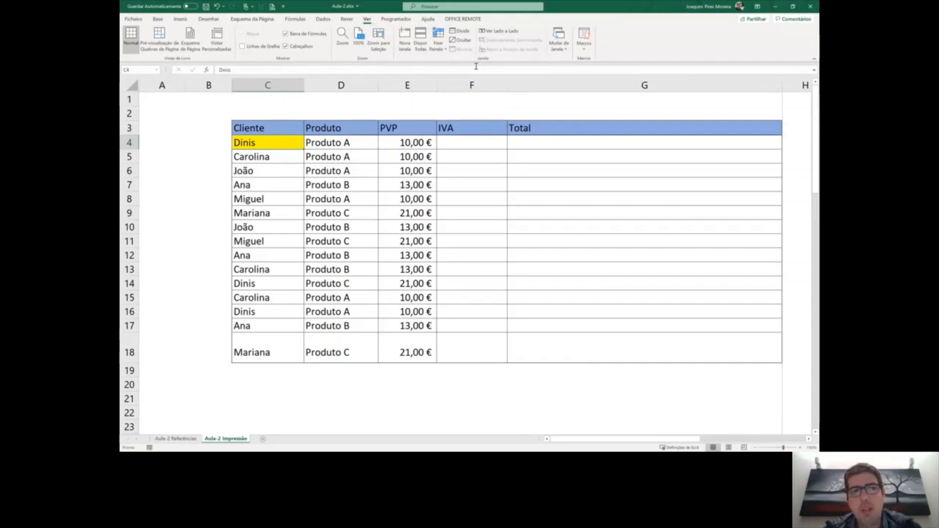
pyautogui.click(158, 19)
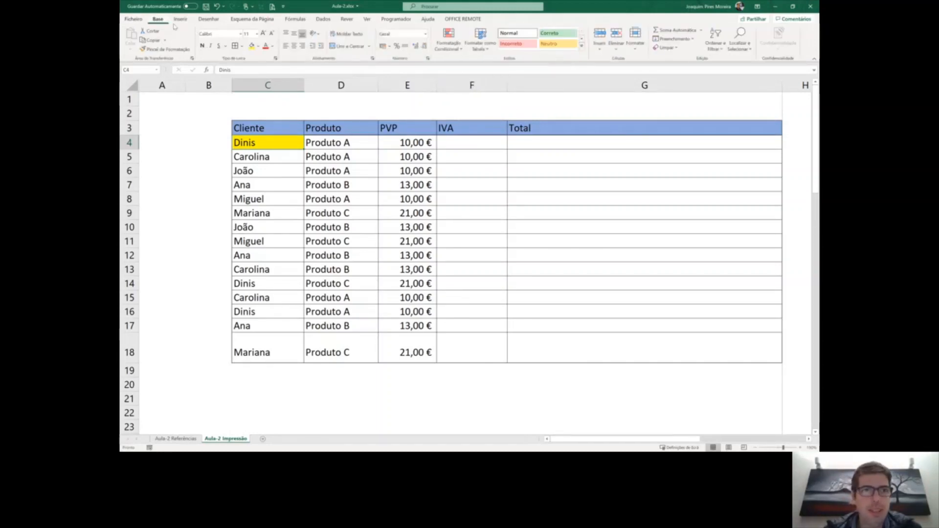
pyautogui.click(330, 145)
pyautogui.click(251, 46)
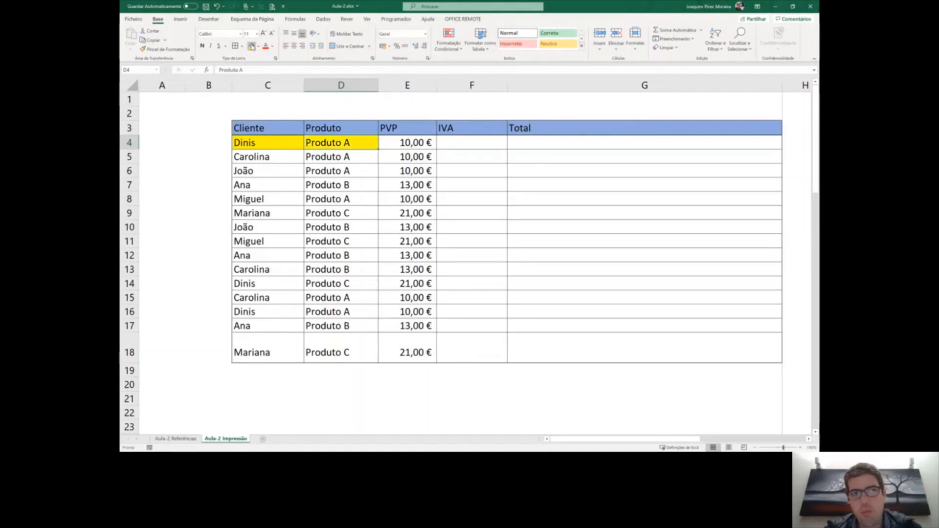
pyautogui.click(276, 145)
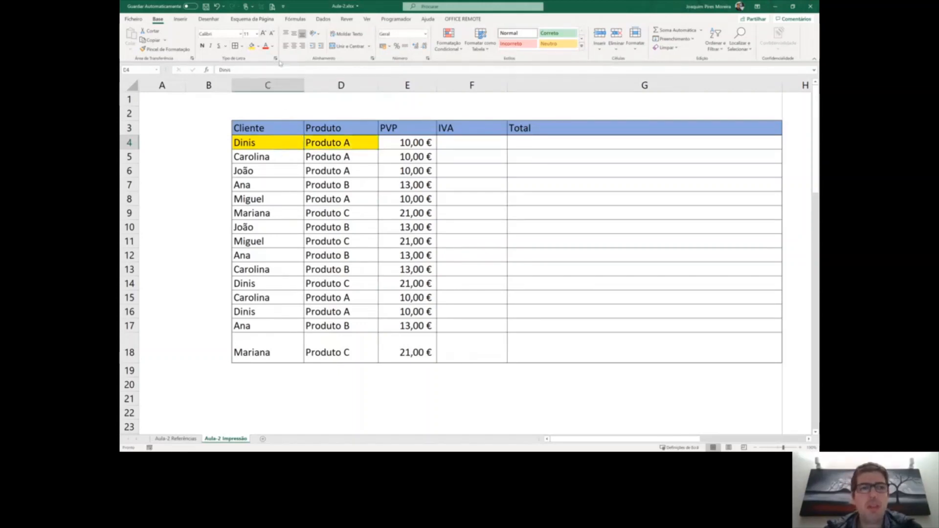
pyautogui.click(258, 46)
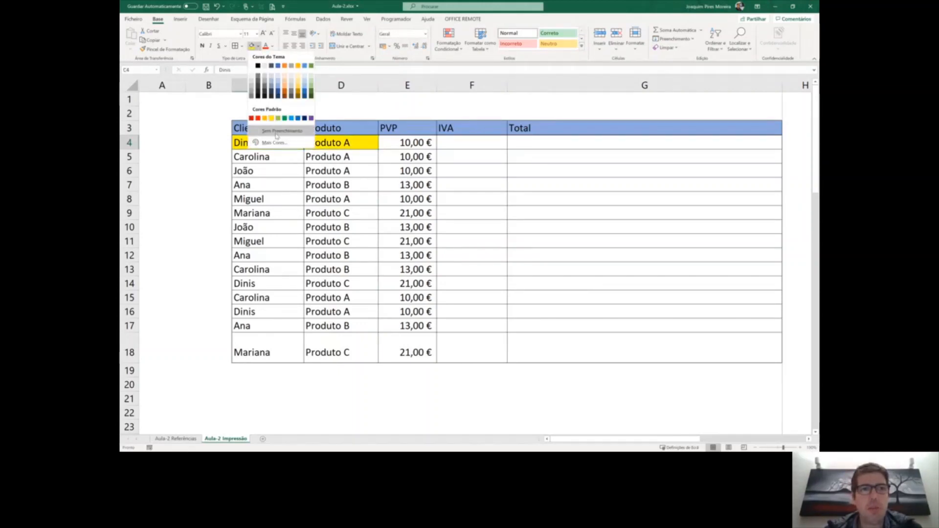
pyautogui.click(276, 132)
# - Select cell D4 and freeze the panes there, fixing rows 1 to 3 and columns A to C
pyautogui.click(347, 142)
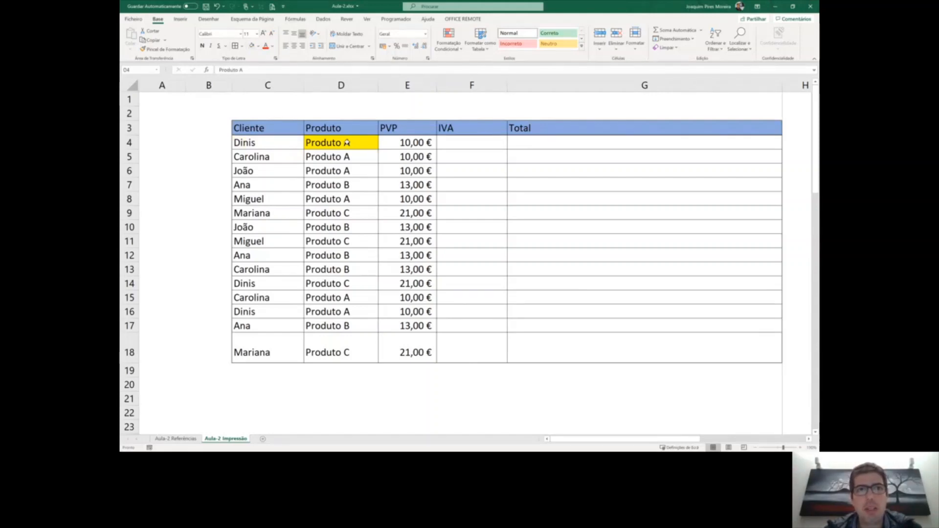
pyautogui.click(369, 21)
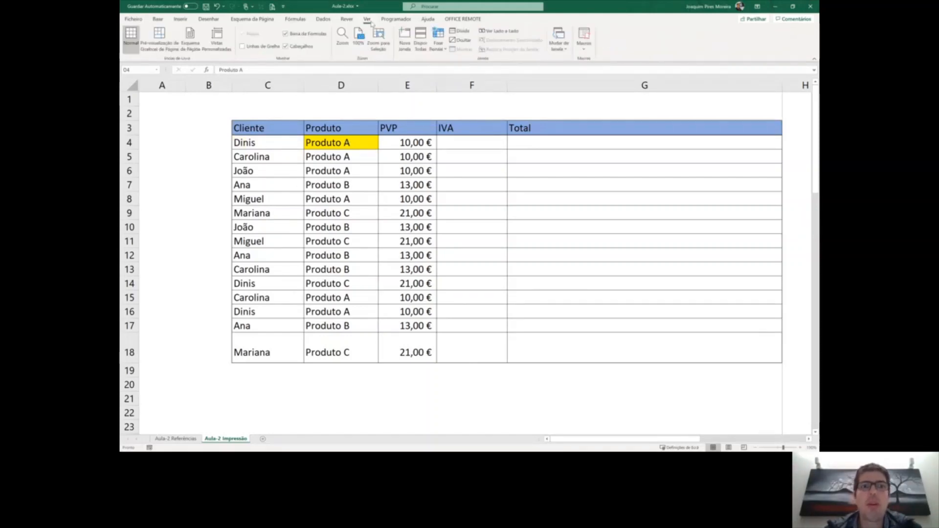
pyautogui.click(438, 43)
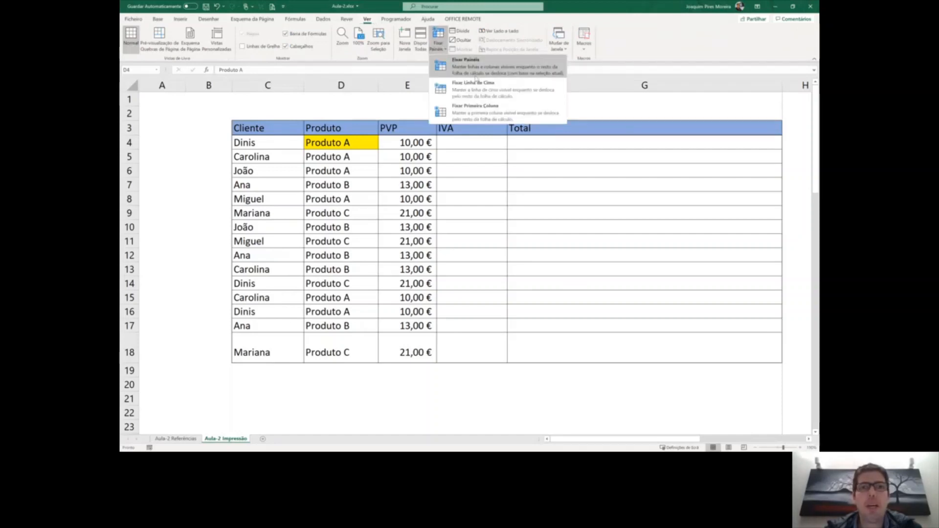
pyautogui.click(488, 70)
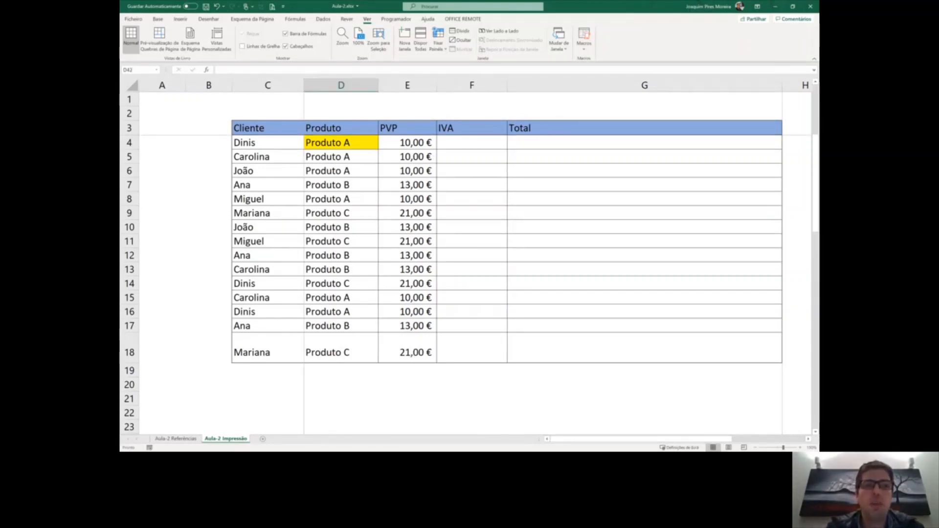
# - Scroll the sheet sideways and down to check the frozen header rows together with the fixed Cliente column
pyautogui.hscroll(3, 722, 345)
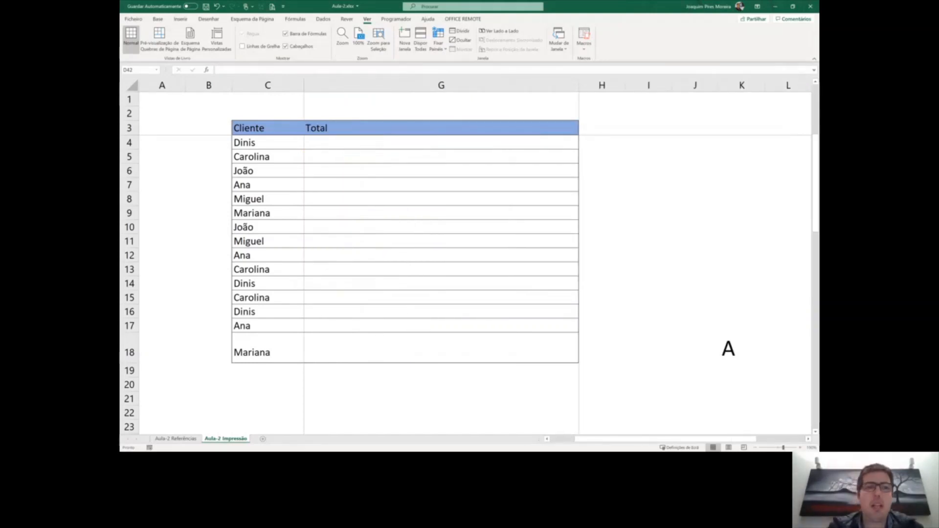
pyautogui.hscroll(-6, 728, 348)
pyautogui.hotkey('alt', 'w')
pyautogui.press('s')
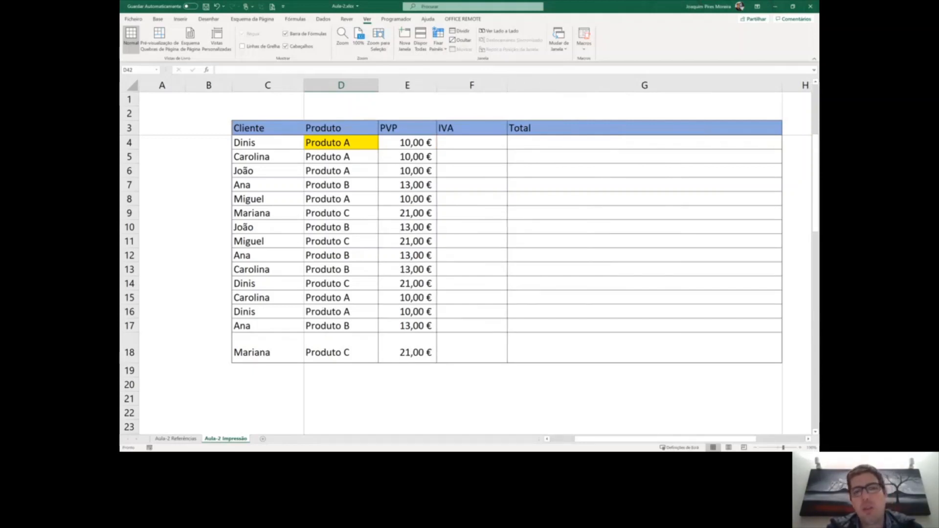
pyautogui.scroll(-5, 507, 284)
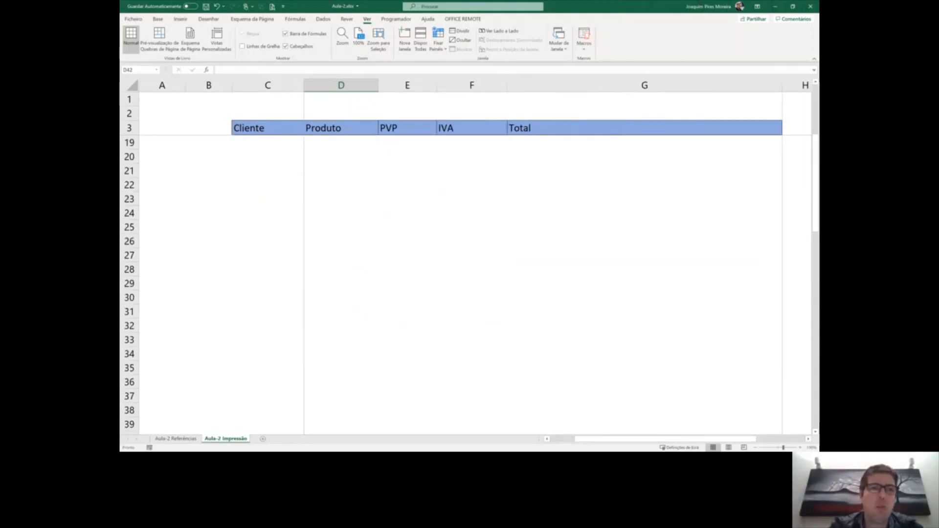
pyautogui.scroll(2, 506, 191)
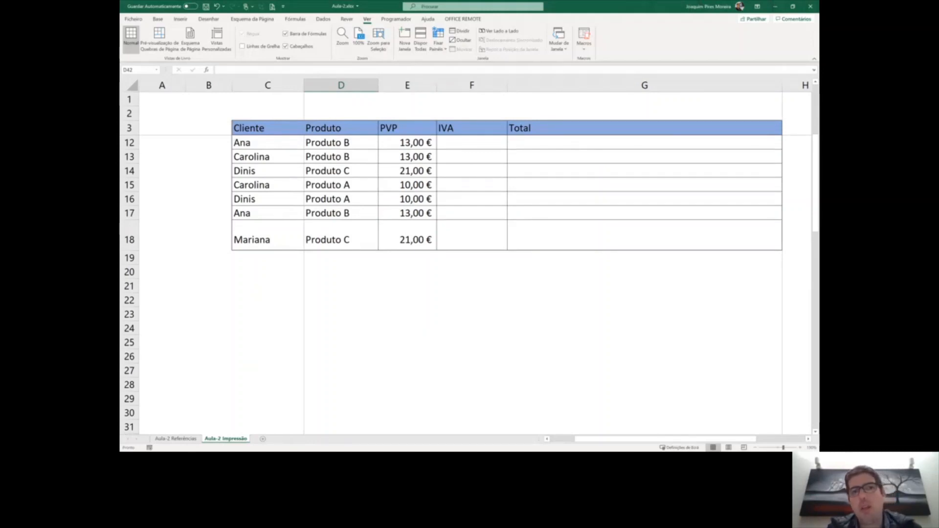
pyautogui.hscroll(3, 538, 220)
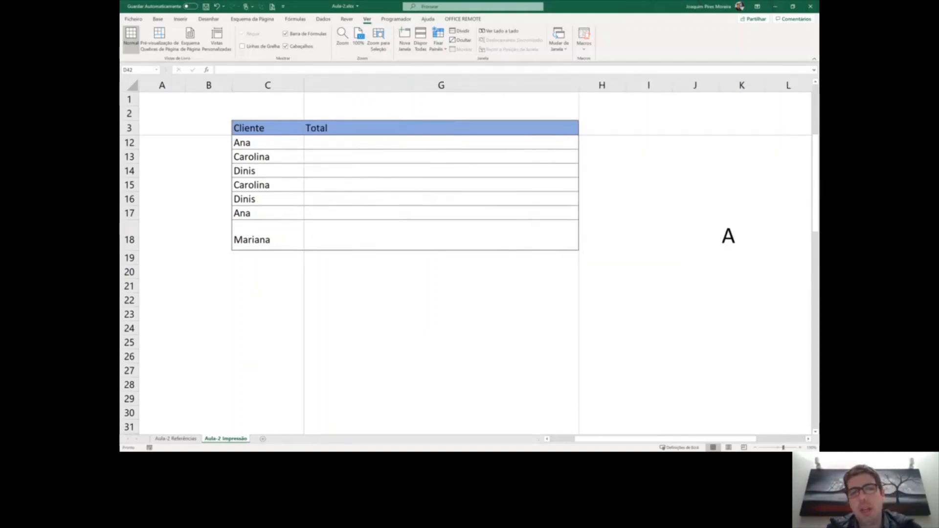
pyautogui.hscroll(-3, 728, 236)
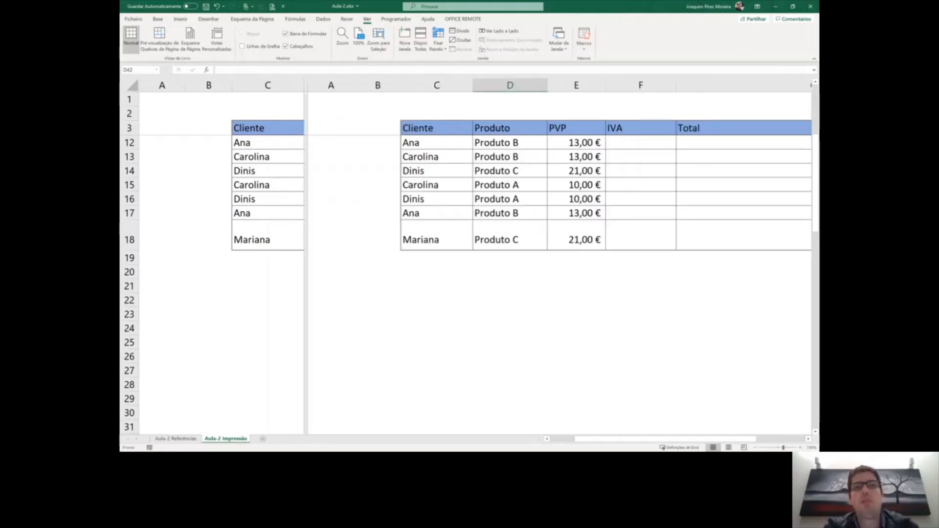